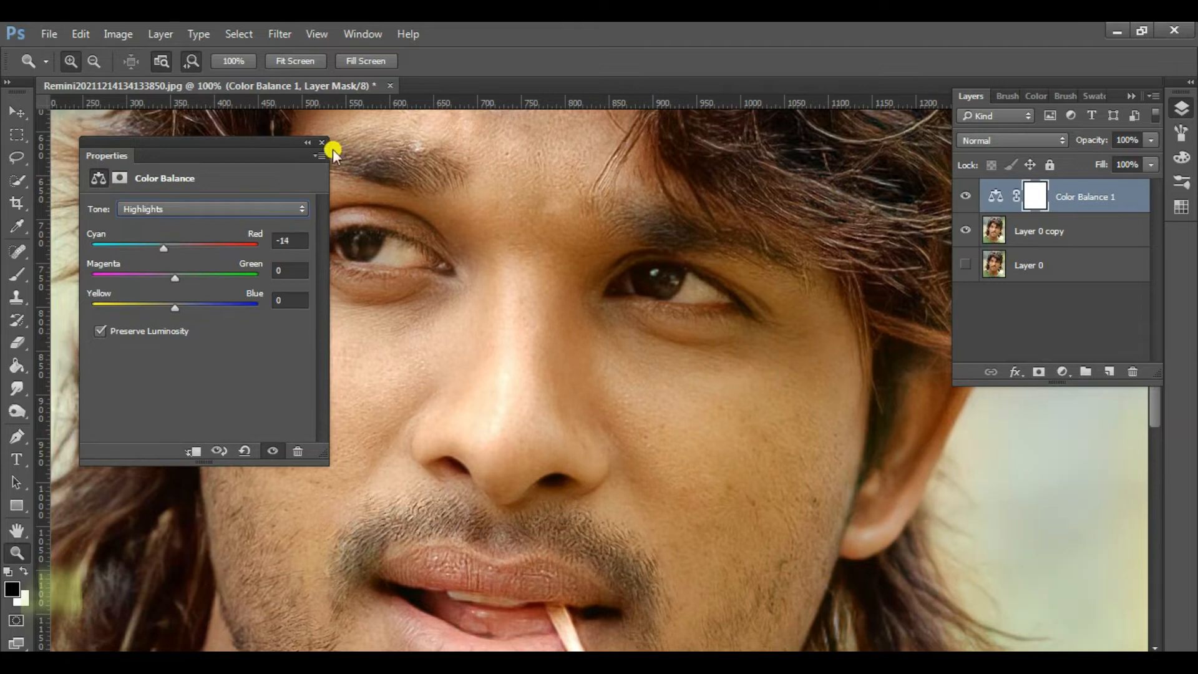
- Merge the Color Balance adjustment down into Layer 0 copy and compare the result with Layer 0
right_click(1085, 197)
click(981, 489)
click(964, 206)
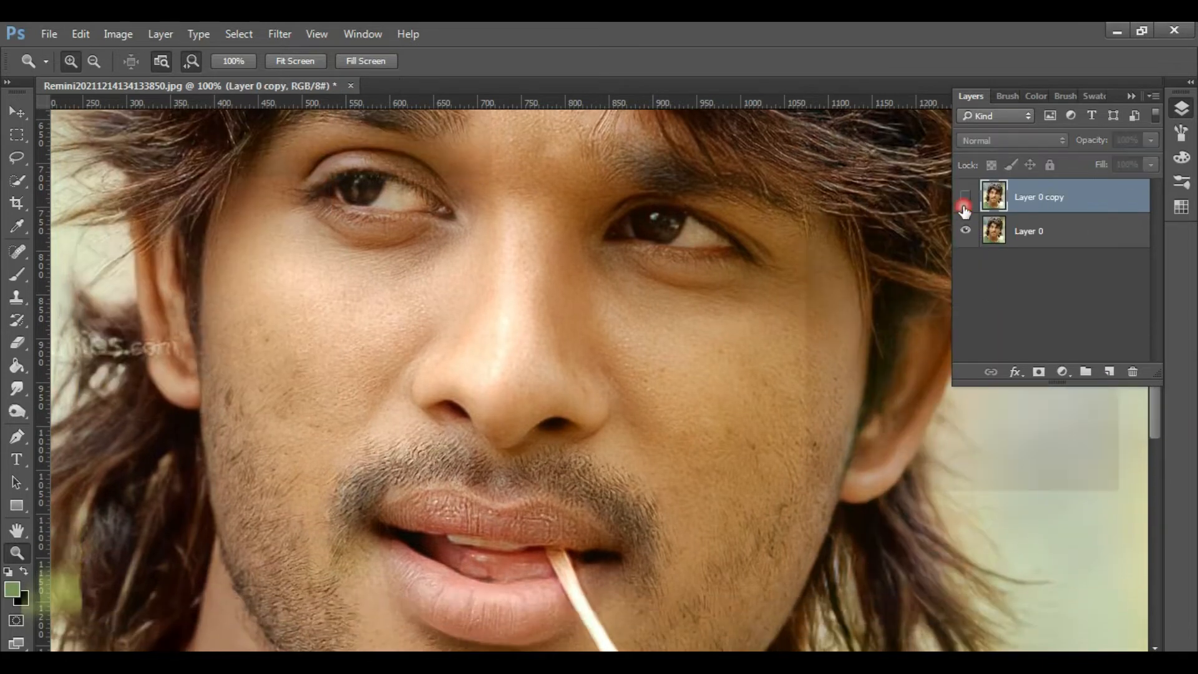
click(964, 206)
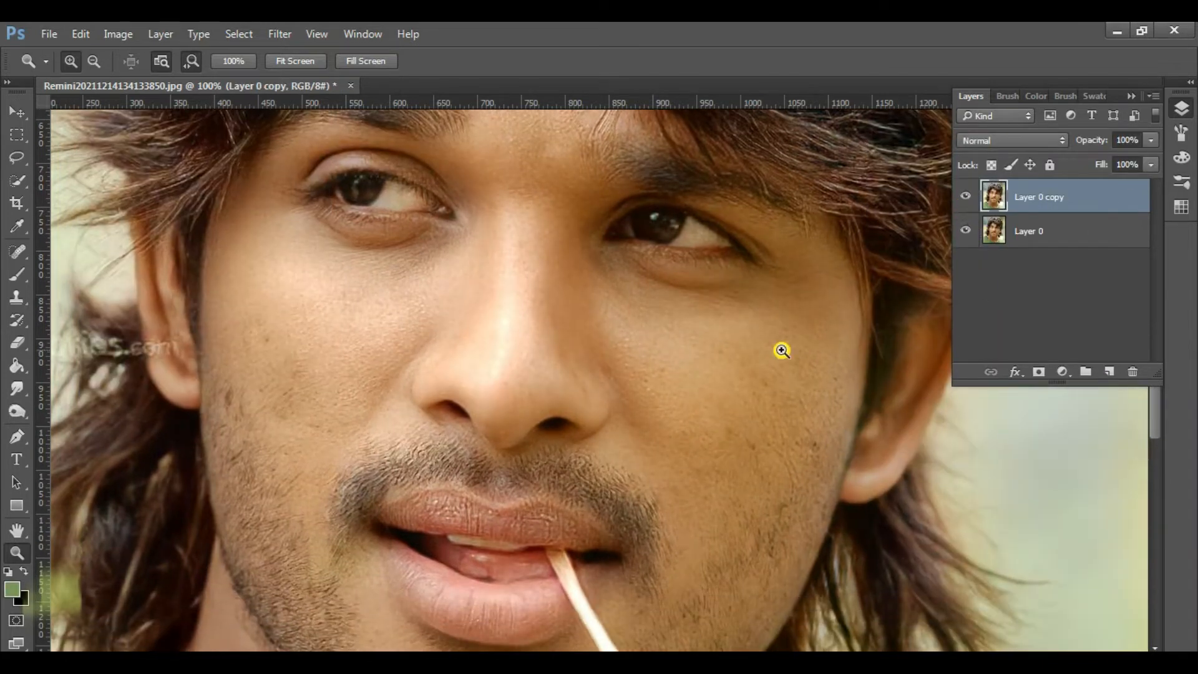
- Choose a salmon pink foreground color and brush a light tint over the lips
scroll(780, 350, down, 3)
key(b)
click(10, 587)
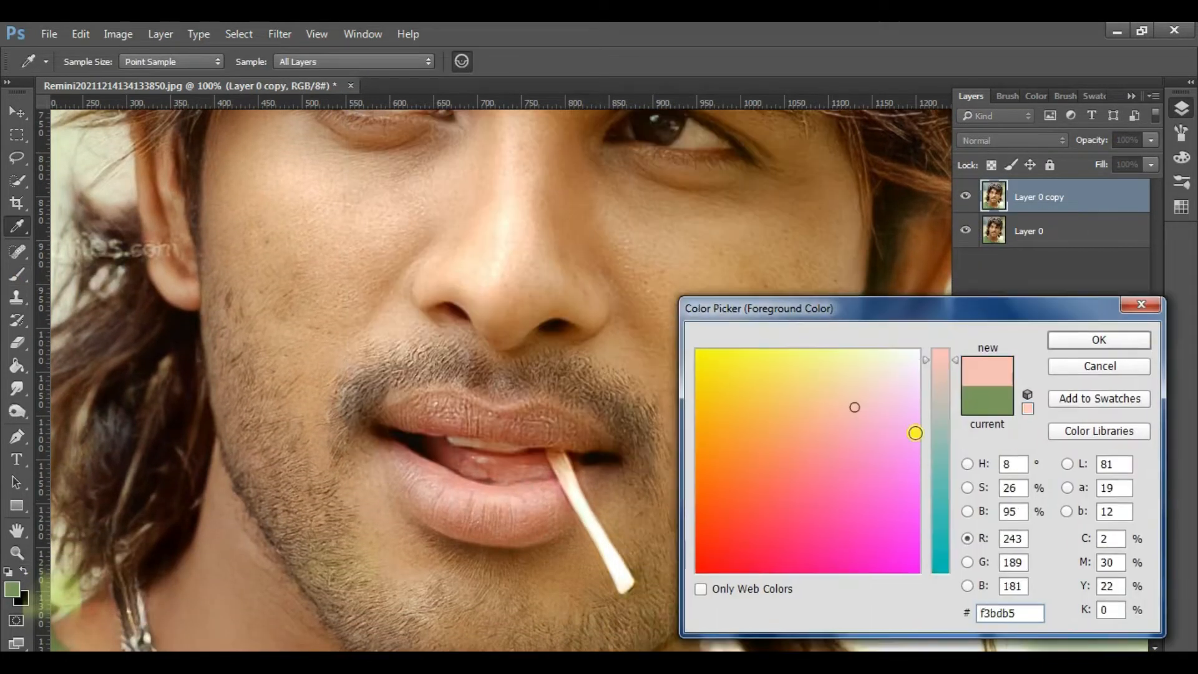
click(1095, 339)
right_click(549, 502)
drag(424, 499, 561, 512)
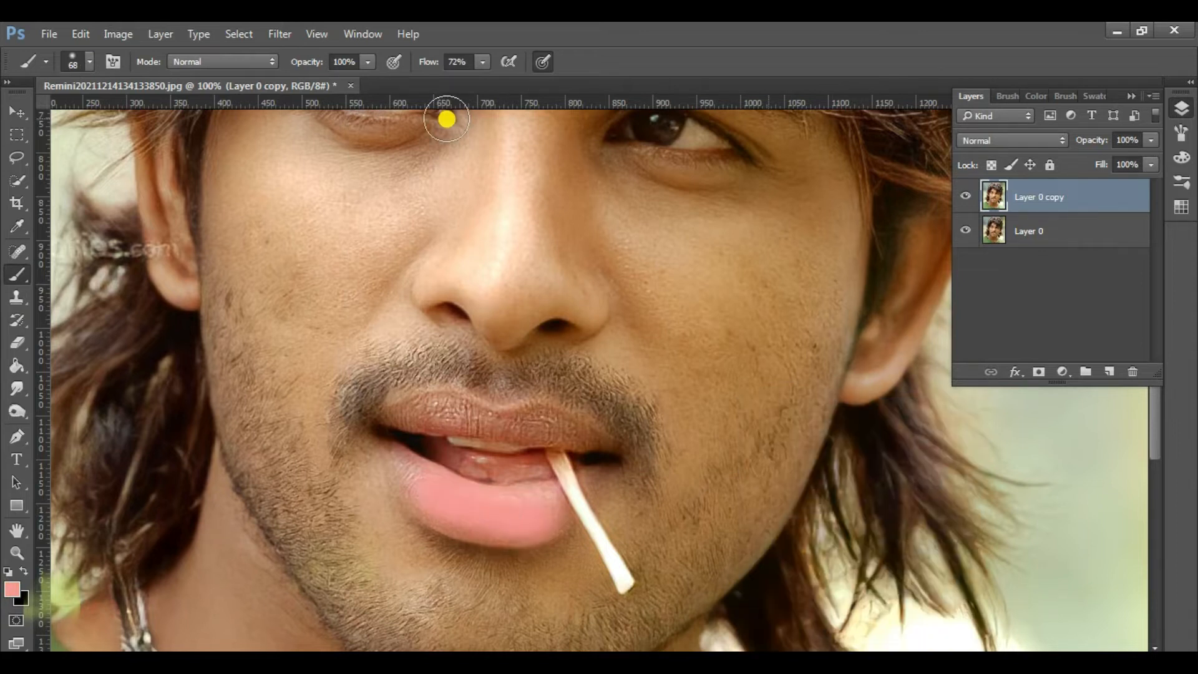
key(ctrl+z)
mouse_move(453, 417)
mouse_down()
mouse_move(635, 482)
mouse_move(421, 324)
mouse_move(441, 391)
mouse_move(601, 433)
mouse_up()
- Choose an orange foreground color and tint the left cheek and jaw with a 142 px brush at 11% flow
scroll(634, 484, up, 4)
right_click(442, 391)
click(12, 588)
click(729, 469)
click(1097, 339)
mouse_move(250, 393)
mouse_down()
mouse_move(225, 421)
mouse_move(331, 454)
mouse_move(289, 382)
mouse_up()
scroll(393, 455, up, 1)
scroll(307, 374, up, 3)
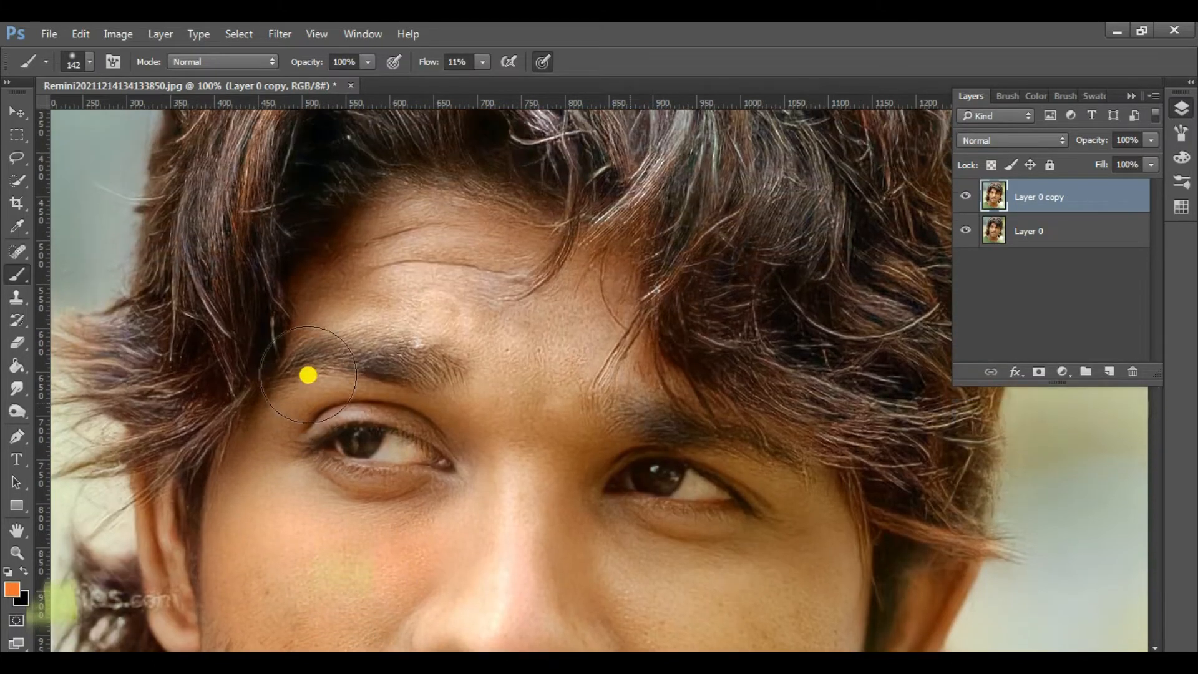
scroll(586, 321, down, 6)
scroll(324, 459, down, 4)
mouse_move(326, 458)
mouse_down()
mouse_move(328, 528)
mouse_move(378, 504)
mouse_move(271, 463)
mouse_up()
scroll(271, 463, up, 1)
click(12, 589)
click(937, 571)
click(766, 442)
click(1098, 339)
scroll(898, 368, up, 2)
mouse_move(881, 274)
mouse_down()
mouse_move(788, 355)
mouse_move(736, 499)
mouse_up()
scroll(856, 350, up, 2)
scroll(811, 374, down, 4)
key(ctrl+alt+z)
key(ctrl+alt+z)
key(ctrl+alt+z)
- Choose a yellow-orange foreground color and tint the cheek on the right side of the face
click(12, 589)
drag(940, 377, 940, 350)
click(755, 396)
click(1098, 339)
scroll(874, 345, up, 1)
scroll(873, 345, up, 1)
scroll(802, 494, down, 1)
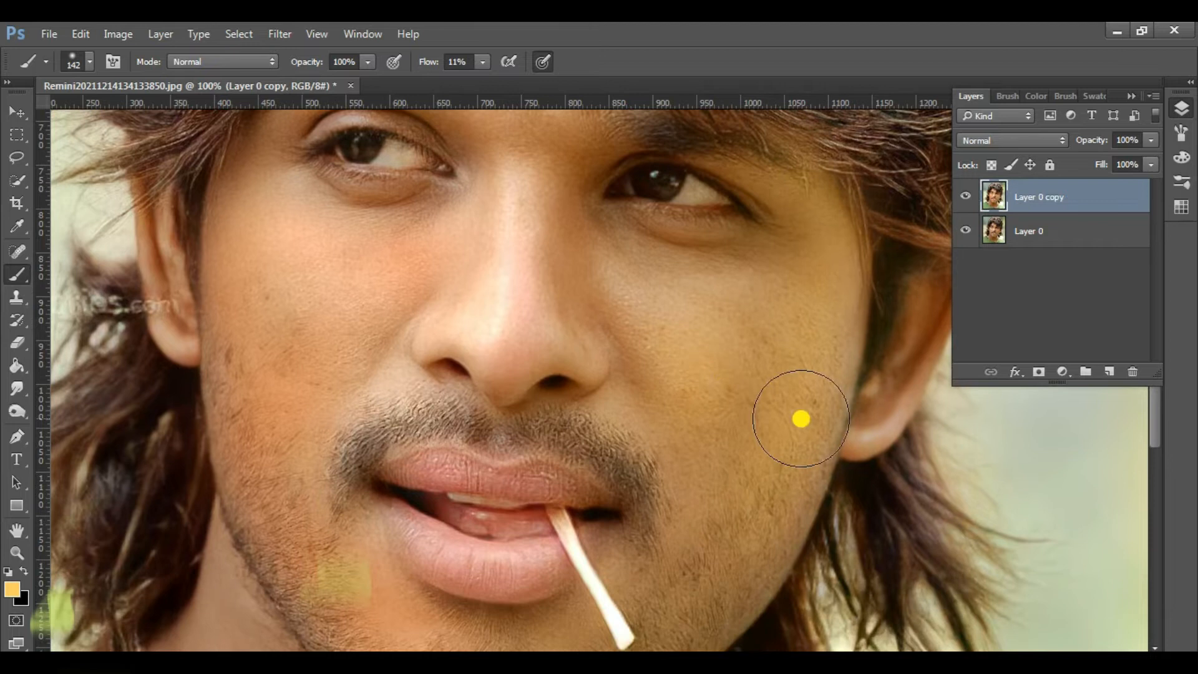
scroll(799, 414, up, 3)
- Extend the yellow-orange brush tint over the chin and lower jaw on the right side of the face
key(z)
key(ctrl+0)
click(623, 455)
click(624, 455)
click(623, 455)
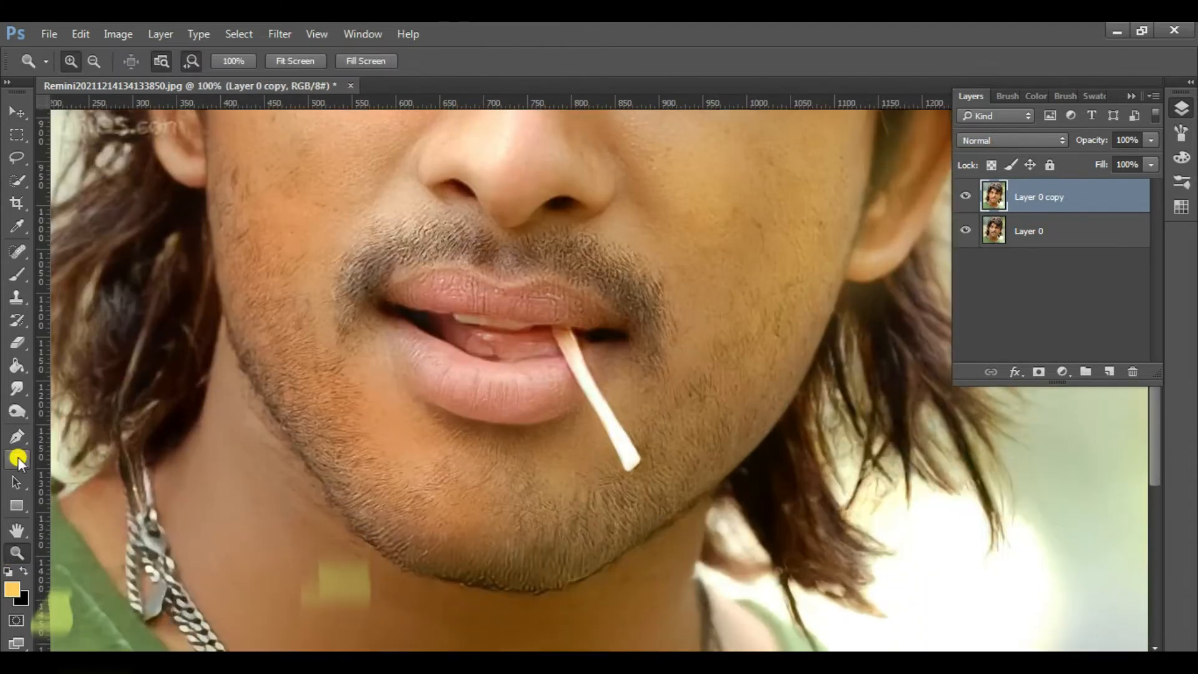
click(17, 274)
drag(668, 409, 567, 524)
scroll(601, 427, up, 1)
scroll(601, 427, up, 3)
- Set the foreground color to white and brush a soft highlight on the nose with a small brush at 11% flow
click(13, 589)
click(919, 349)
click(1098, 339)
right_click(547, 391)
drag(669, 434, 640, 433)
click(503, 377)
key(bracketright)
key(bracketright)
scroll(525, 462, down, 2)
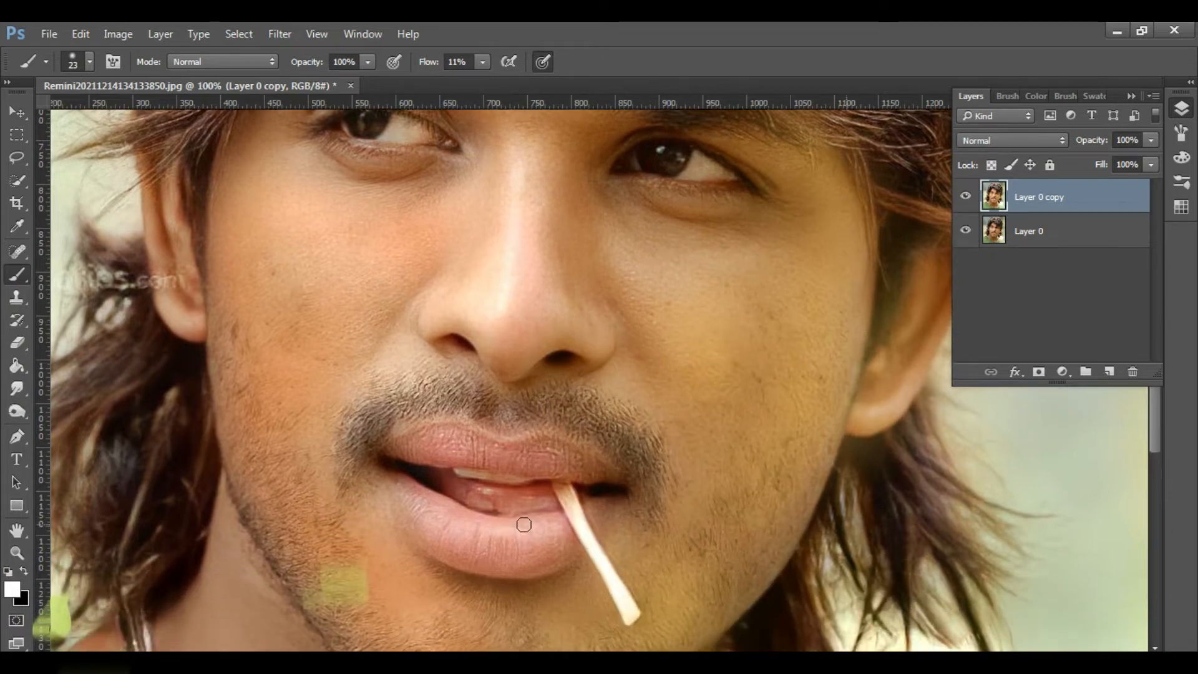
- Brush faint white highlights around the eyes and lips with a 15 px brush at 7% flow, and compare the result with the original
scroll(399, 474, up, 5)
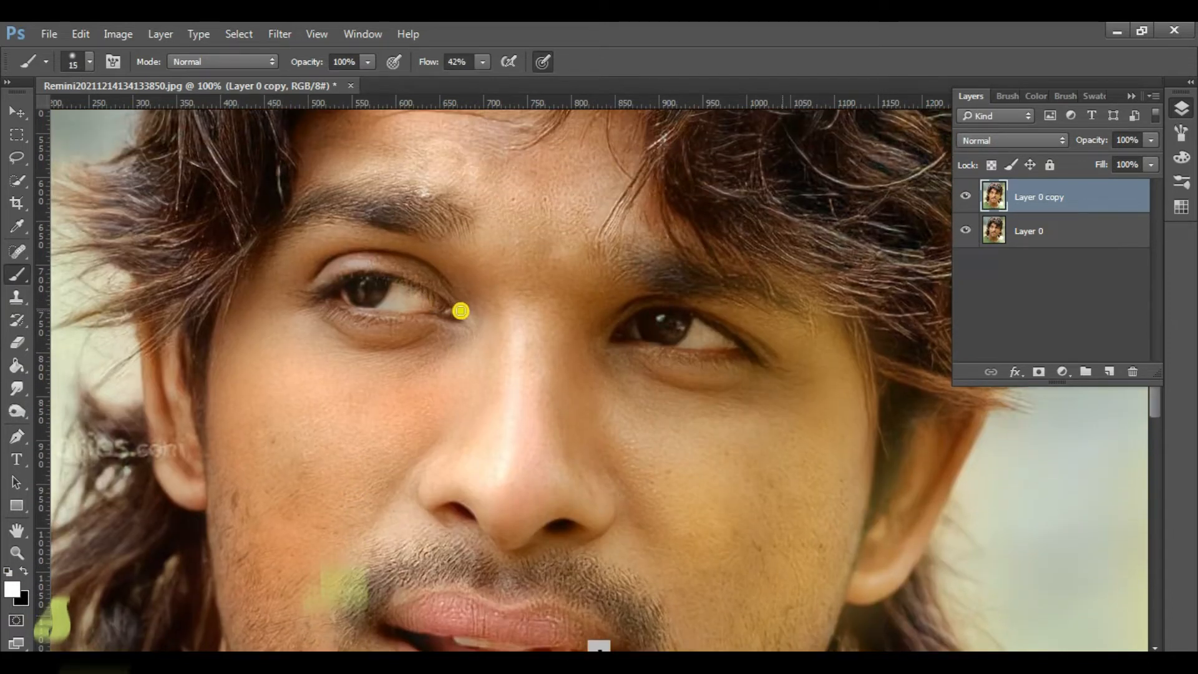
drag(656, 362, 416, 71)
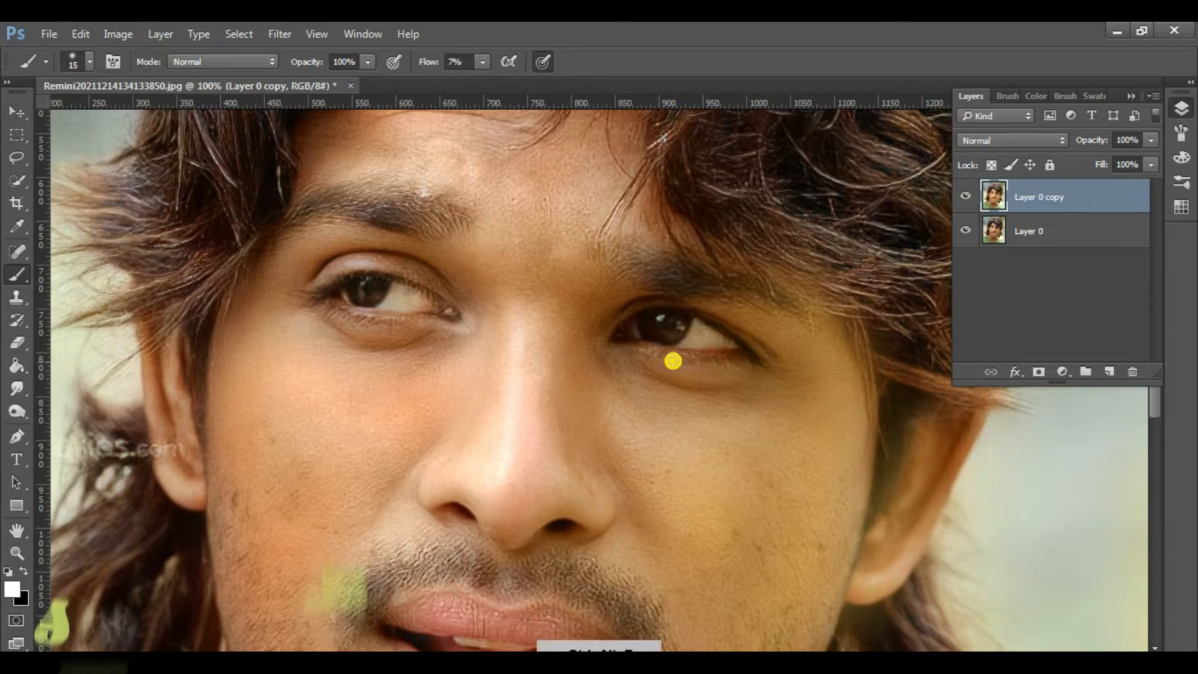
scroll(468, 450, down, 2)
scroll(478, 457, down, 3)
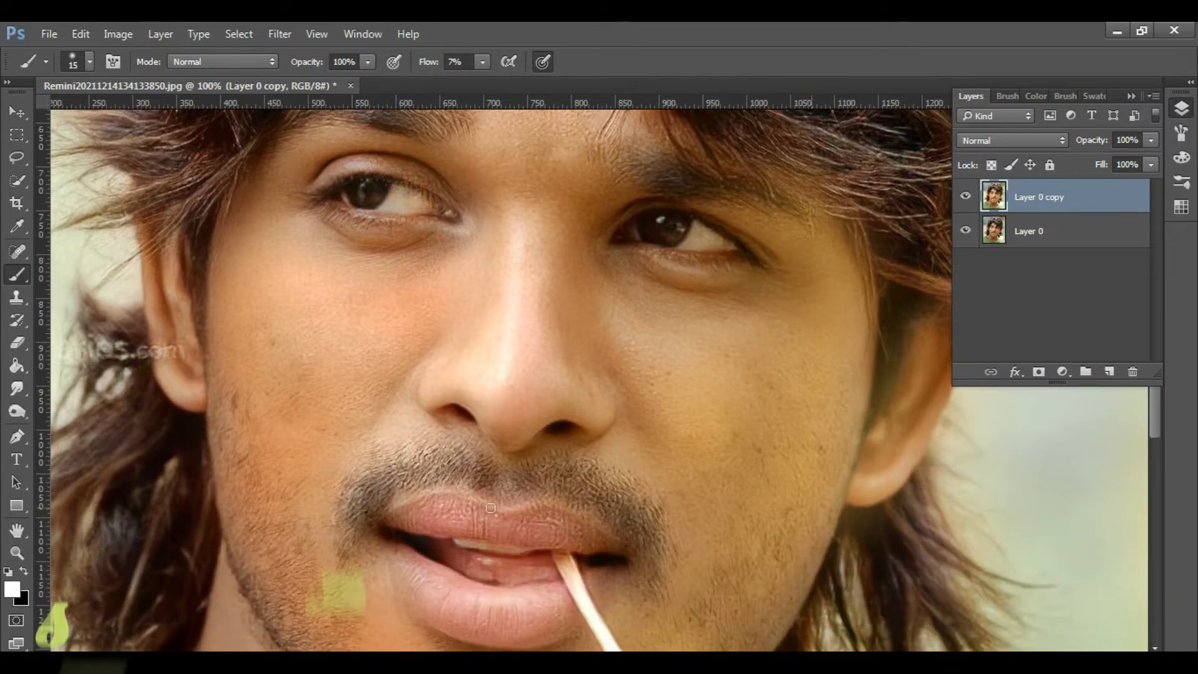
scroll(555, 536, down, 3)
mouse_move(423, 562)
mouse_down()
mouse_move(385, 481)
mouse_move(382, 501)
mouse_move(458, 581)
mouse_move(447, 578)
mouse_move(572, 585)
mouse_move(384, 461)
mouse_up()
scroll(383, 461, up, 3)
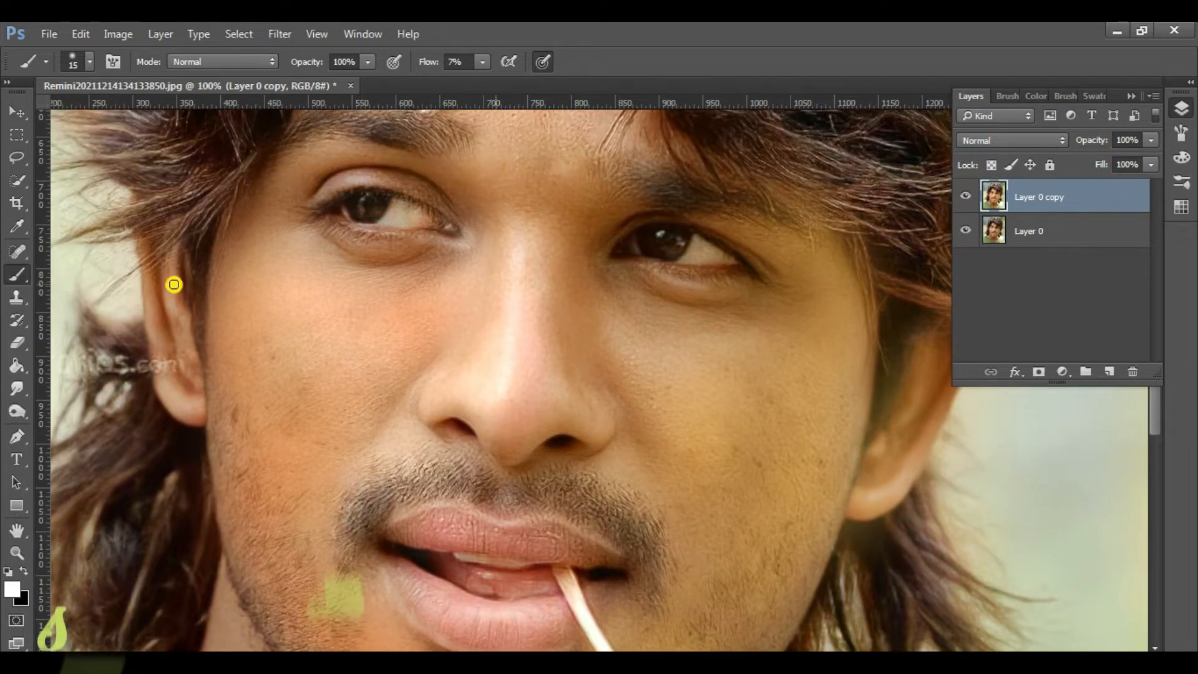
scroll(687, 401, up, 9)
scroll(428, 219, down, 10)
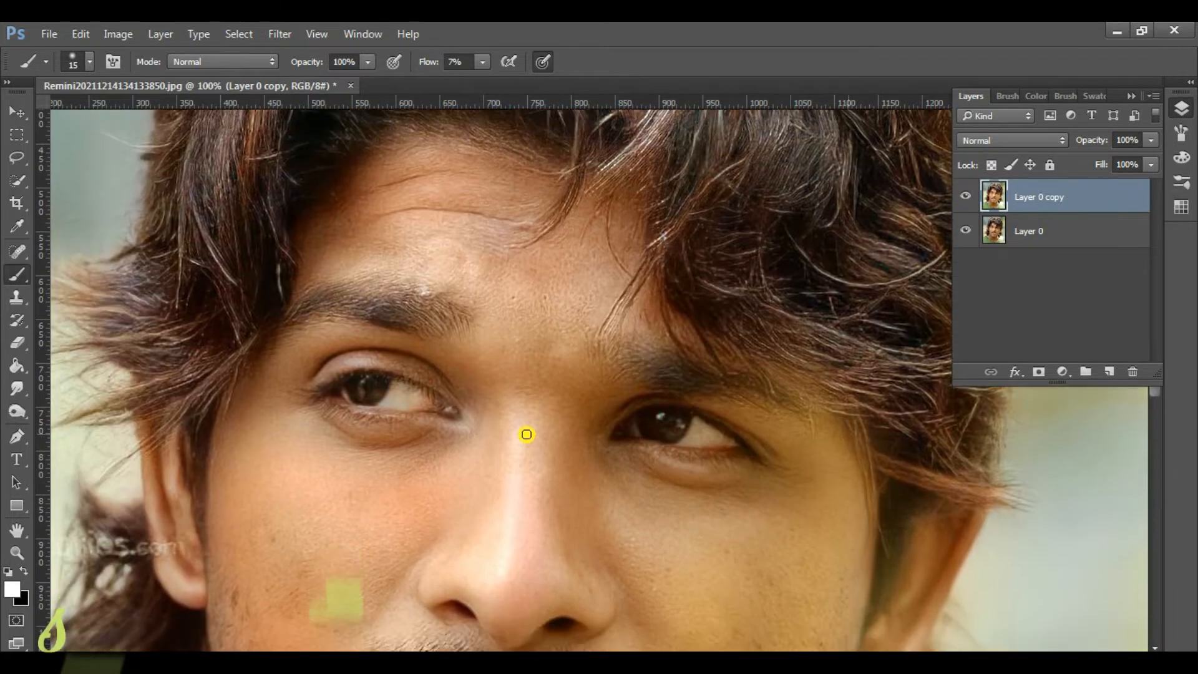
scroll(544, 468, down, 12)
key(z)
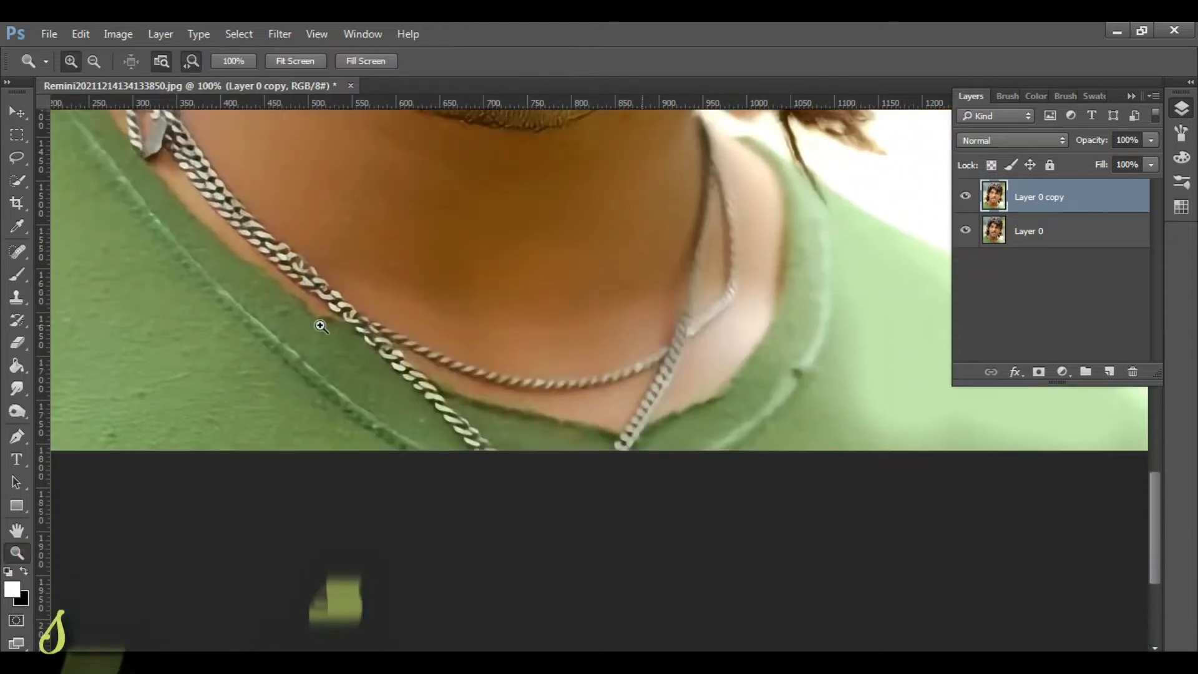
key(ctrl+0)
click(965, 206)
click(965, 197)
- Add a new layer above Layer 0 copy and clip it to that layer
click(1108, 371)
right_click(1061, 197)
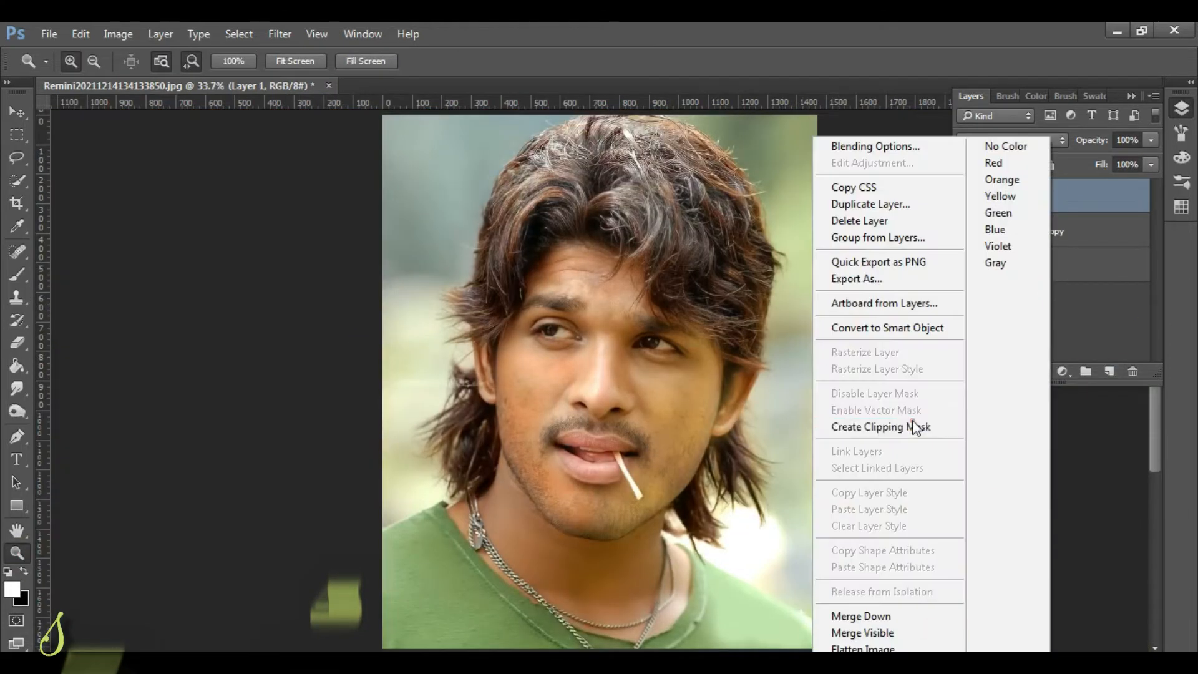
click(914, 428)
- Set the brush to Color Dodge mode, 100% flow and a size of 390 px
key(b)
key(shift+0)
click(227, 61)
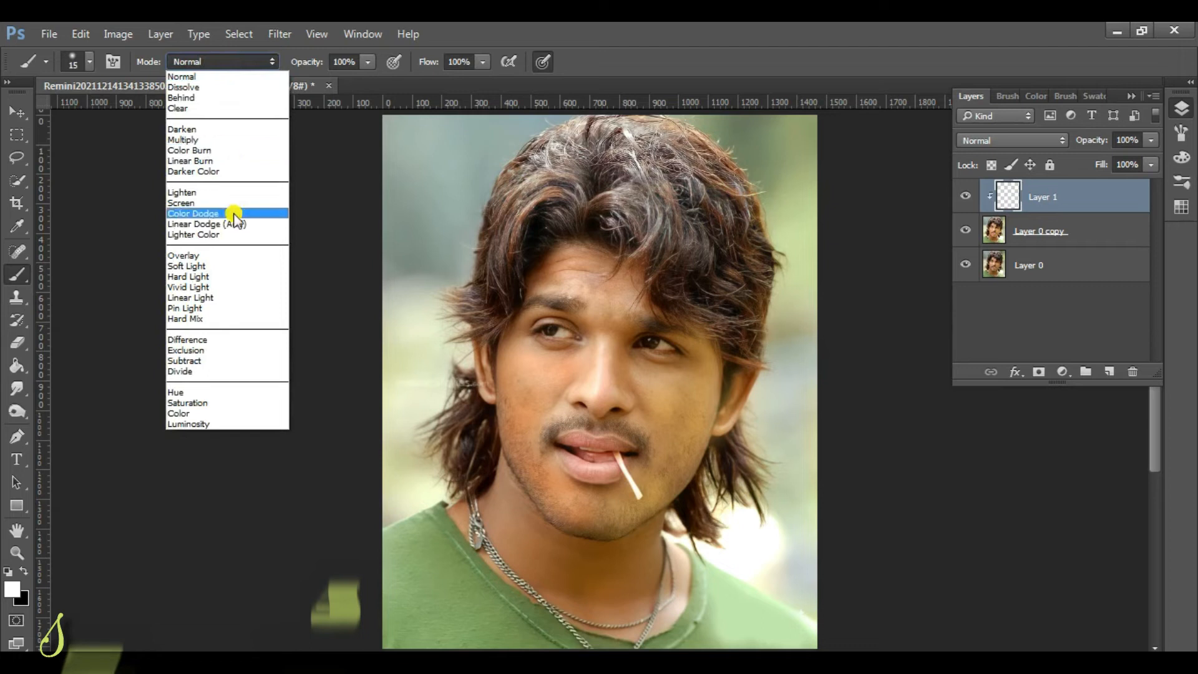
click(232, 210)
right_click(478, 283)
drag(640, 327, 652, 327)
key(Return)
- Paint coral over the left side of the hair on Layer 1 and set the layer's blend mode to Soft Light
click(12, 589)
click(522, 233)
drag(942, 458, 942, 351)
click(1098, 340)
mouse_move(459, 303)
mouse_down()
mouse_move(498, 205)
mouse_move(571, 161)
mouse_up()
scroll(712, 154, up, 1)
click(1011, 140)
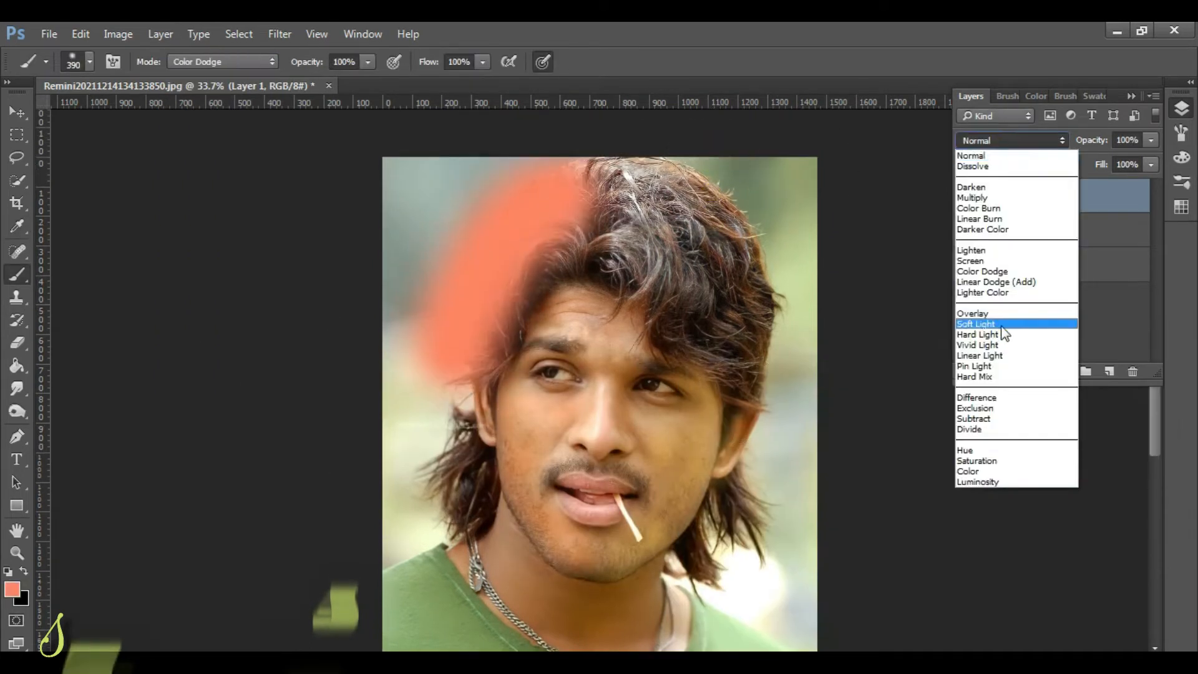
click(984, 325)
- Choose a golden yellow foreground color and tint the right side of the hair with the brush at 57% flow
click(12, 589)
click(712, 425)
key(Return)
drag(776, 253, 861, 628)
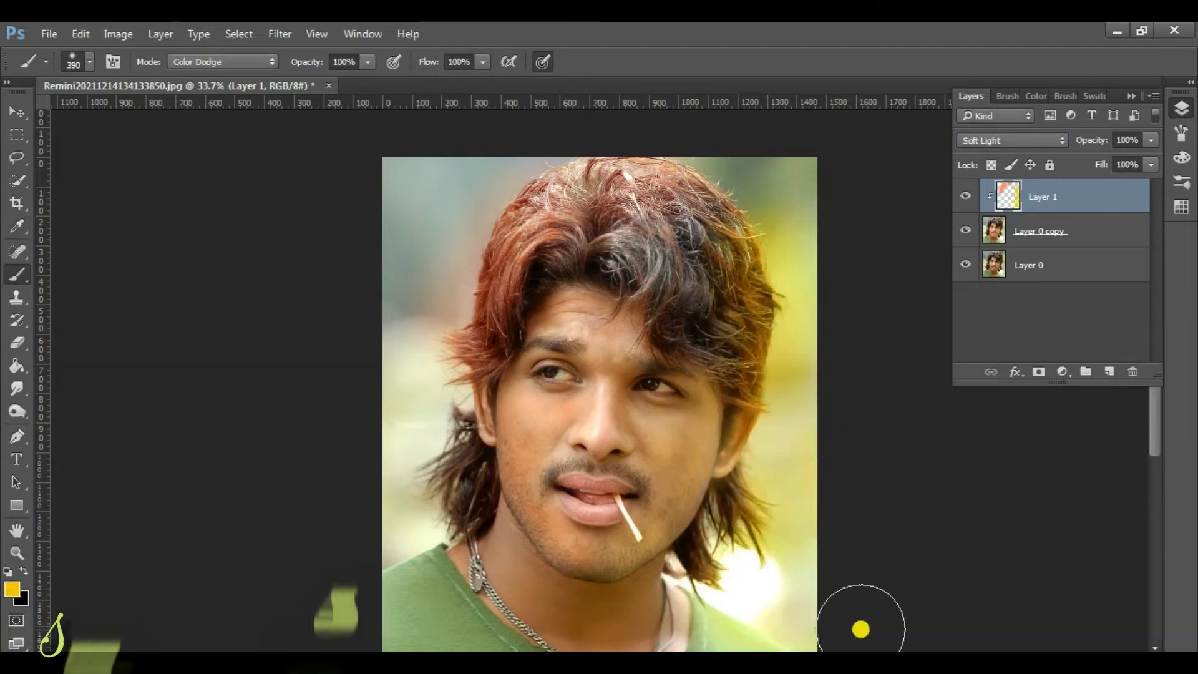
key(ctrl+z)
drag(429, 62, 391, 61)
mouse_move(711, 246)
mouse_down()
mouse_move(751, 395)
mouse_move(754, 490)
mouse_up()
- Choose a sky blue foreground color and tint the front locks in the middle of the hair
click(12, 589)
click(764, 365)
mouse_move(940, 368)
mouse_down()
mouse_move(938, 329)
mouse_move(940, 504)
mouse_up()
click(913, 398)
key(Return)
drag(627, 246, 647, 265)
- Merge Layer 1 down into Layer 0 copy and compare the hair coloring with the original
right_click(1063, 198)
click(882, 227)
click(966, 196)
click(965, 196)
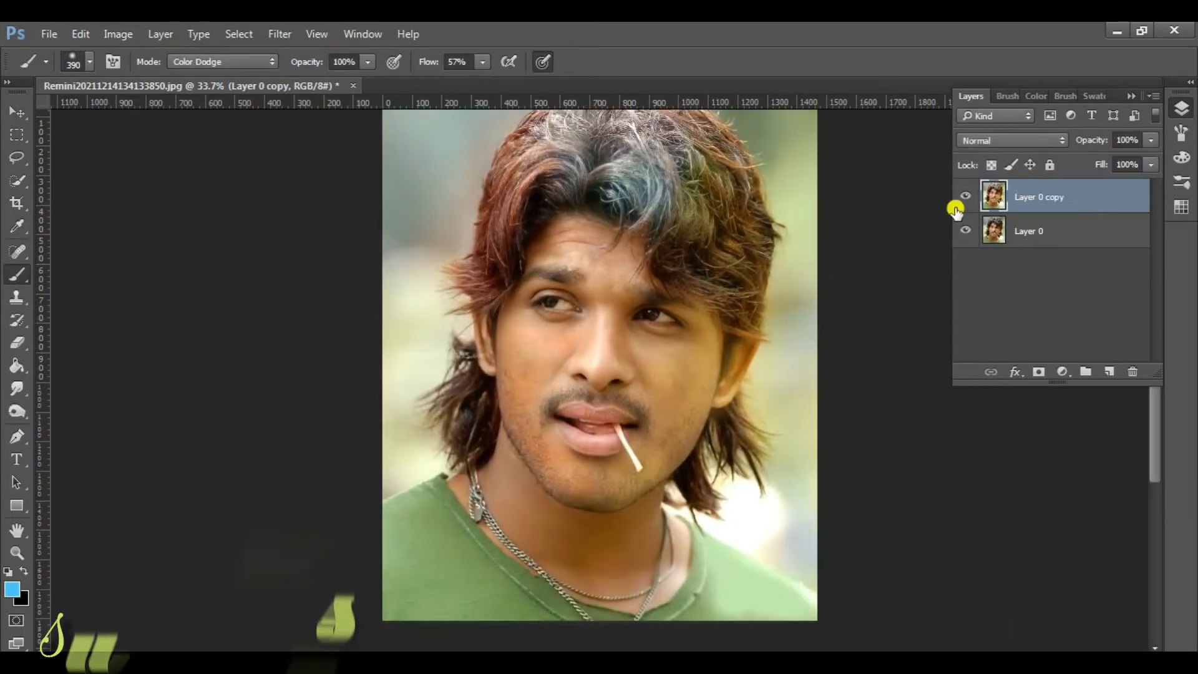
- Hide Layer 0 and start a Pen path along the left shoulder of the green shirt, from the image edge towards the collar
key(z)
click(462, 569)
click(762, 435)
click(579, 323)
click(965, 231)
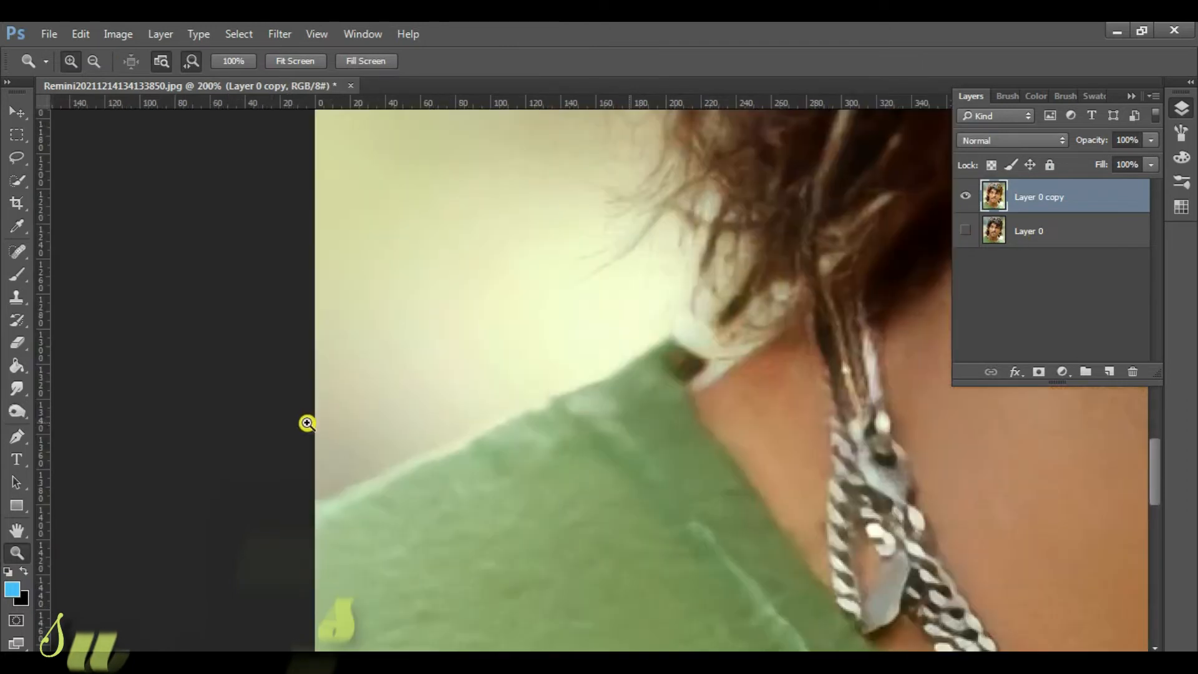
key(p)
click(313, 510)
drag(464, 441, 481, 430)
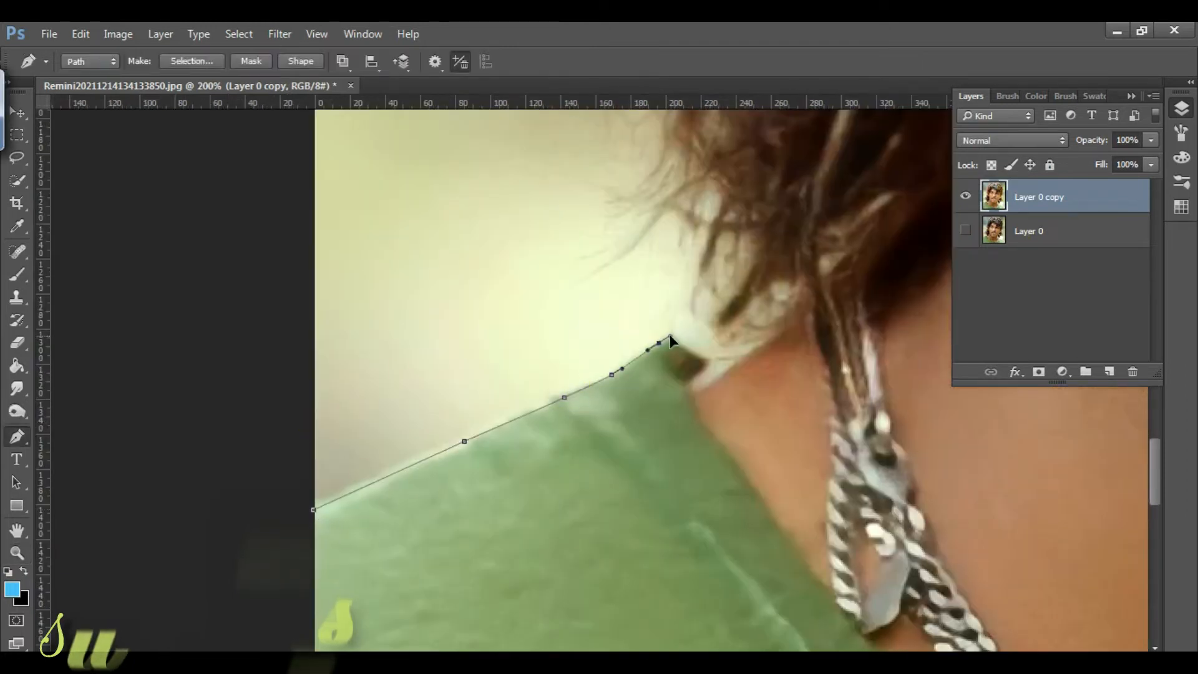
- Continue the path from the collar up along the hair tips above the left shoulder
click(715, 332)
click(728, 299)
click(751, 266)
click(726, 221)
drag(695, 186, 692, 163)
drag(731, 228, 563, 409)
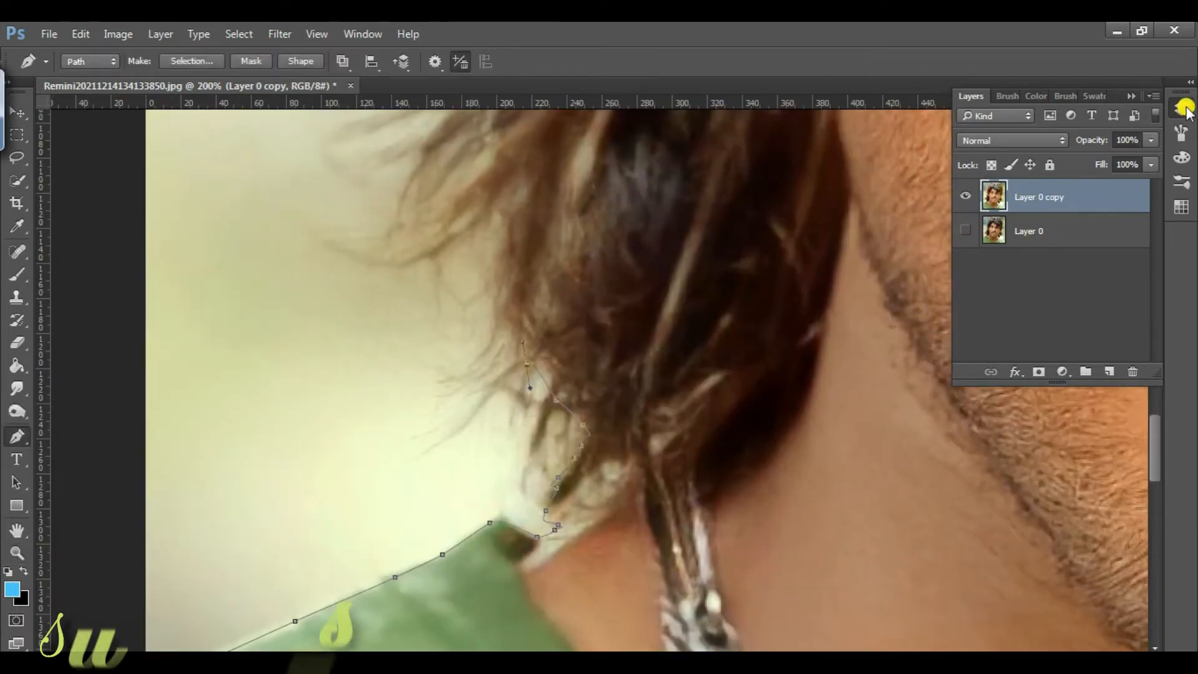
- Collapse the layer list and extend the path around the outer strands of the lower left hair
click(1182, 108)
drag(767, 161, 689, 292)
key(ctrl+minus)
click(452, 298)
drag(463, 284, 501, 260)
click(533, 247)
click(525, 228)
drag(536, 202, 540, 190)
- Trace the path up past the left ear, around the gap in the hair, to the strands above it
drag(581, 224, 505, 445)
drag(472, 376, 466, 353)
click(490, 250)
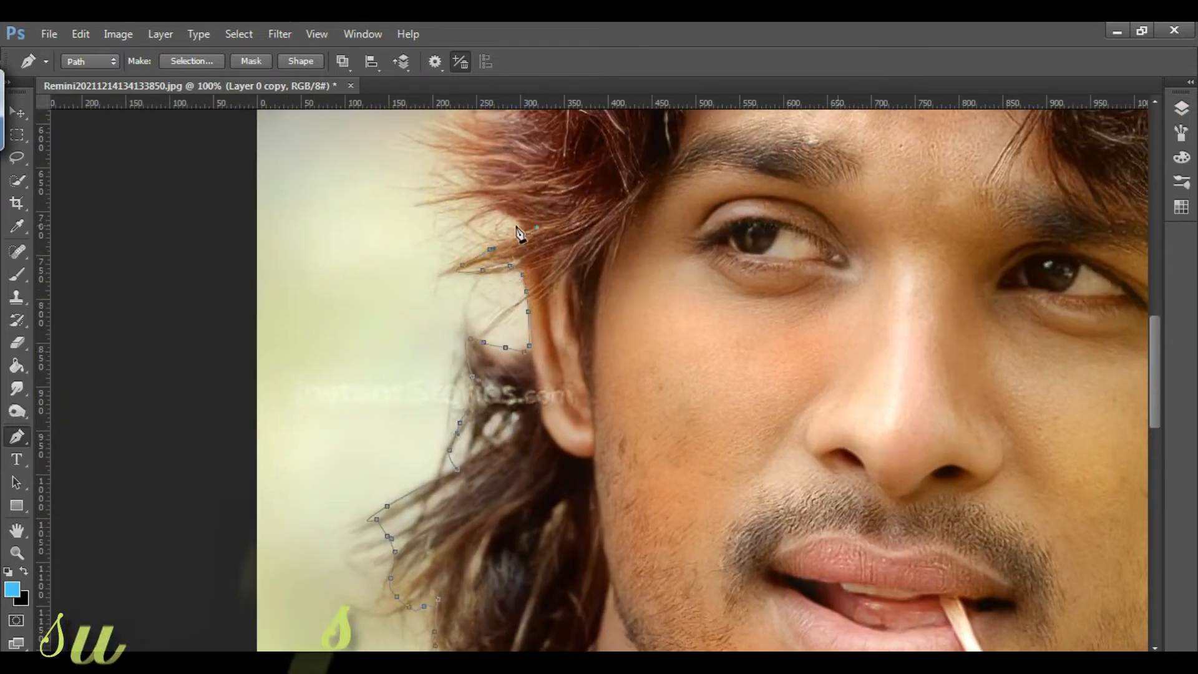
click(520, 230)
click(482, 213)
- Trace the path around the flared hair on the left and up the side of the head
drag(489, 208, 406, 387)
click(397, 361)
click(352, 312)
drag(436, 276, 461, 205)
- Carry the path over the crown of the head to the upper right side of the hair
drag(489, 175, 373, 396)
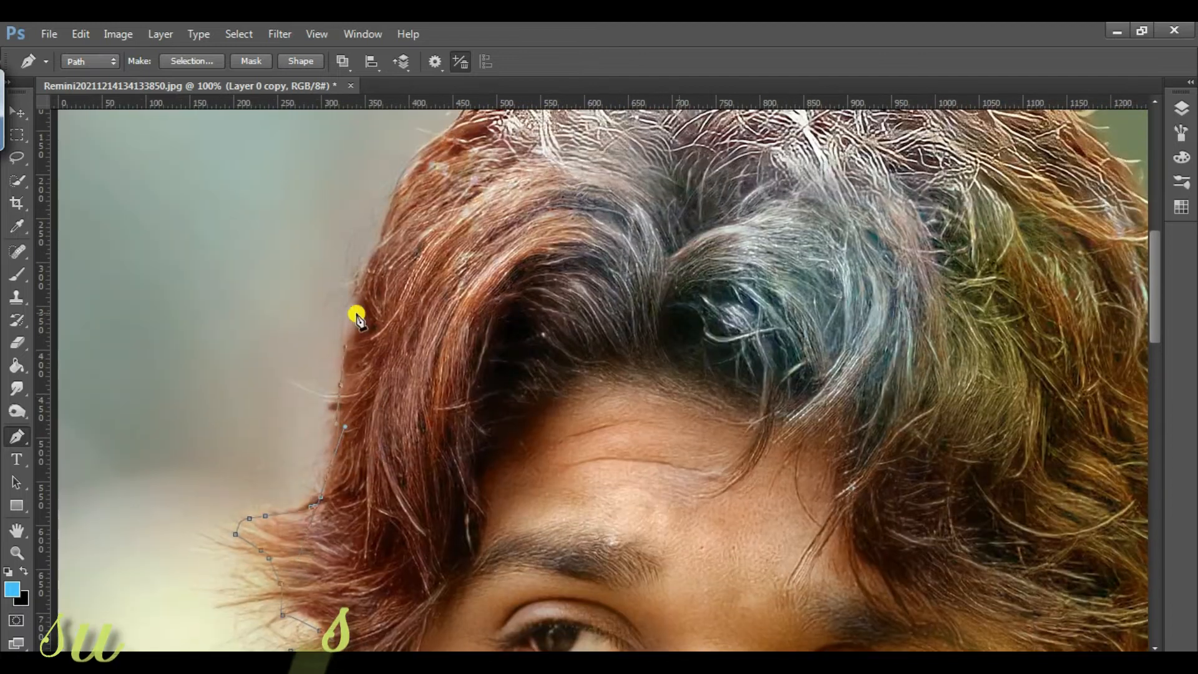
drag(457, 174, 343, 362)
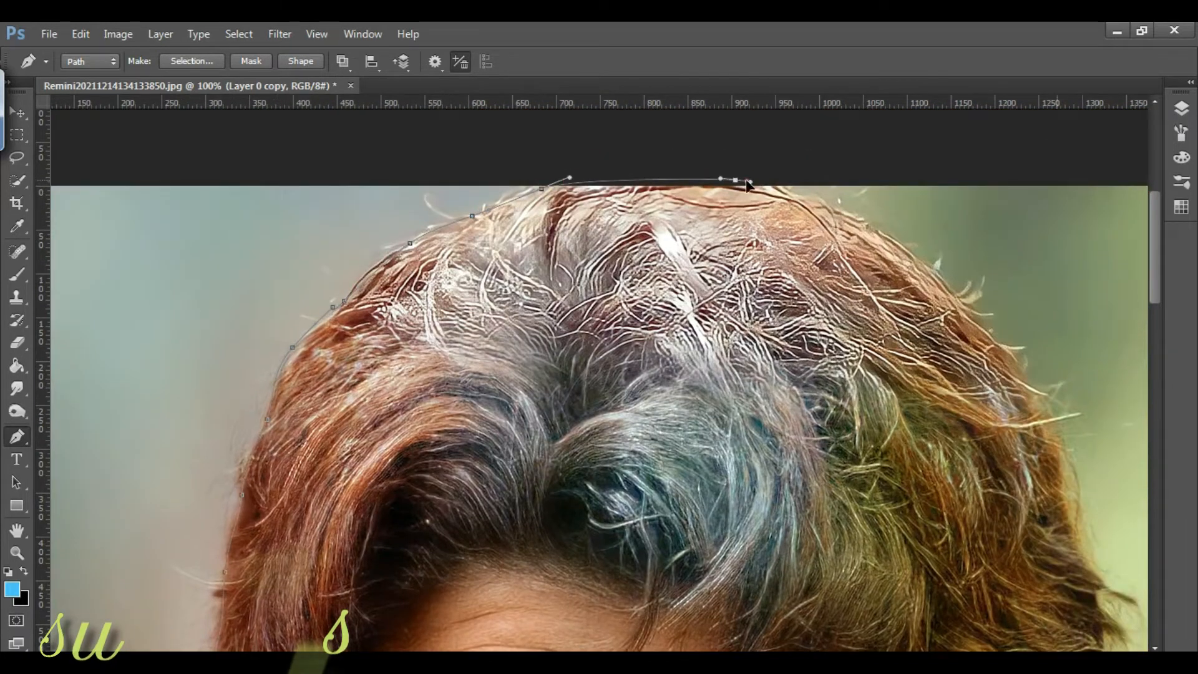
drag(1041, 400, 1047, 421)
- Trace the path down the outer edge of the hair on the right side towards the ear
drag(967, 428, 577, 201)
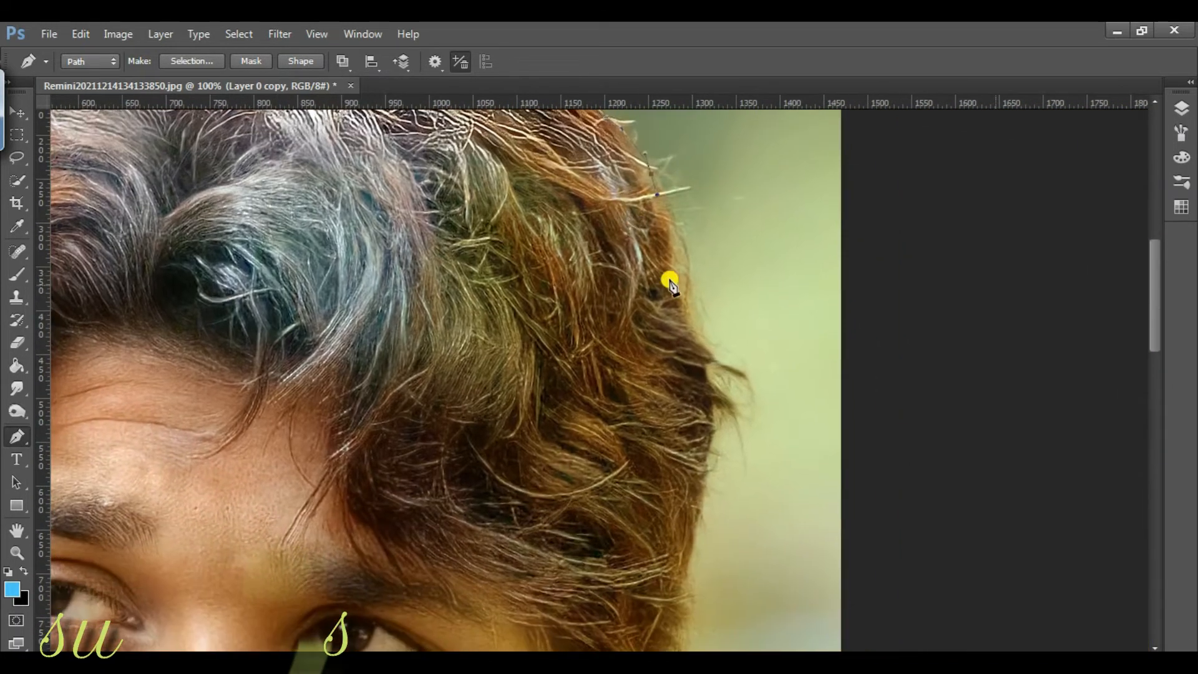
drag(701, 467, 699, 489)
drag(692, 567, 630, 347)
drag(618, 479, 620, 485)
- Continue the path down past the right ear and around the loose hair strands hanging below it
drag(588, 552, 610, 301)
drag(589, 506, 566, 275)
drag(597, 315, 613, 345)
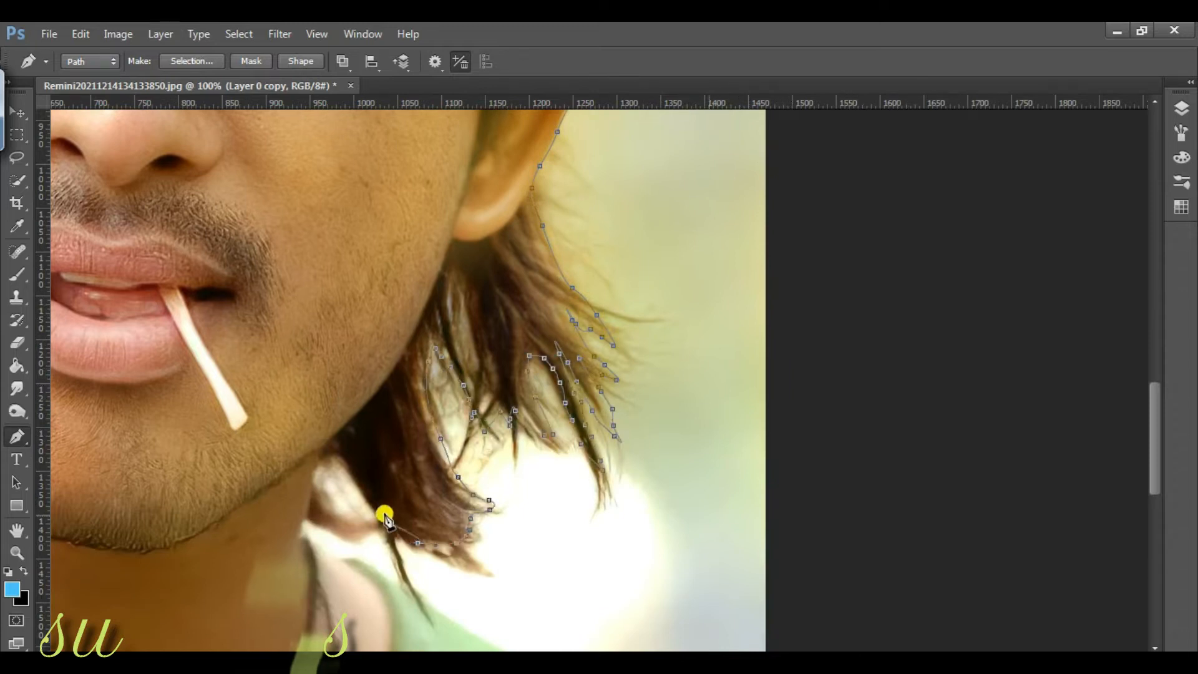
- Trace the path along the neck and the right shoulder, and close it around the body outside the image edge
drag(311, 520, 324, 298)
drag(348, 334, 375, 341)
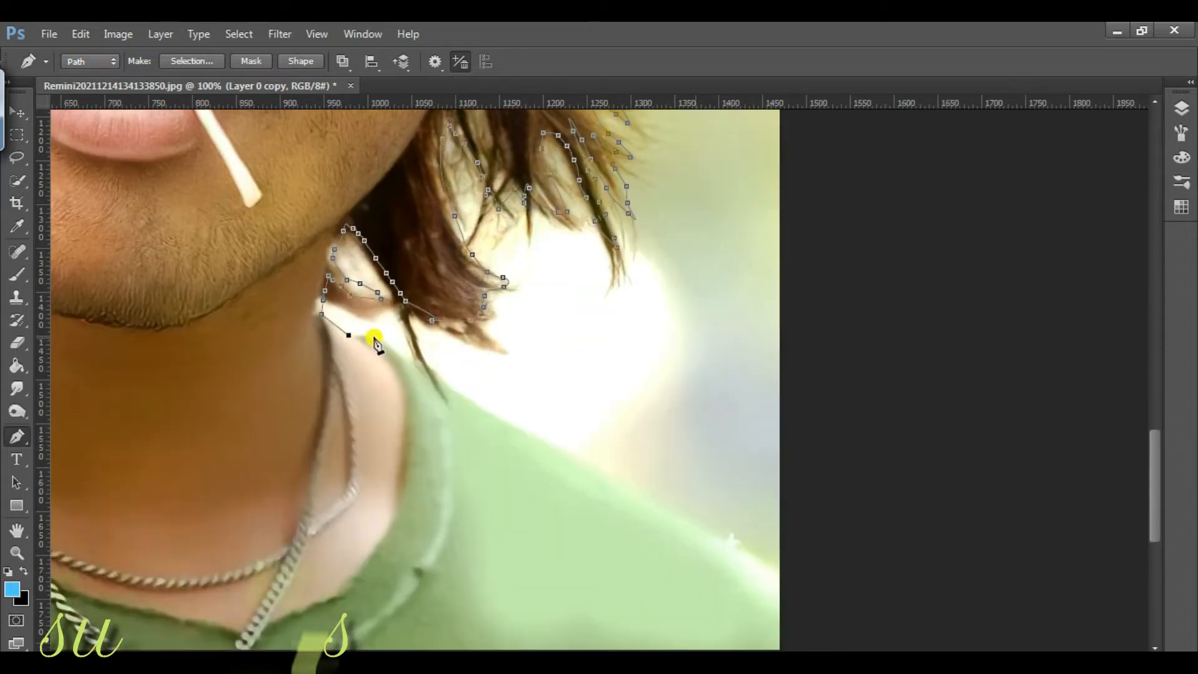
drag(783, 577, 759, 401)
click(805, 517)
drag(222, 565, 965, 511)
- Cut the man out on Layer 0 copy with a layer mask from the path's selection, and apply the mask
scroll(174, 321, up, 5)
right_click(532, 462)
click(647, 140)
click(705, 186)
click(1181, 109)
click(1039, 372)
right_click(1044, 200)
click(1088, 299)
right_click(1029, 196)
click(1051, 255)
- Add a near-black Solid Color fill layer and move it beneath the portrait layers
key(z)
key(ctrl+0)
click(1066, 373)
click(961, 288)
drag(942, 527, 947, 564)
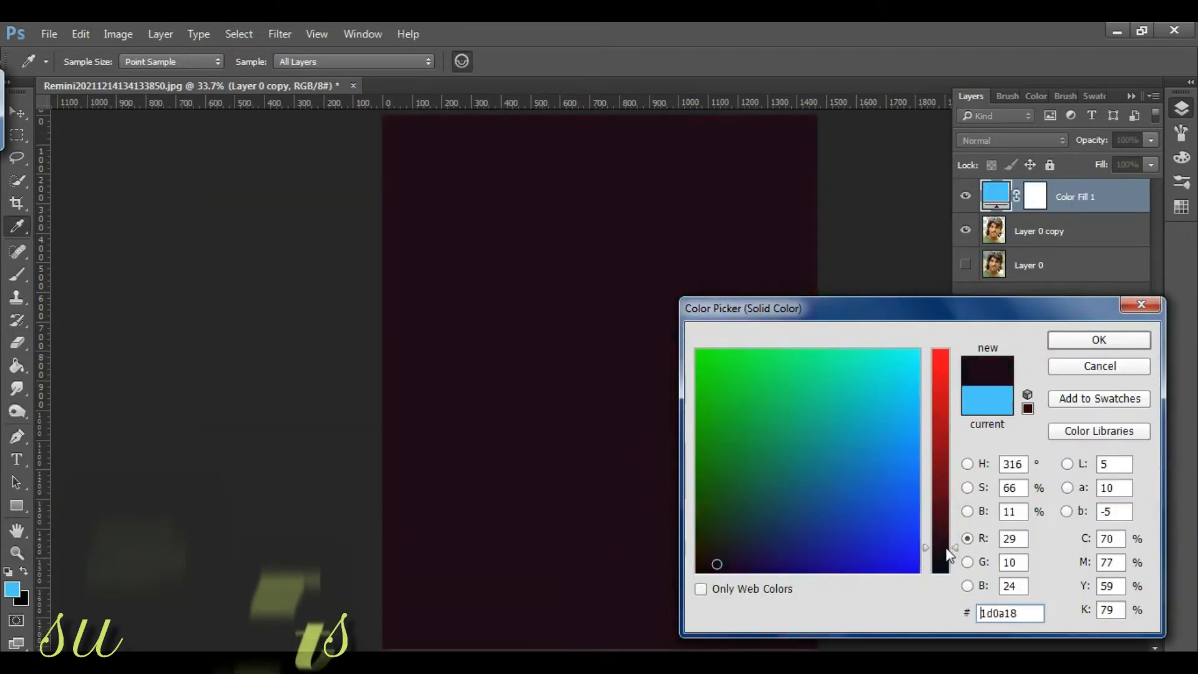
click(701, 565)
click(1098, 340)
drag(1098, 208, 1091, 279)
- Widen the canvas on both sides of the man with the Crop tool, extending it in two passes
click(18, 203)
drag(382, 381, 288, 382)
drag(913, 382, 999, 394)
key(Return)
key(z)
right_click(442, 437)
click(493, 551)
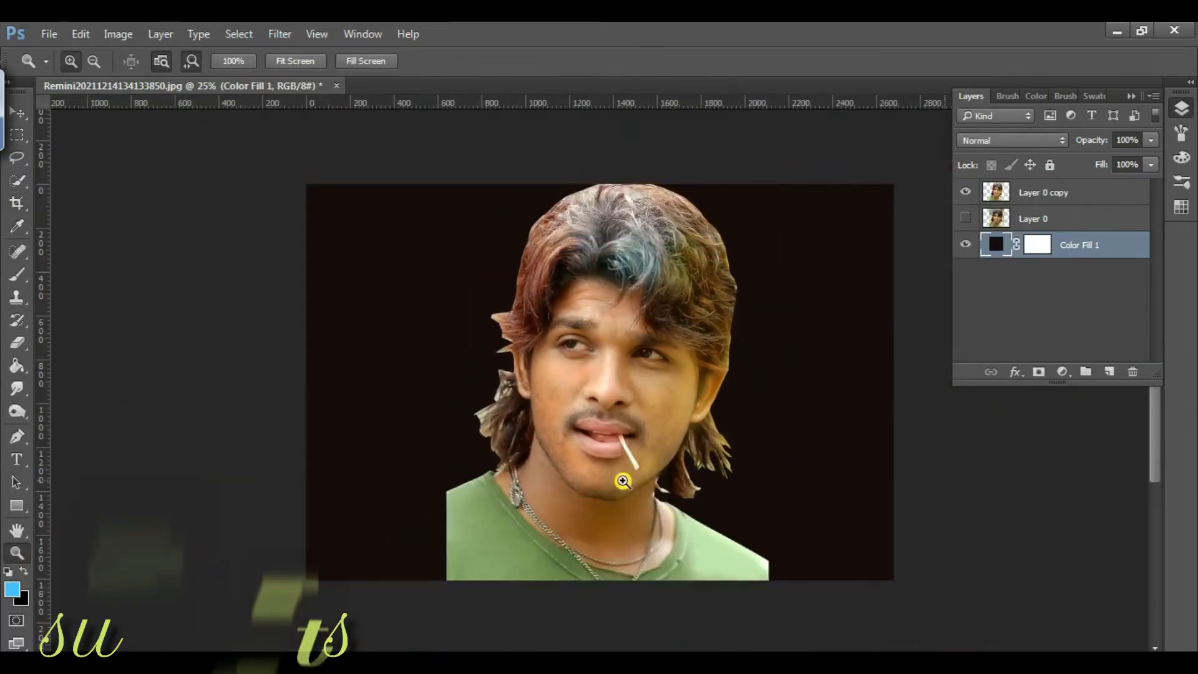
click(17, 203)
drag(306, 383, 257, 383)
drag(941, 387, 968, 387)
double_click(807, 333)
- Sharpen Layer 0 copy with Unsharp Mask at amount 162%, radius 0.7 pixels and threshold 0
click(1035, 214)
click(1043, 191)
click(1180, 108)
click(1180, 108)
click(17, 530)
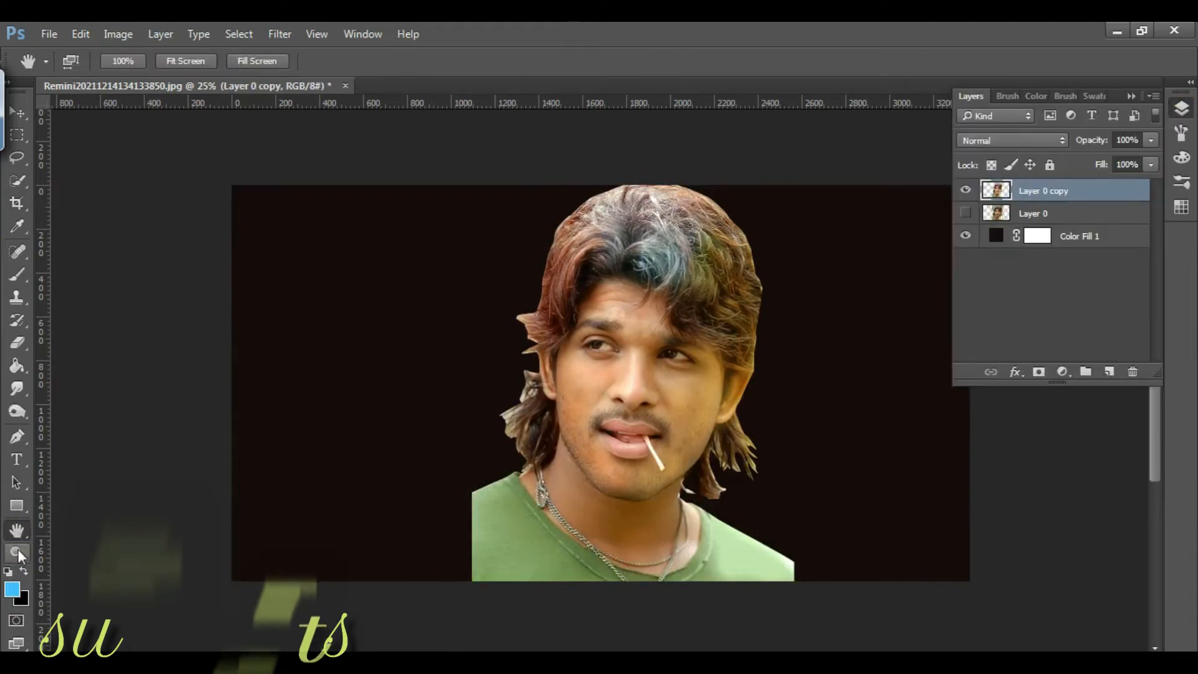
click(18, 552)
click(663, 367)
click(623, 278)
scroll(623, 278, up, 1)
click(239, 34)
mouse_move(279, 33)
mouse_move(312, 360)
click(562, 444)
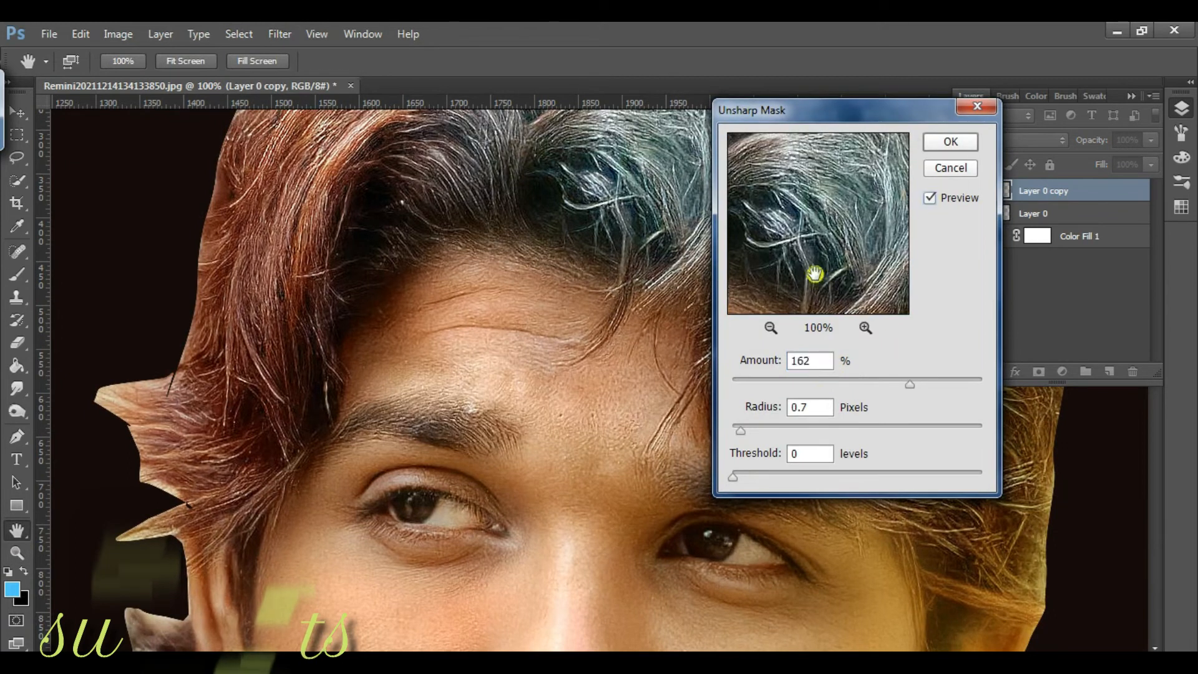
drag(904, 290, 893, 185)
click(948, 142)
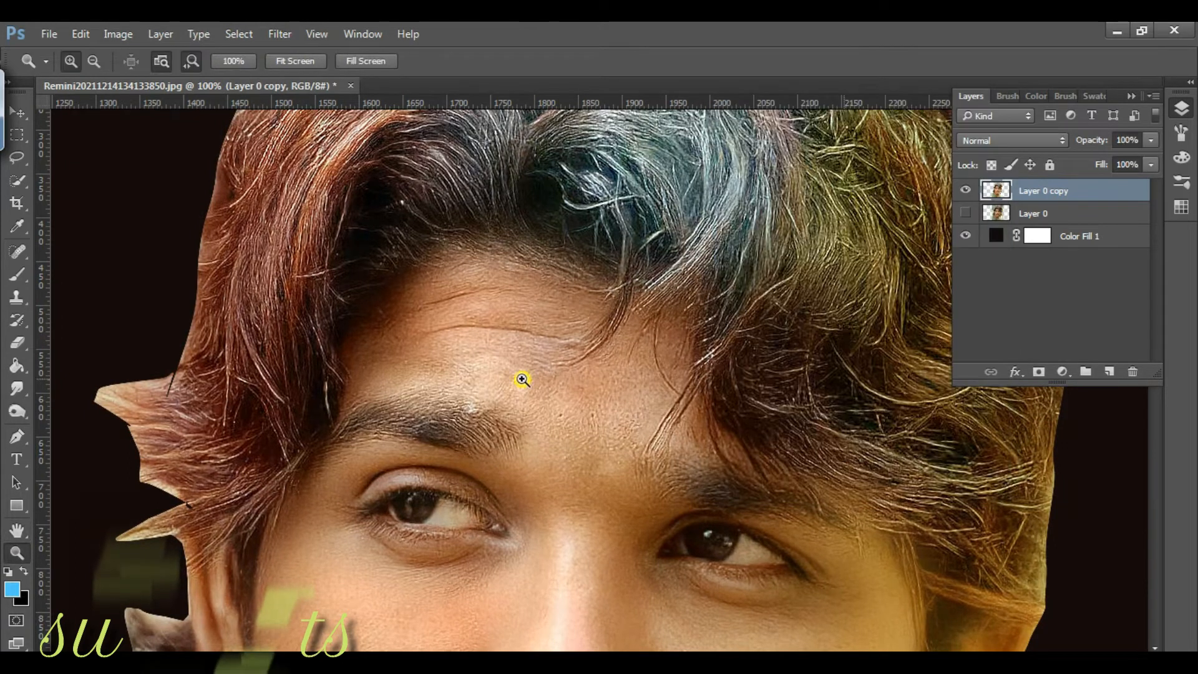
- Duplicate Layer 0 copy and group the Color Fill 1, Layer 0 and Layer 0 copy layers beneath the duplicate
click(655, 374)
click(965, 190)
click(966, 190)
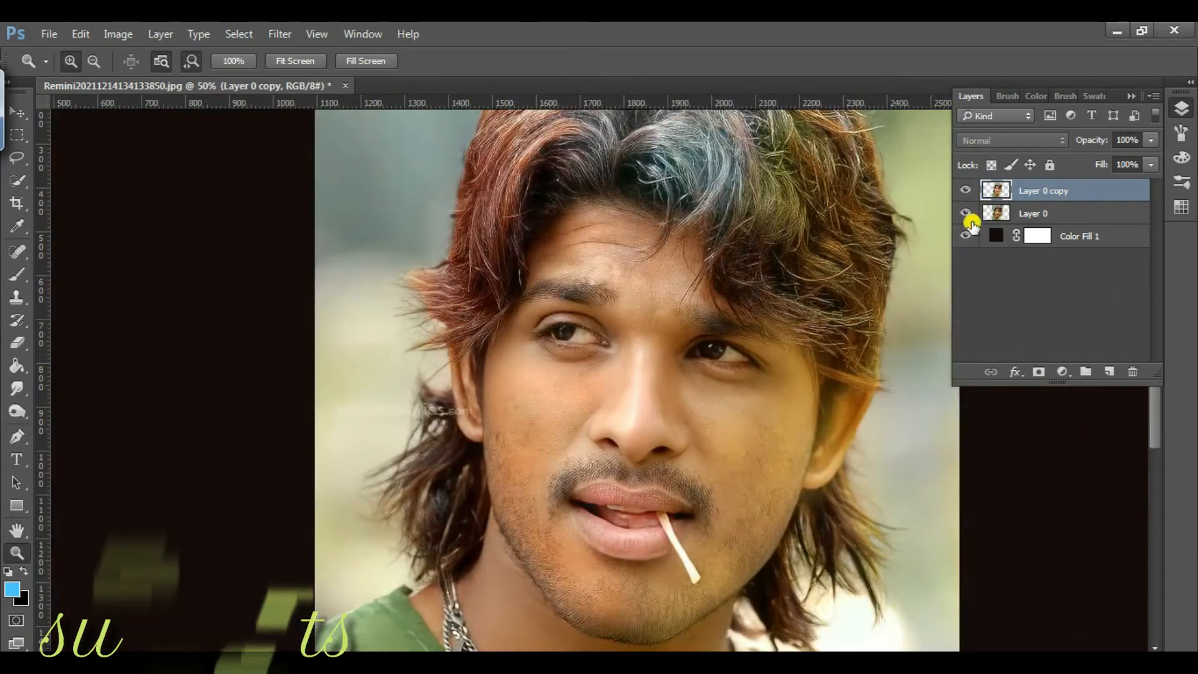
click(965, 212)
key(ctrl+plus)
scroll(1098, 236, up, 1)
key(ctrl+j)
click(1078, 259)
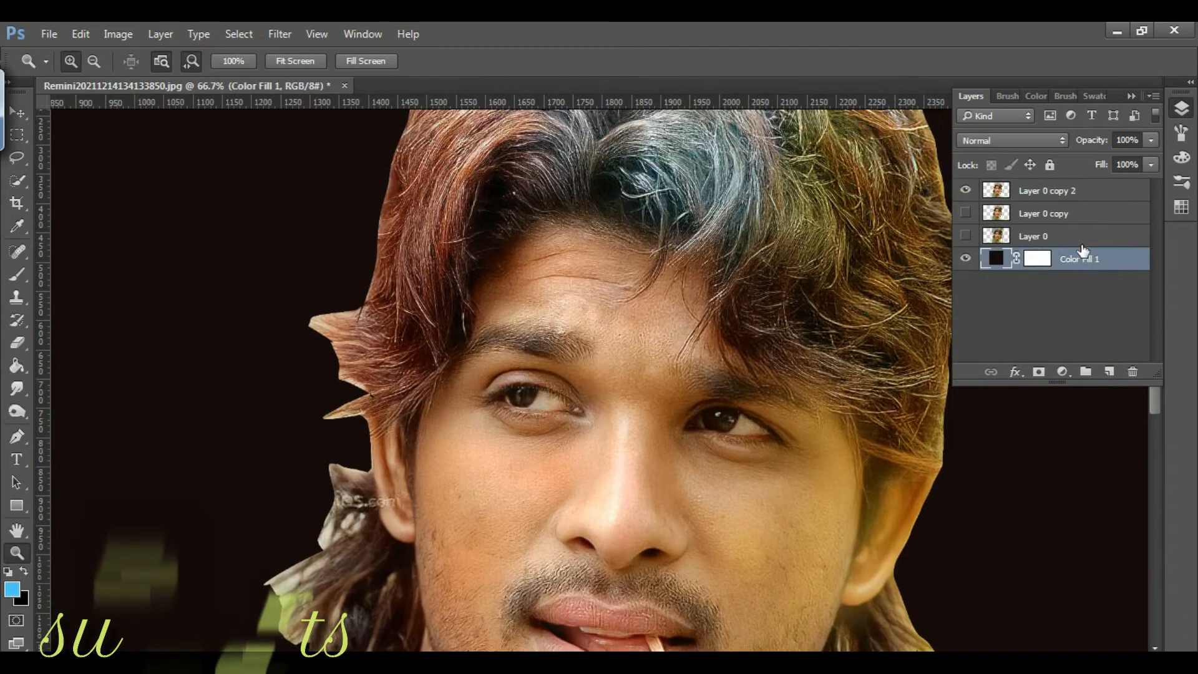
shift+click(1063, 217)
key(ctrl+g)
- Set up the Smudge tool for Layer 0 copy 2 with the 201 brush tip at 34 px and Sample All Layers off
click(647, 338)
click(646, 338)
click(16, 386)
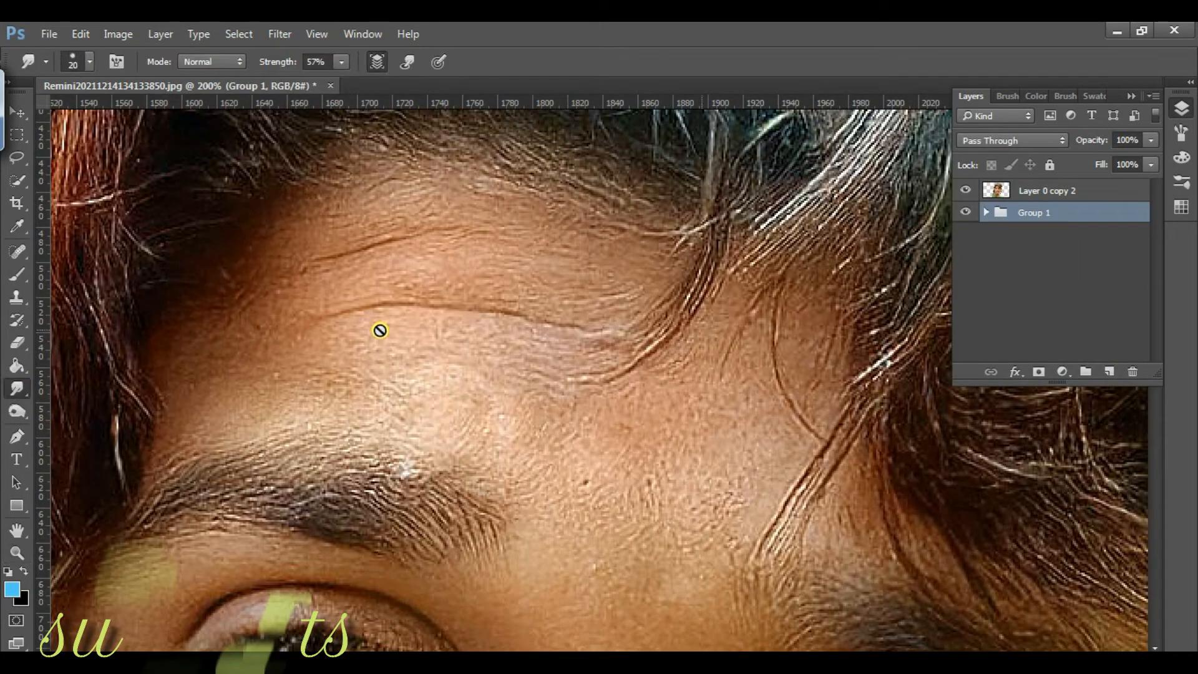
click(1063, 199)
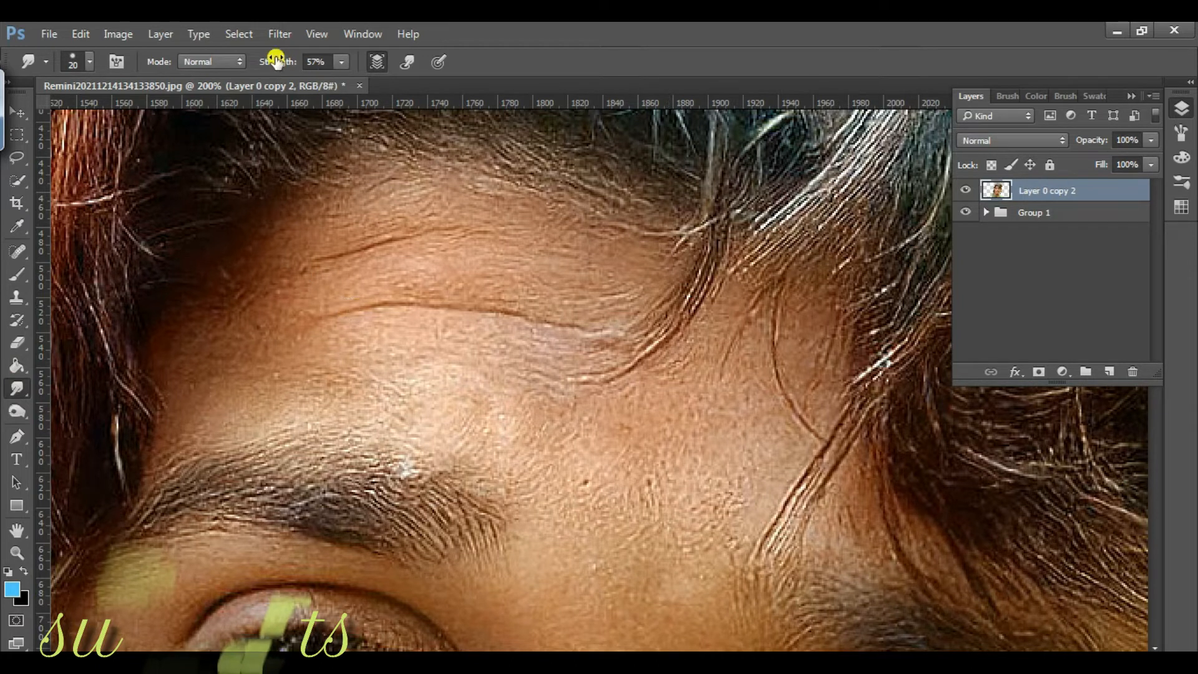
right_click(352, 263)
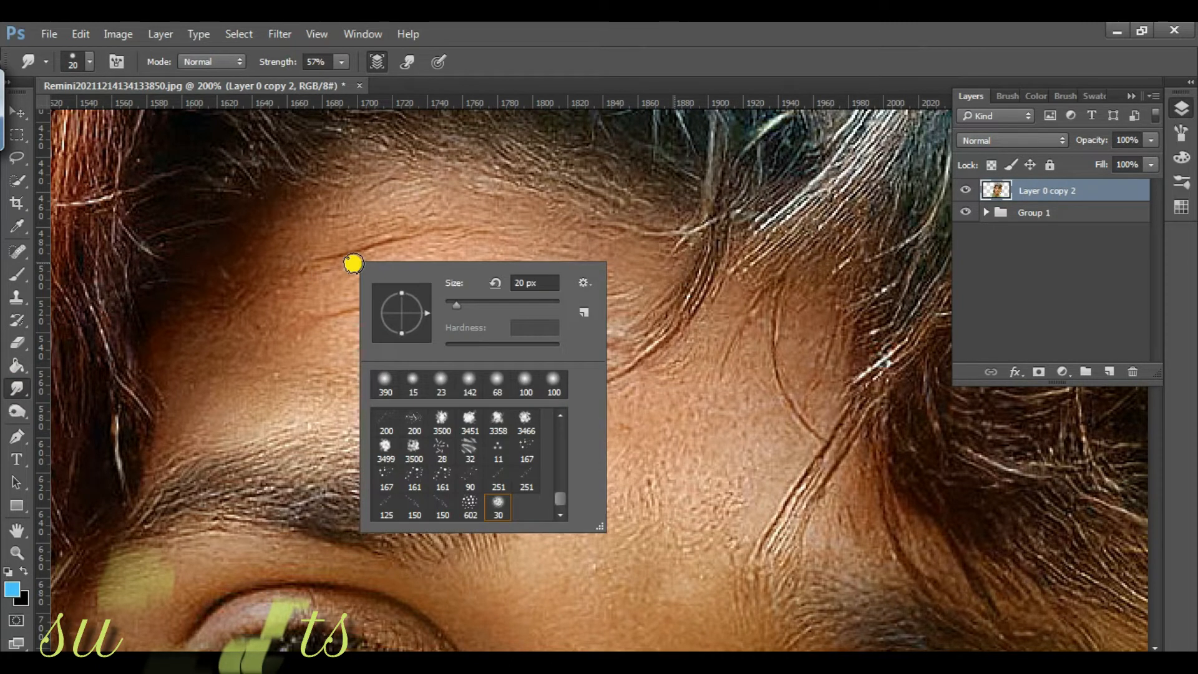
scroll(462, 444, up, 2)
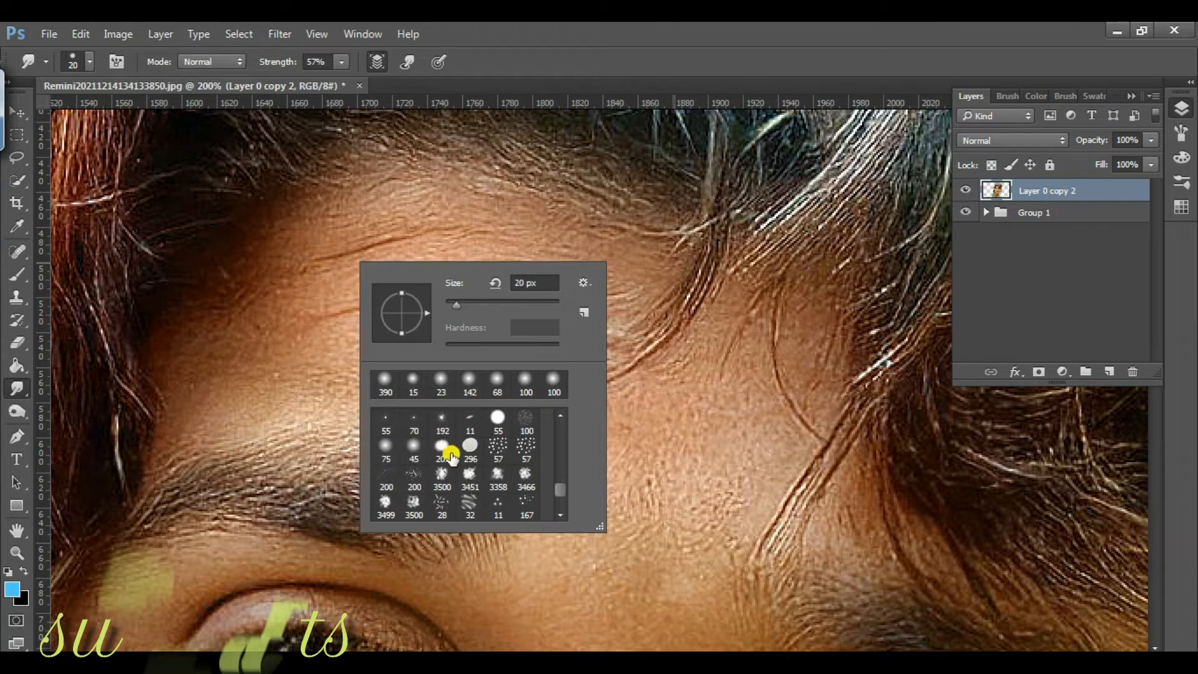
click(447, 461)
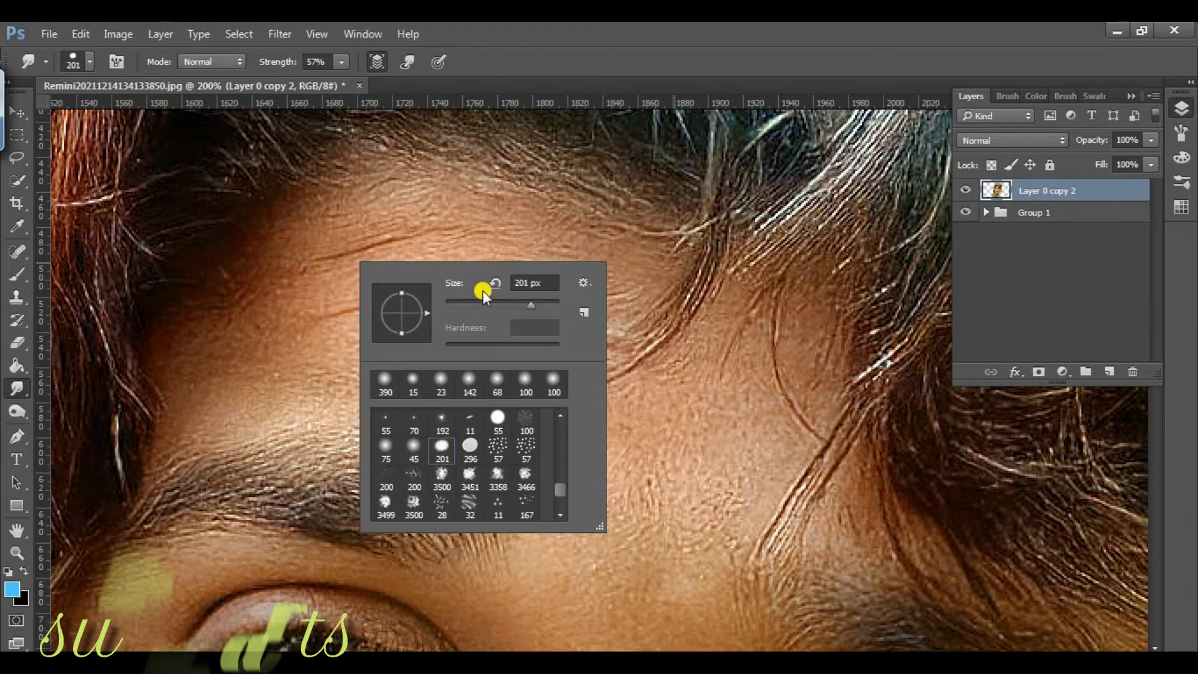
click(318, 292)
click(376, 69)
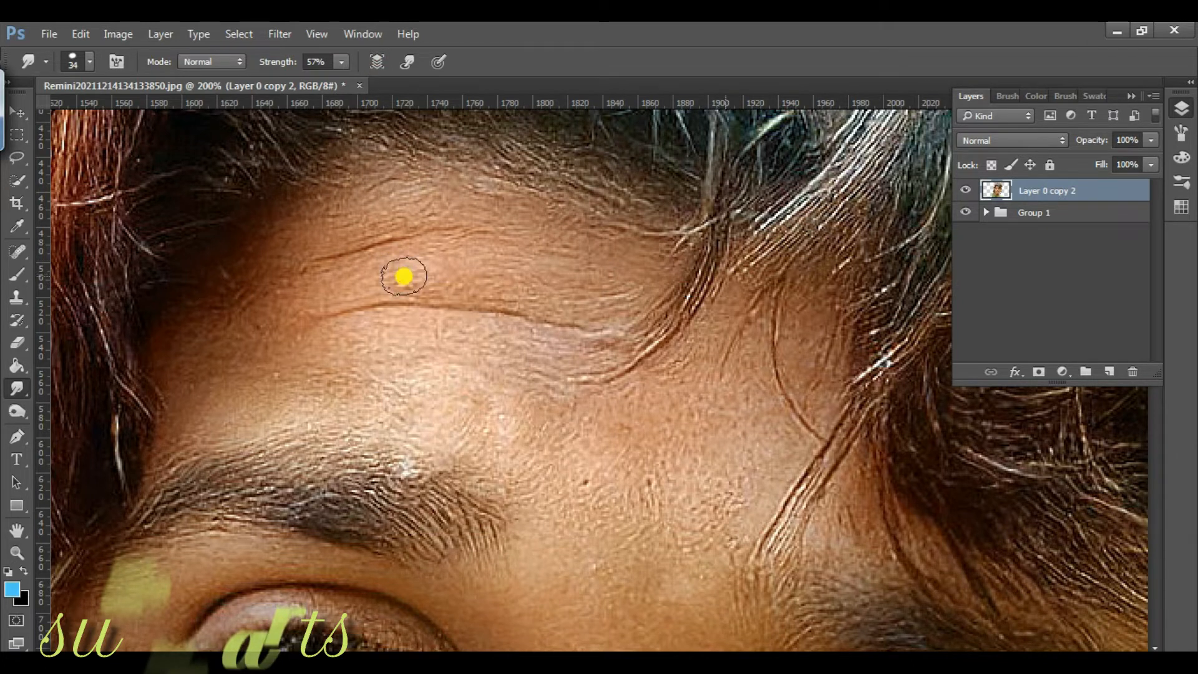
- Smudge the skin on the left half of the forehead smooth, above, between and below the wrinkle lines
mouse_move(404, 282)
mouse_down()
mouse_move(396, 267)
mouse_move(328, 288)
mouse_move(436, 254)
mouse_up()
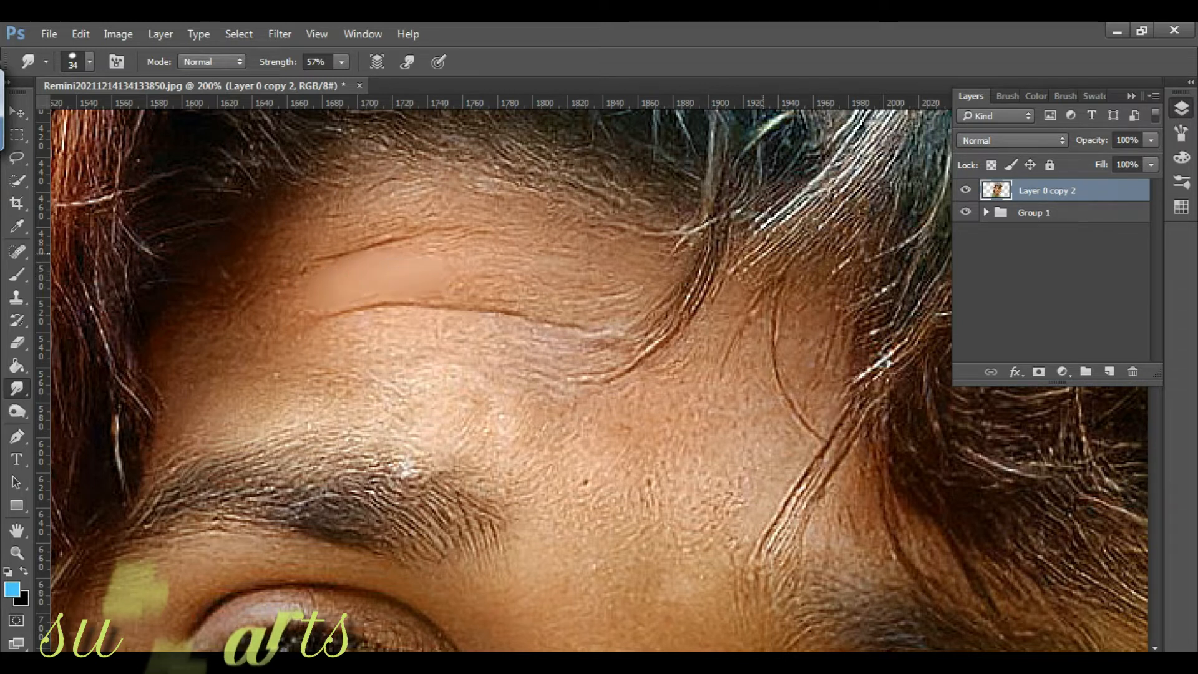
click(1181, 132)
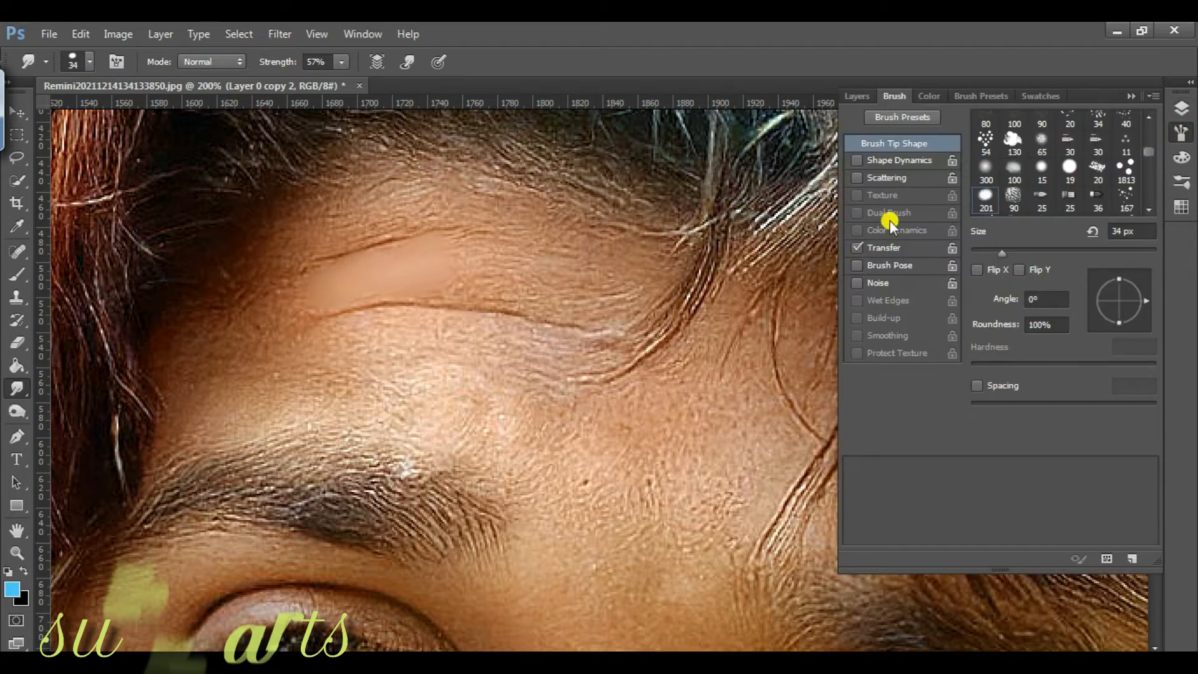
click(1181, 132)
drag(327, 231, 397, 211)
drag(350, 294, 297, 292)
drag(362, 338, 315, 340)
mouse_move(438, 347)
mouse_down()
mouse_move(422, 391)
mouse_move(374, 356)
mouse_move(420, 366)
mouse_move(312, 388)
mouse_move(307, 363)
mouse_up()
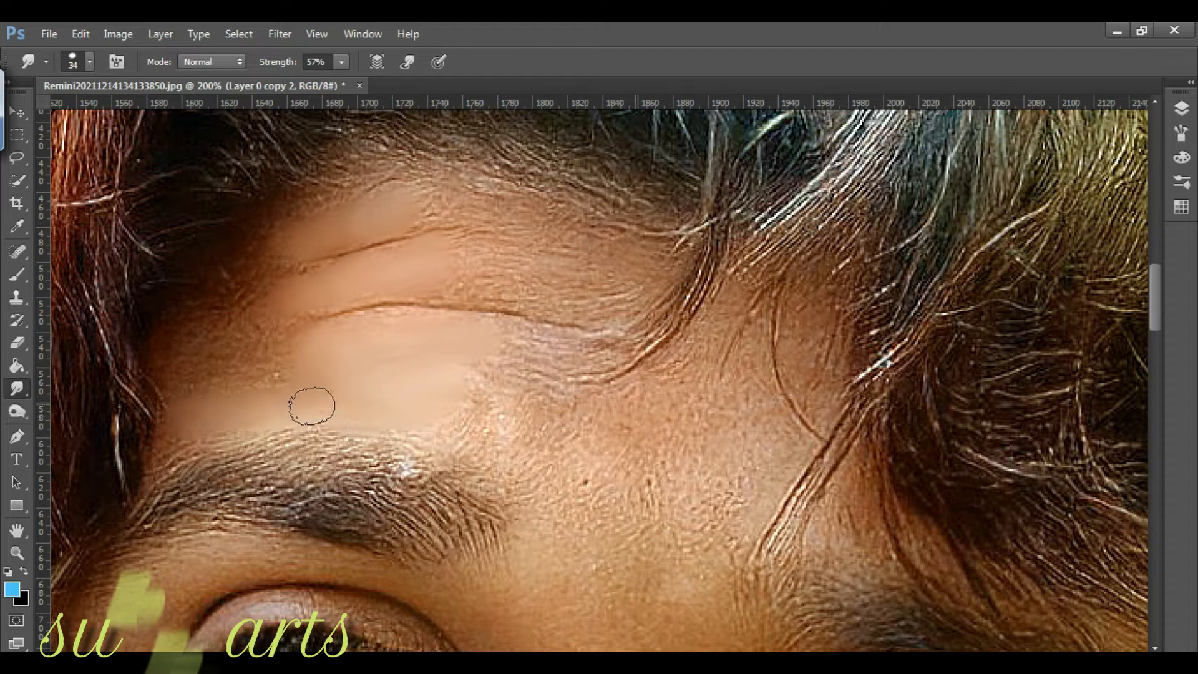
- Smudge the left edge of the forehead beside the hair with a 40 px brush
key(bracketright)
key(bracketright)
key(bracketleft)
key(bracketleft)
mouse_move(253, 312)
mouse_down()
mouse_move(267, 302)
mouse_move(269, 257)
mouse_up()
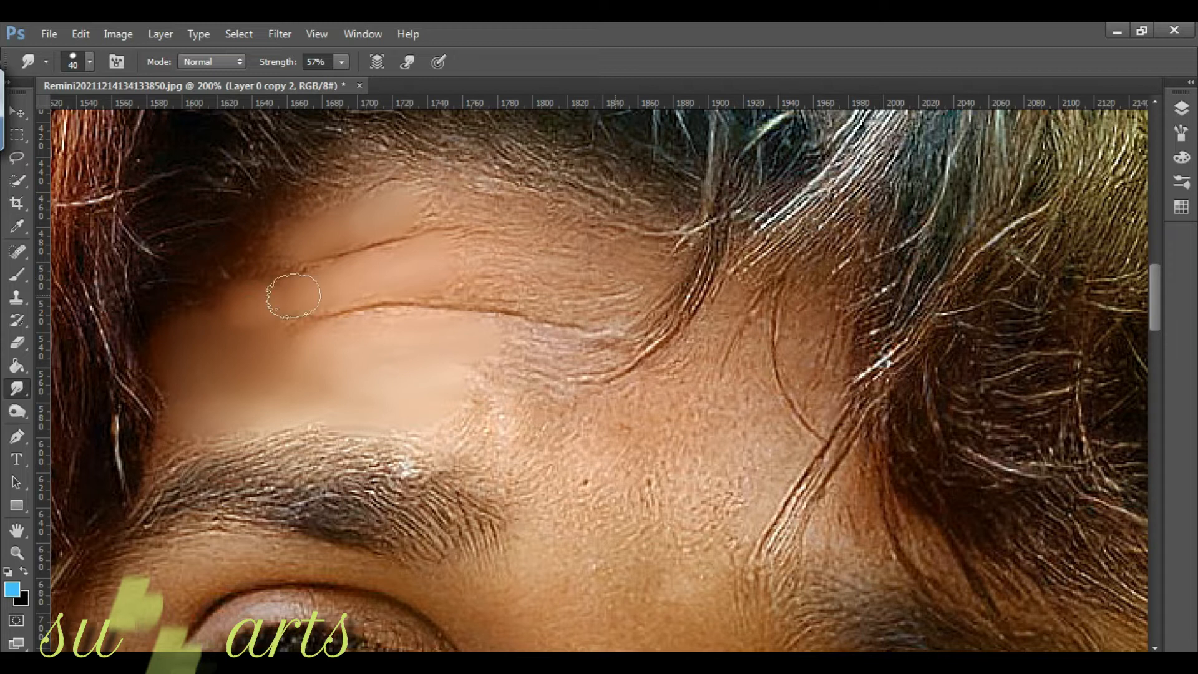
- Smooth the middle of the forehead on both sides of the lower wrinkle using a larger Smudge brush
mouse_move(304, 321)
mouse_down()
mouse_move(540, 268)
mouse_move(527, 268)
mouse_move(603, 288)
mouse_up()
key(bracketright)
key(bracketright)
mouse_move(561, 430)
mouse_down()
mouse_move(484, 382)
mouse_move(668, 395)
mouse_move(586, 451)
mouse_move(564, 414)
mouse_move(471, 430)
mouse_move(433, 395)
mouse_move(303, 375)
mouse_move(366, 357)
mouse_up()
mouse_move(550, 290)
mouse_down()
mouse_move(460, 299)
mouse_move(581, 296)
mouse_up()
drag(507, 347, 481, 344)
mouse_move(535, 403)
mouse_down()
mouse_move(633, 405)
mouse_move(676, 382)
mouse_up()
- Soften the upper wrinkle and the skin near the hairline with a 45 px Smudge brush at 45% strength
key(bracketleft)
drag(345, 281, 268, 301)
drag(387, 242, 463, 229)
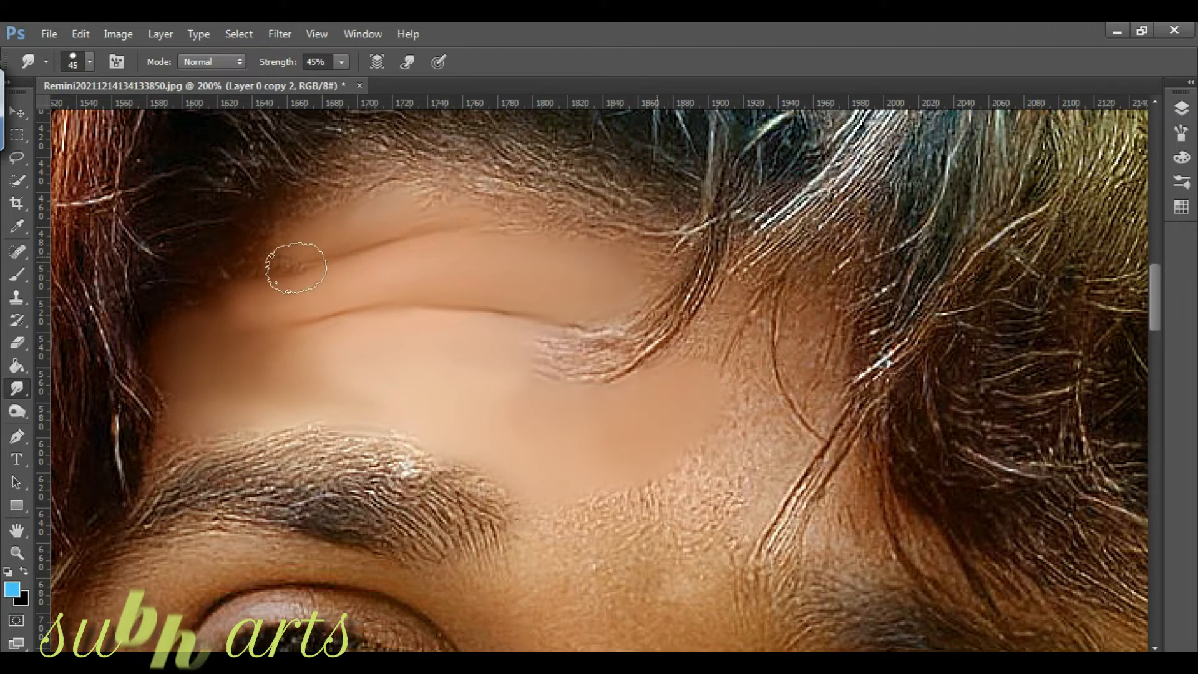
drag(293, 268, 321, 211)
drag(404, 200, 436, 204)
- Blend the middle and right parts of the forehead with a 50 px Smudge brush
key(bracketright)
key(bracketright)
drag(512, 255, 588, 297)
drag(489, 393, 345, 380)
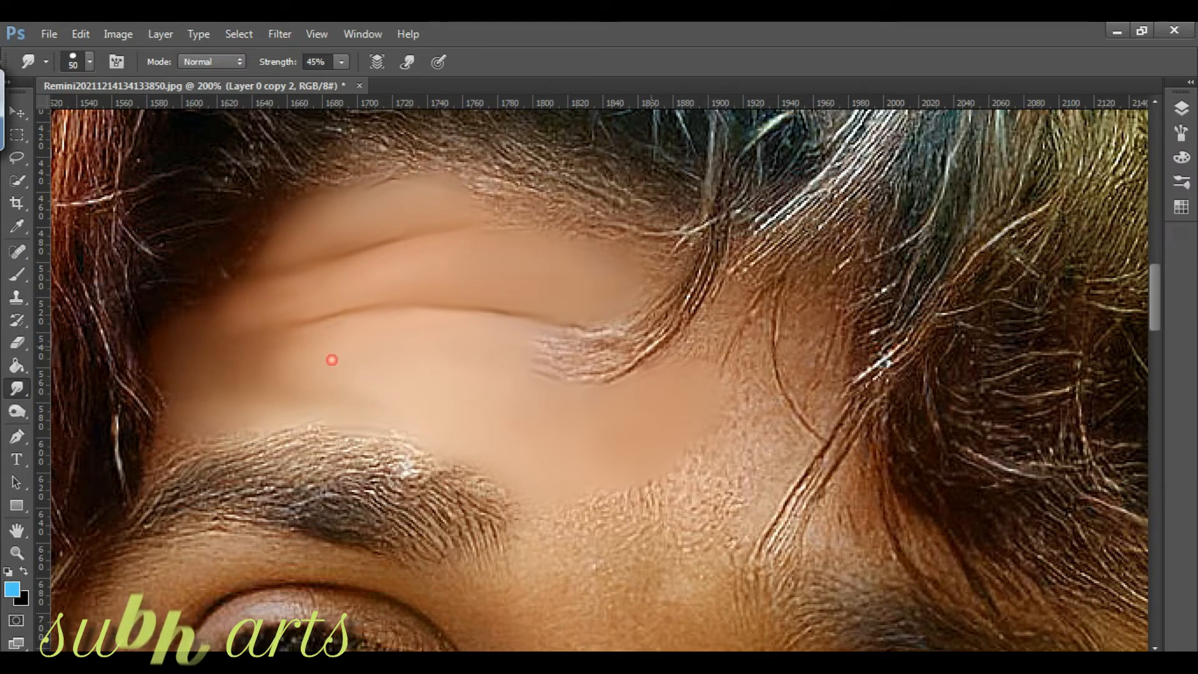
drag(735, 469, 700, 457)
drag(743, 406, 728, 508)
- Smudge the forehead around the thin strand on the right and down towards the brows with a 40 px brush
key(bracketleft)
key(bracketleft)
mouse_move(805, 315)
mouse_down()
mouse_move(813, 381)
mouse_move(708, 342)
mouse_move(729, 388)
mouse_up()
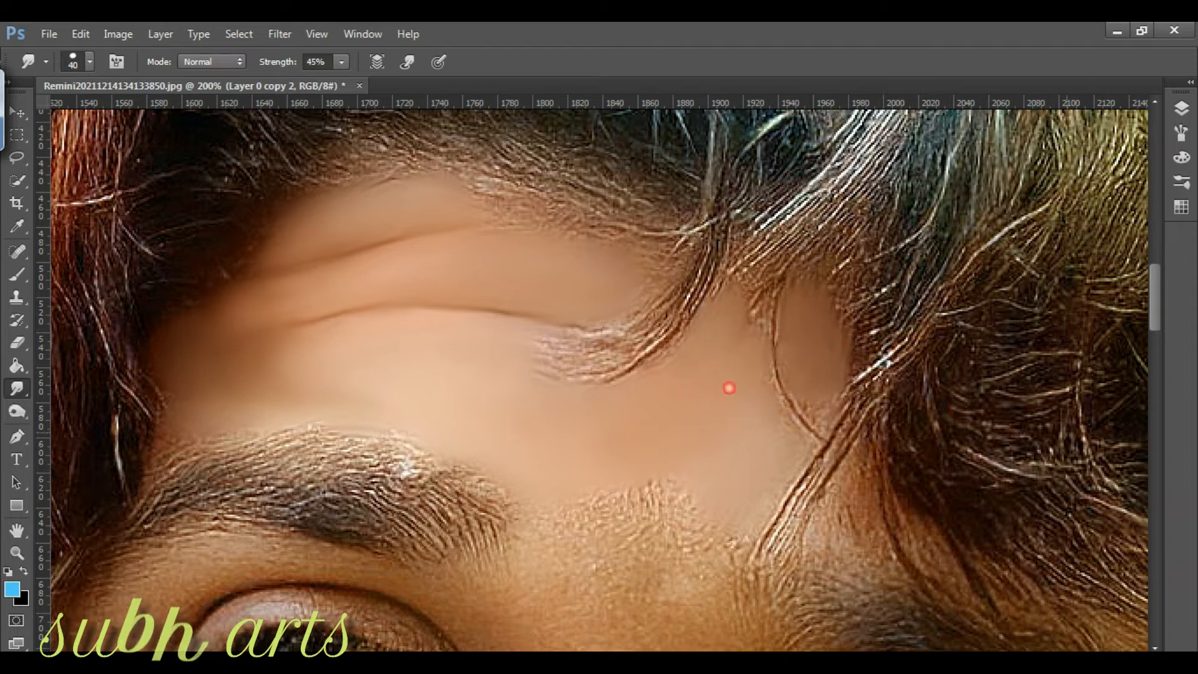
drag(762, 325, 801, 426)
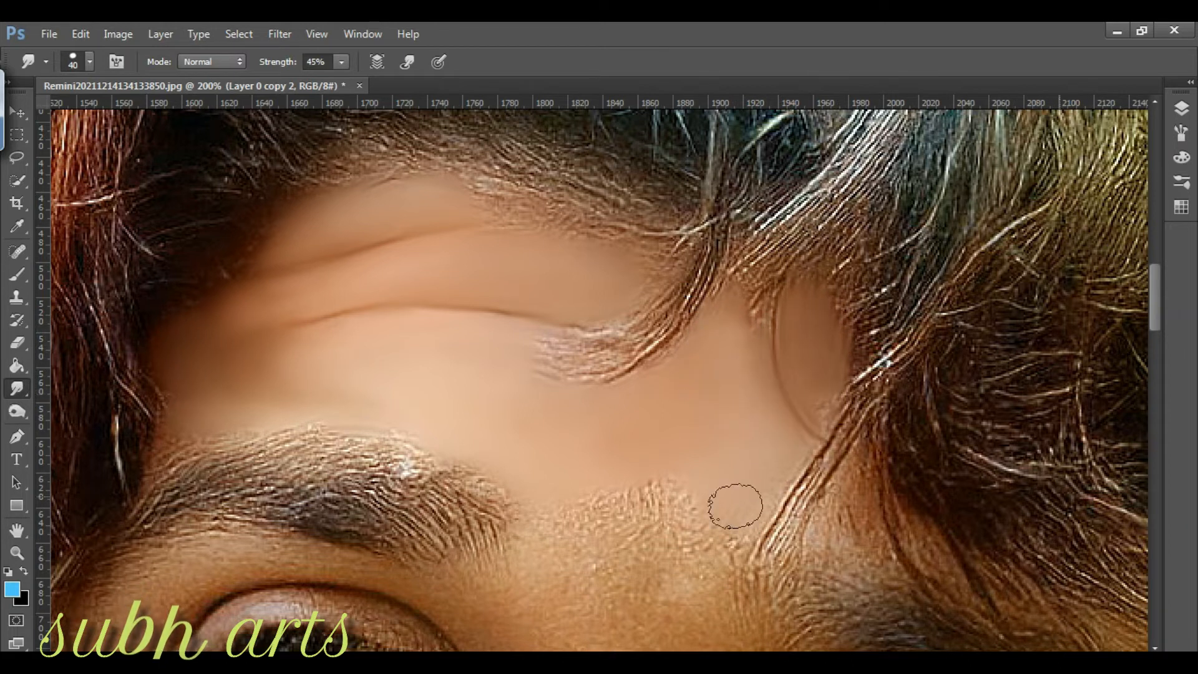
mouse_move(743, 490)
mouse_down()
mouse_move(610, 484)
mouse_move(547, 519)
mouse_up()
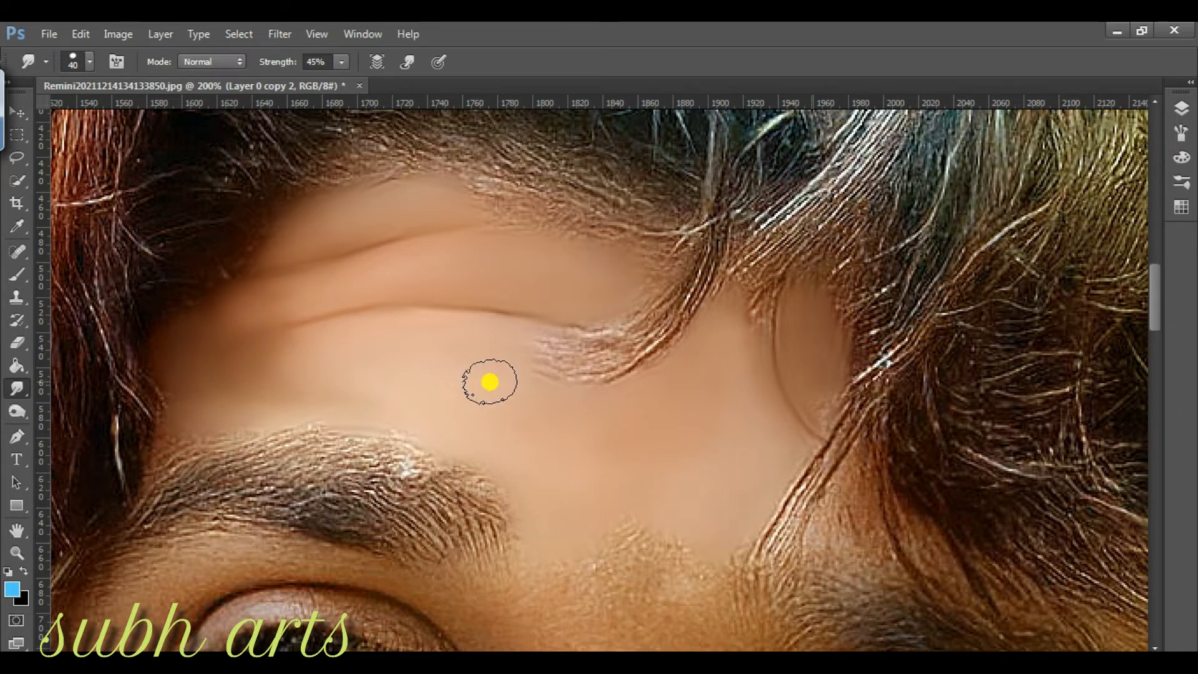
- Smudge the bridge of the nose smooth with strokes running along its length
scroll(489, 379, down, 5)
scroll(489, 380, down, 2)
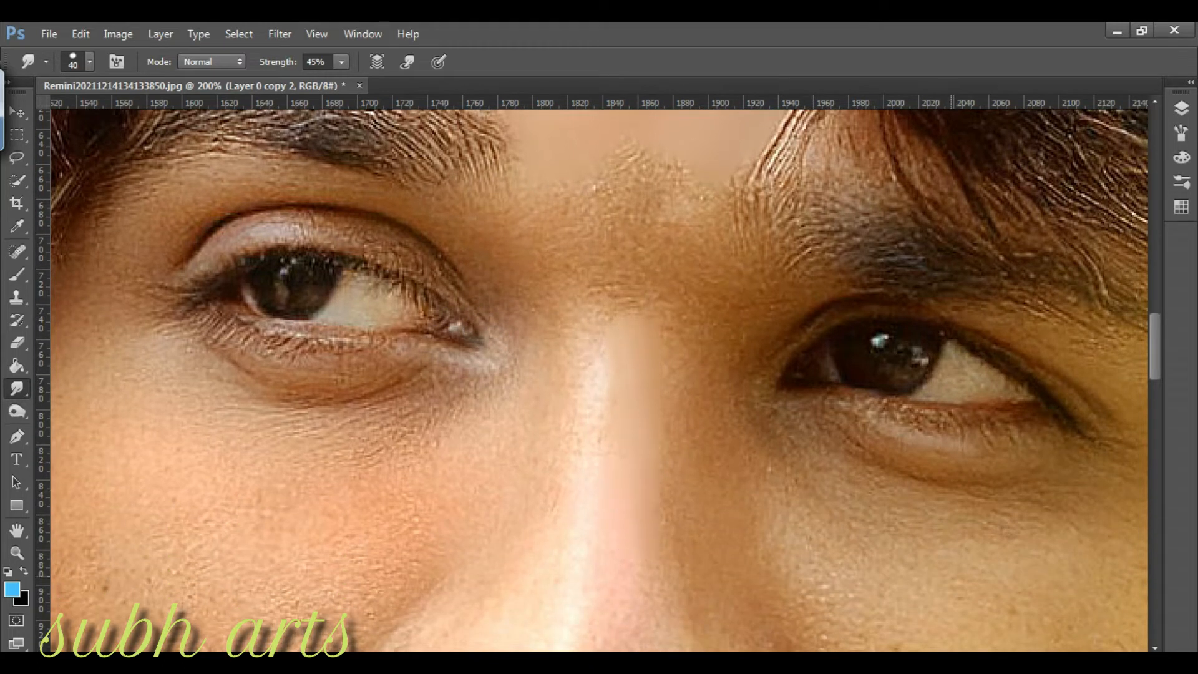
drag(632, 496, 624, 313)
key(alt)
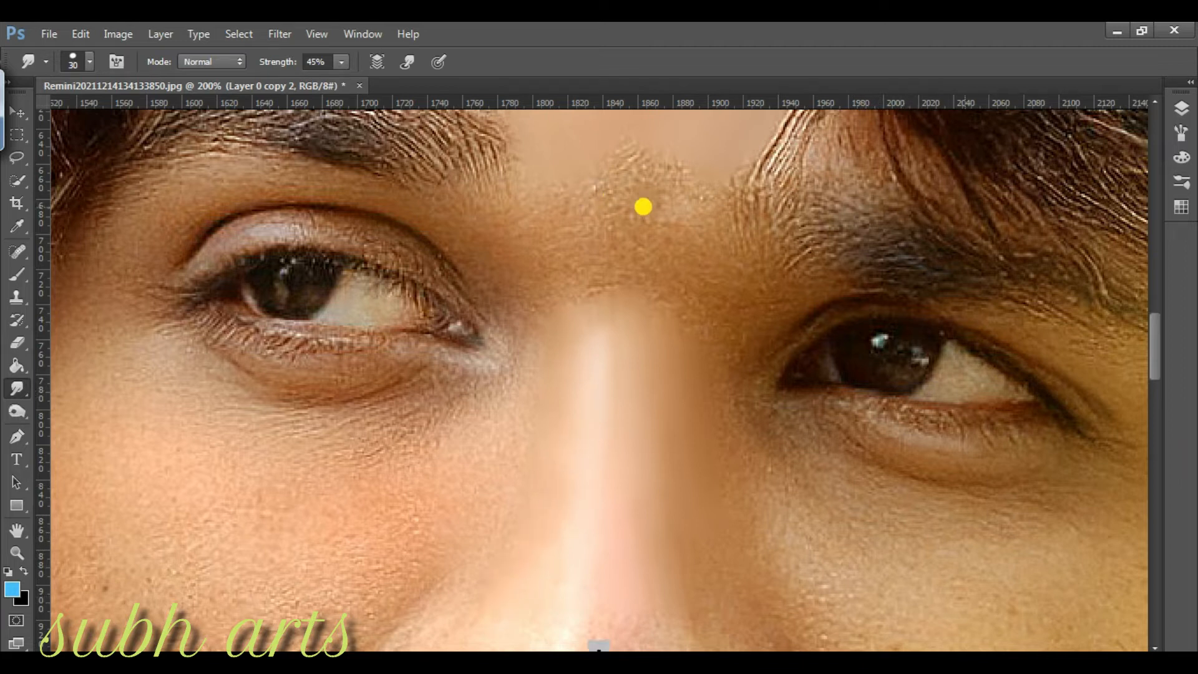
- Smudge the skin between the eyebrows and blend it into the top of the nose bridge
mouse_move(646, 181)
mouse_down()
mouse_move(666, 208)
mouse_move(575, 205)
mouse_up()
key(bracketleft)
key(bracketleft)
mouse_move(620, 287)
mouse_down()
mouse_move(579, 272)
mouse_move(612, 267)
mouse_move(569, 274)
mouse_move(613, 277)
mouse_move(598, 305)
mouse_move(566, 247)
mouse_move(668, 270)
mouse_up()
key(bracketleft)
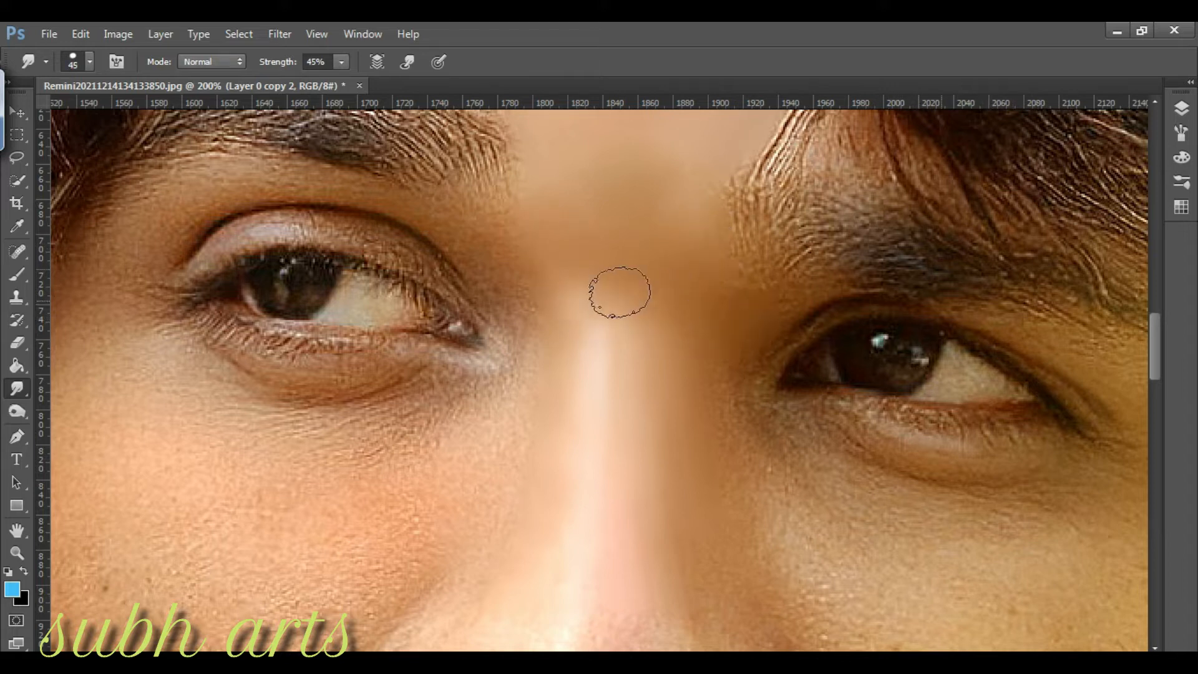
- Smooth the nose tip and right nostril wing with a 40 px Smudge brush, and its underside with 20 px
scroll(668, 446, down, 5)
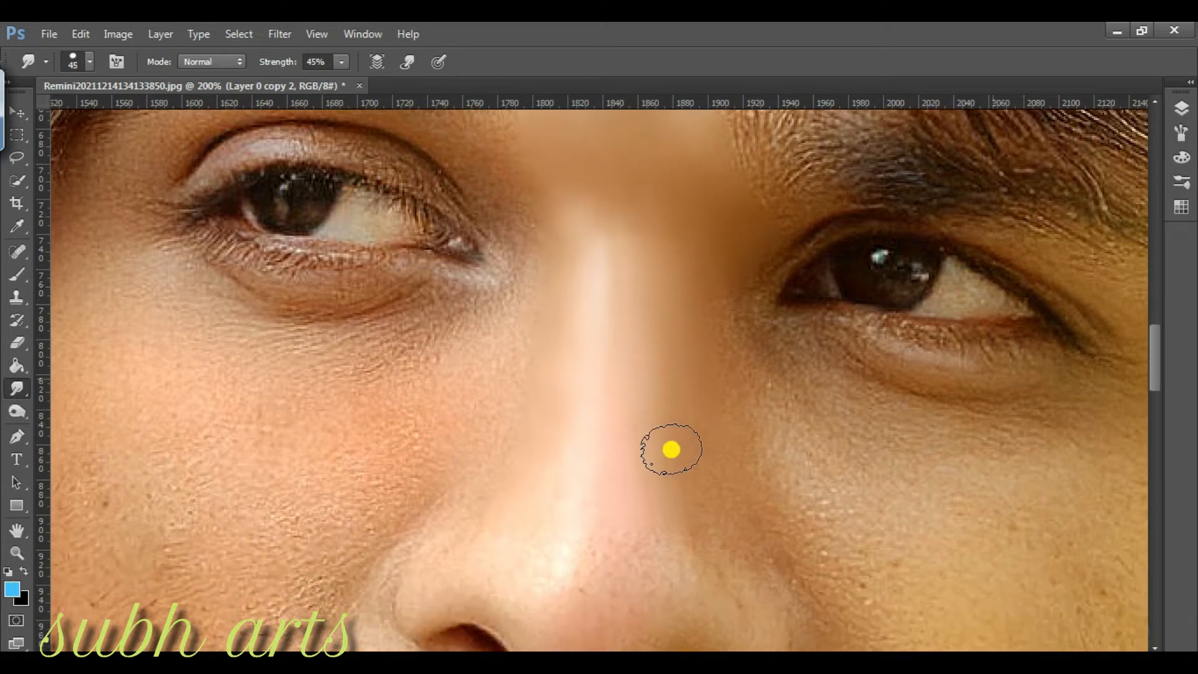
key(bracketleft)
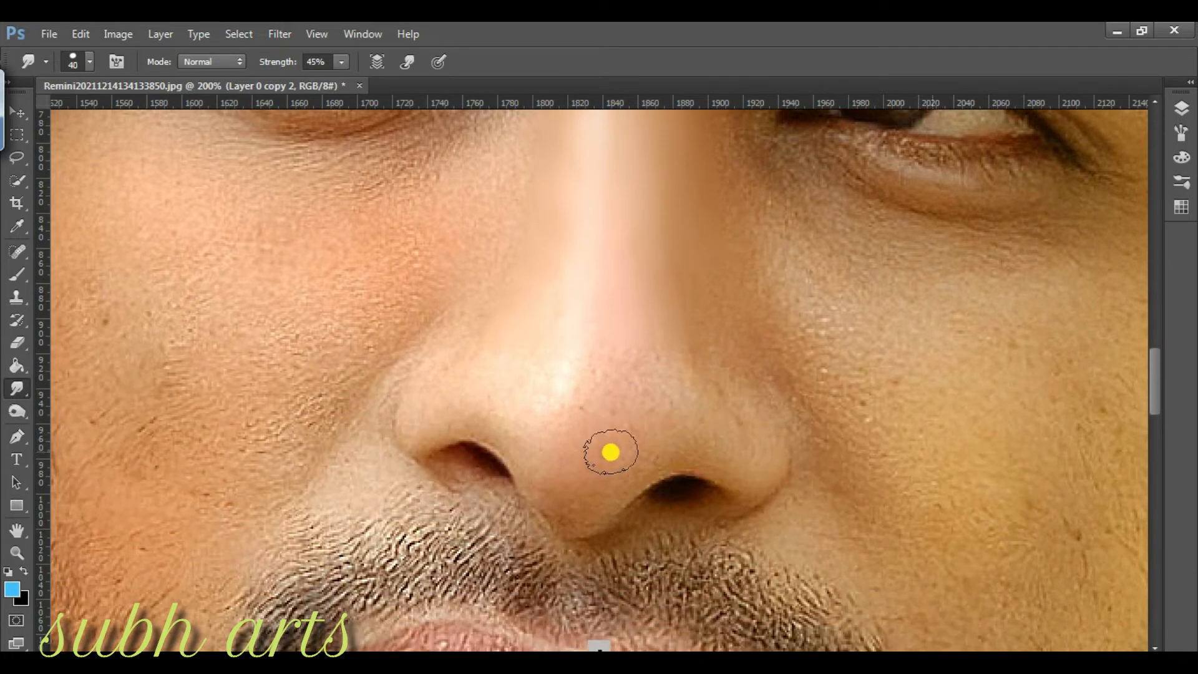
mouse_move(711, 443)
mouse_down()
mouse_move(752, 471)
mouse_move(721, 430)
mouse_move(705, 435)
mouse_move(668, 404)
mouse_move(699, 449)
mouse_up()
key(bracketleft)
key(bracketleft)
key(bracketleft)
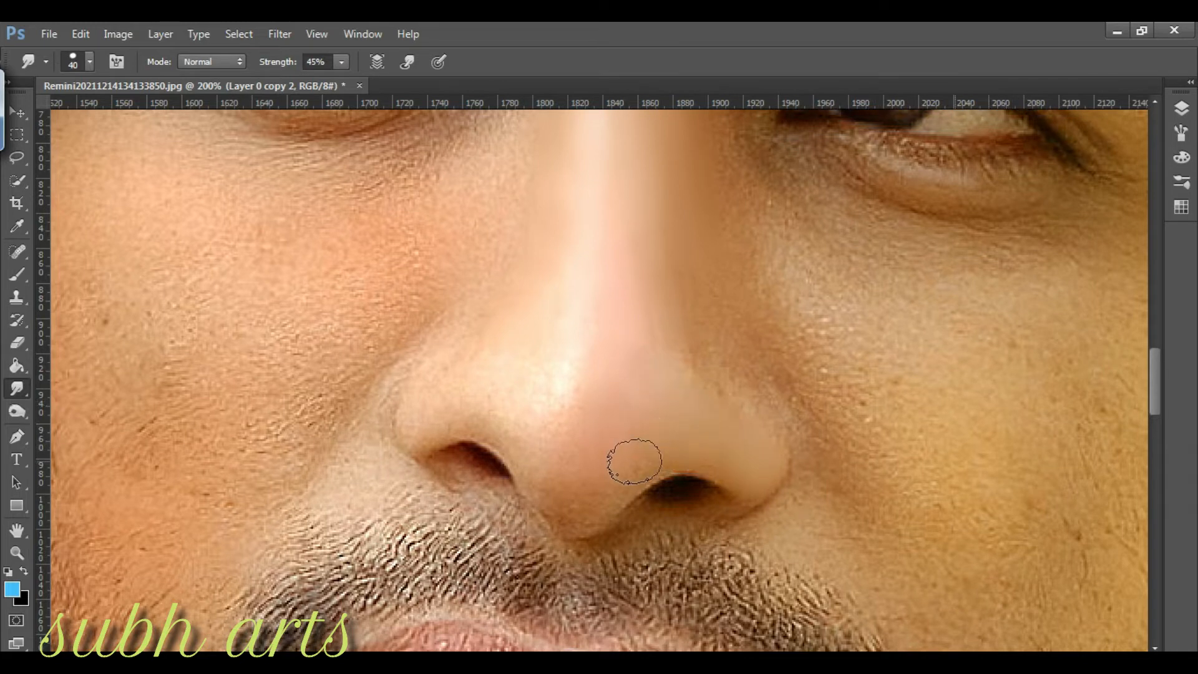
drag(582, 510, 574, 515)
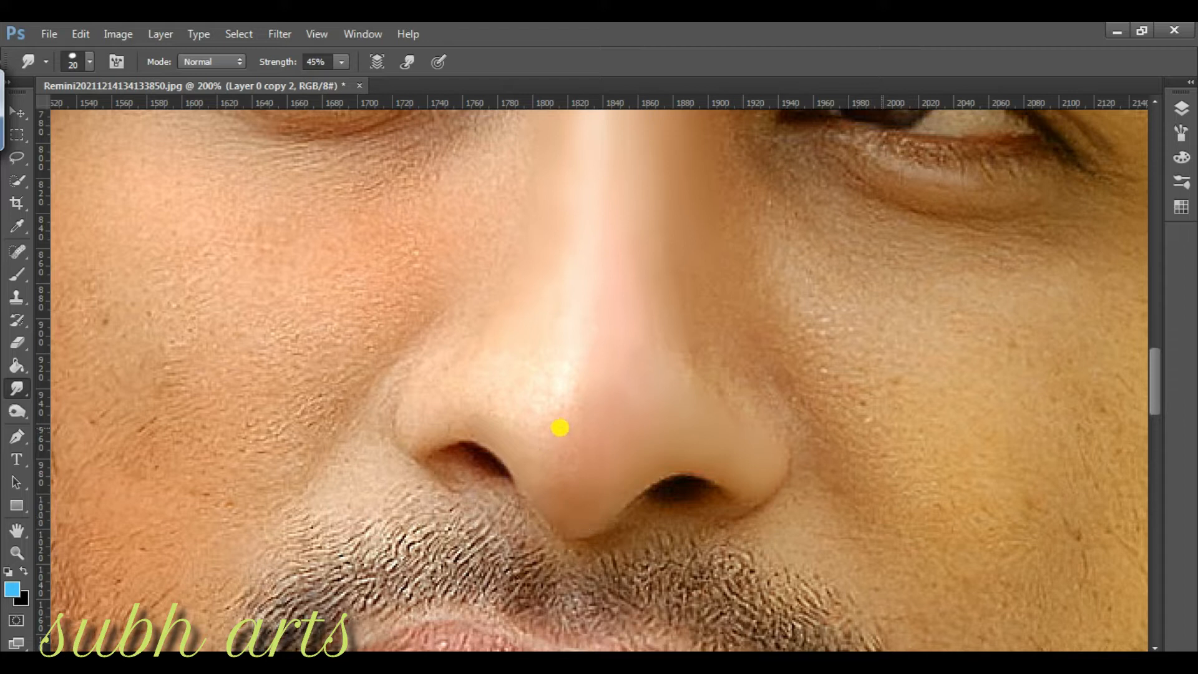
- Enlarge the Smudge brush and smooth the highlight and left wing of the nose
key(bracketright)
key(bracketright)
key(bracketright)
drag(574, 425, 566, 407)
mouse_move(497, 366)
mouse_down()
mouse_move(441, 390)
mouse_move(461, 357)
mouse_move(426, 409)
mouse_move(436, 421)
mouse_move(493, 424)
mouse_up()
- Smudge the narrow skin area beneath the nostrils with a 15 px brush
key(bracketleft)
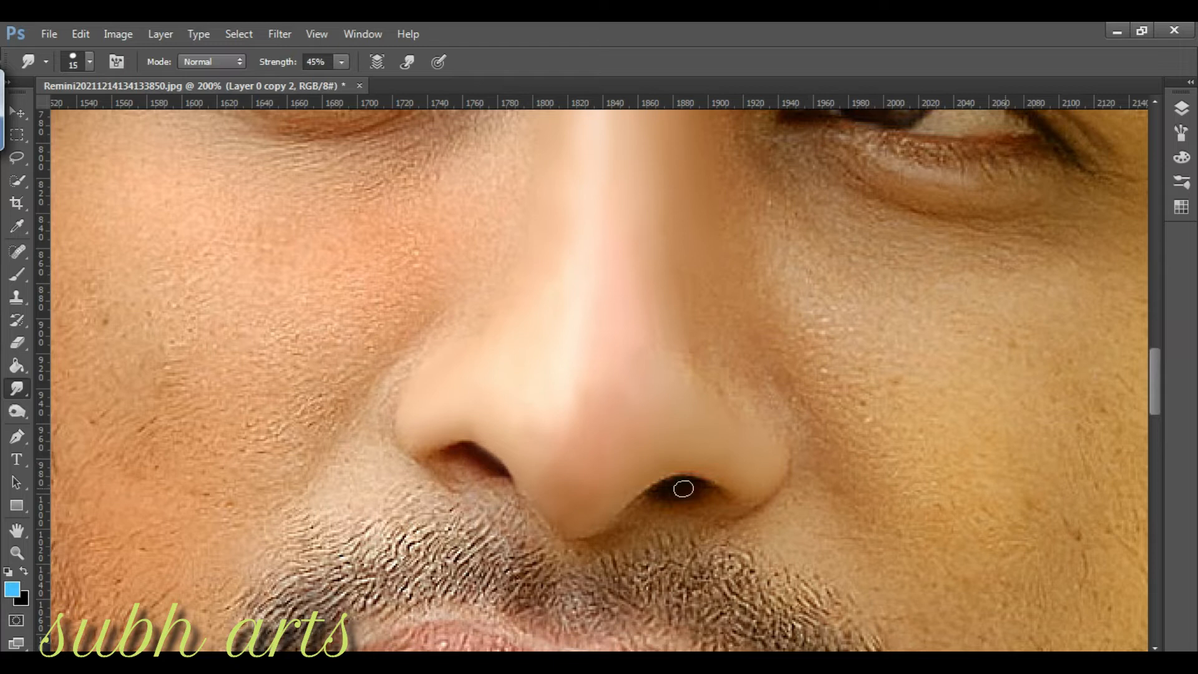
drag(702, 516, 692, 514)
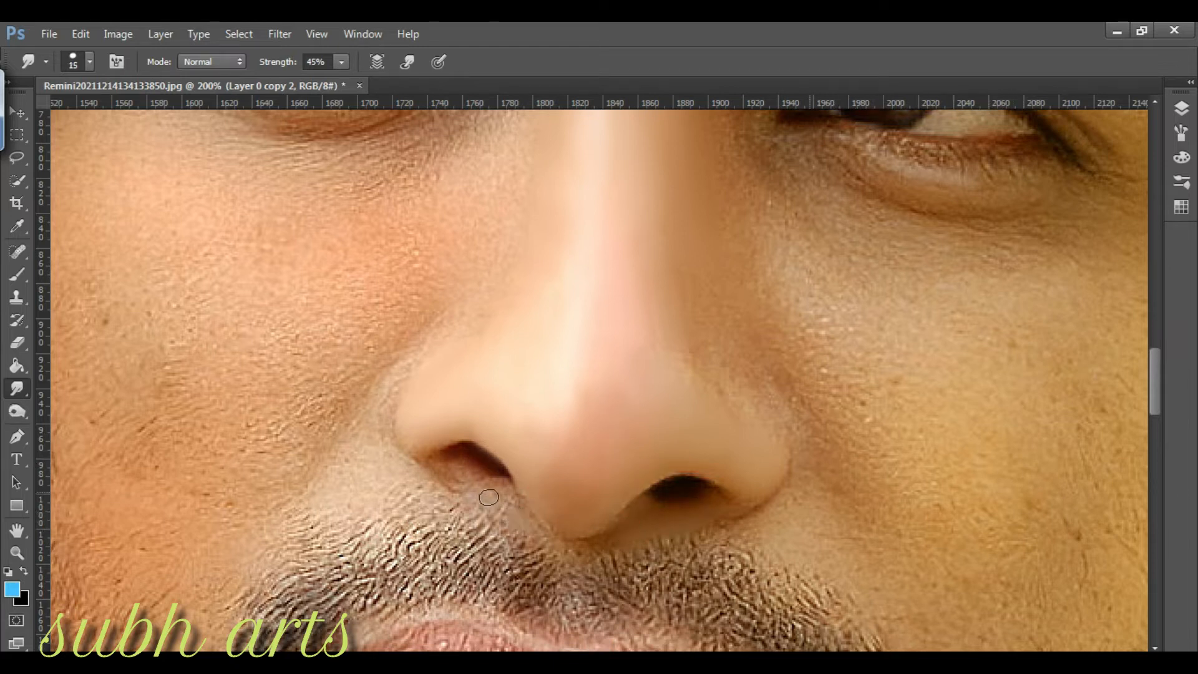
key(bracketleft)
- Enlarge the Smudge brush to 35 px and blend the tip and left side of the nose
key(bracketright)
key(bracketright)
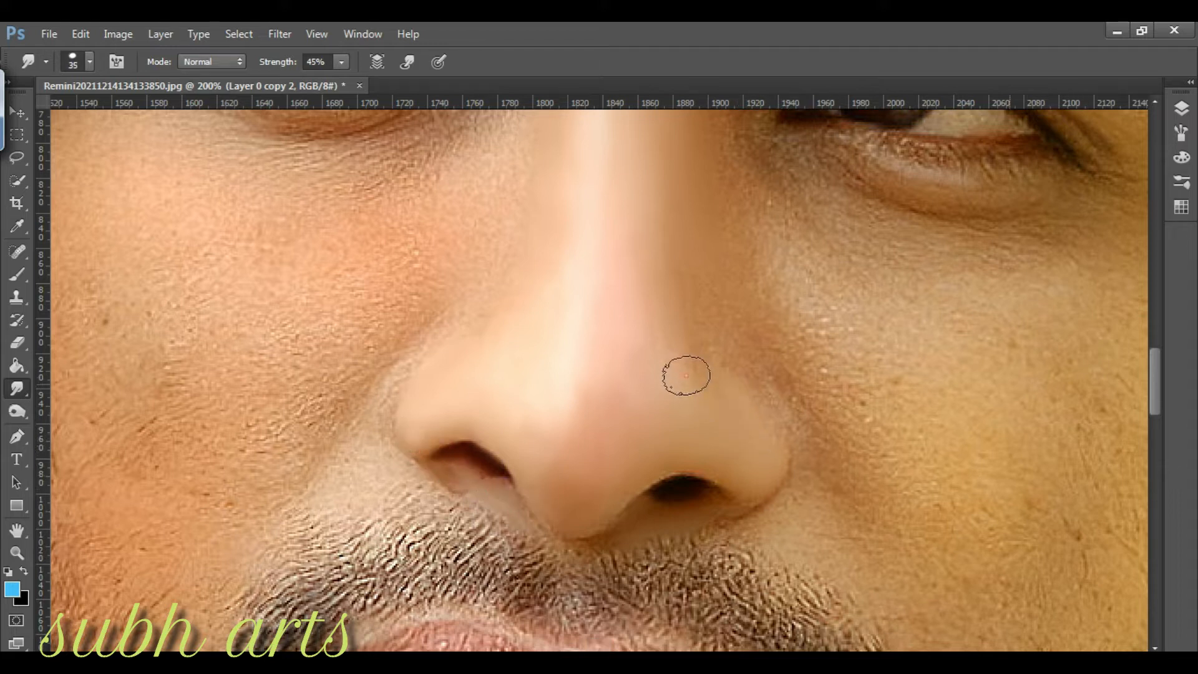
drag(589, 375, 550, 473)
scroll(438, 444, up, 1)
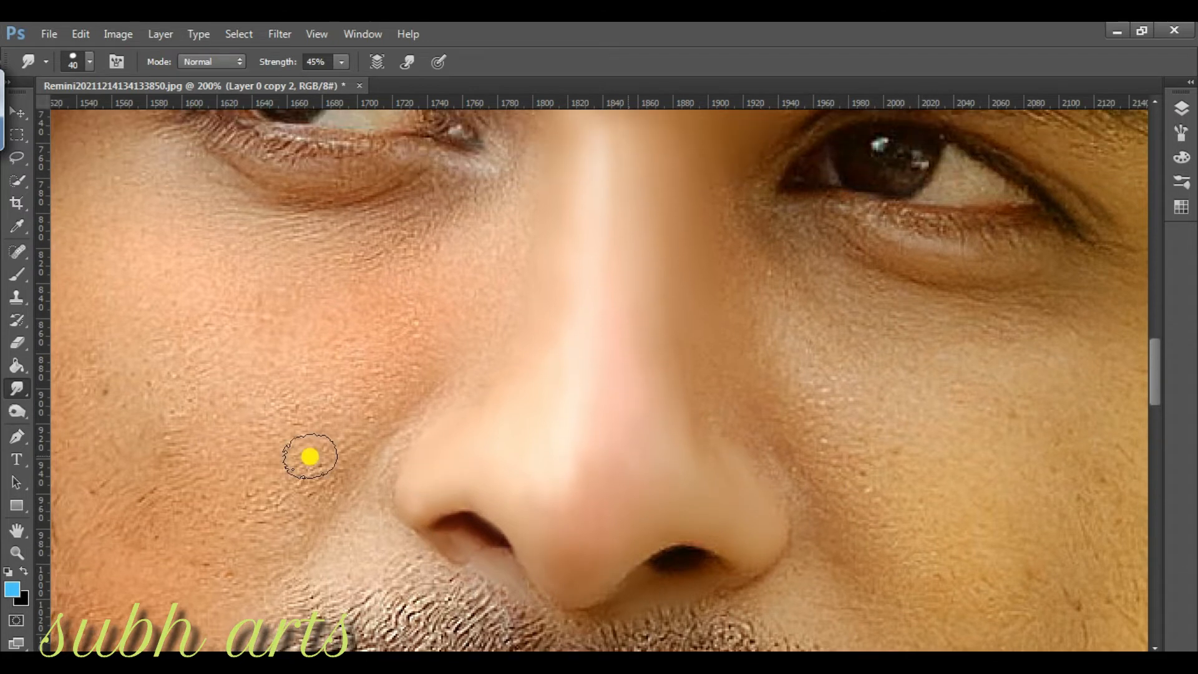
- Start a pen path at the inner corner of the image-left eye and trace it down beside the nose to the mustache
click(17, 553)
right_click(261, 511)
click(362, 609)
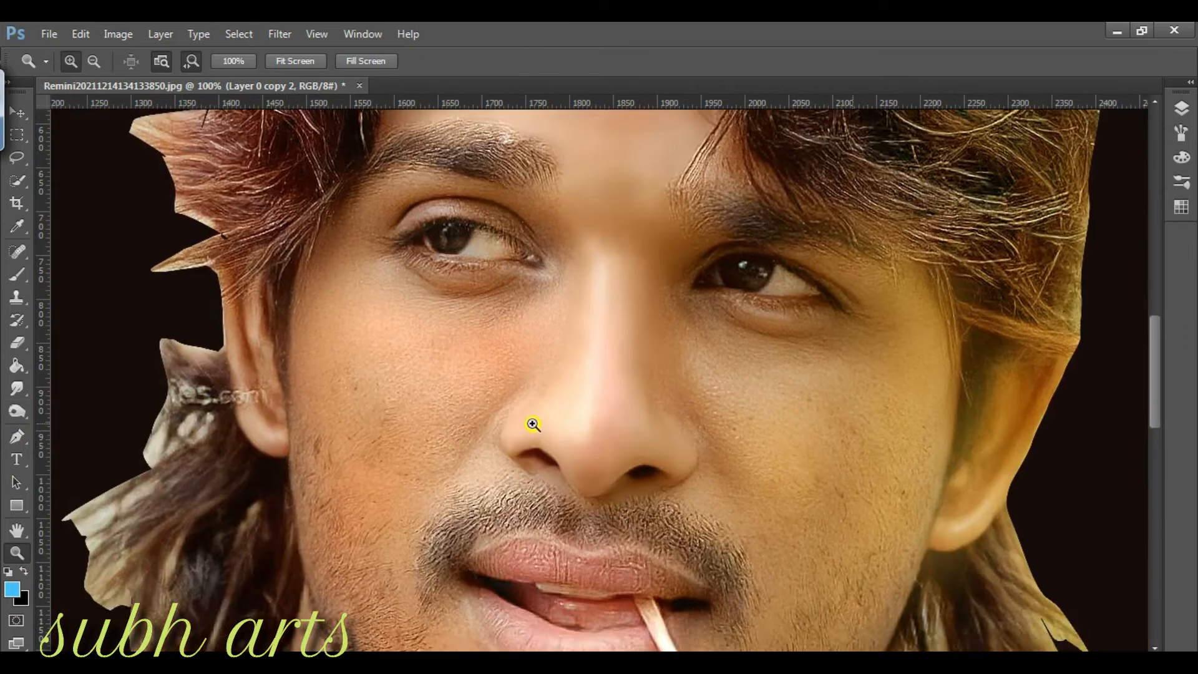
click(534, 422)
click(17, 436)
scroll(558, 318, down, 2)
scroll(571, 297, up, 3)
click(610, 179)
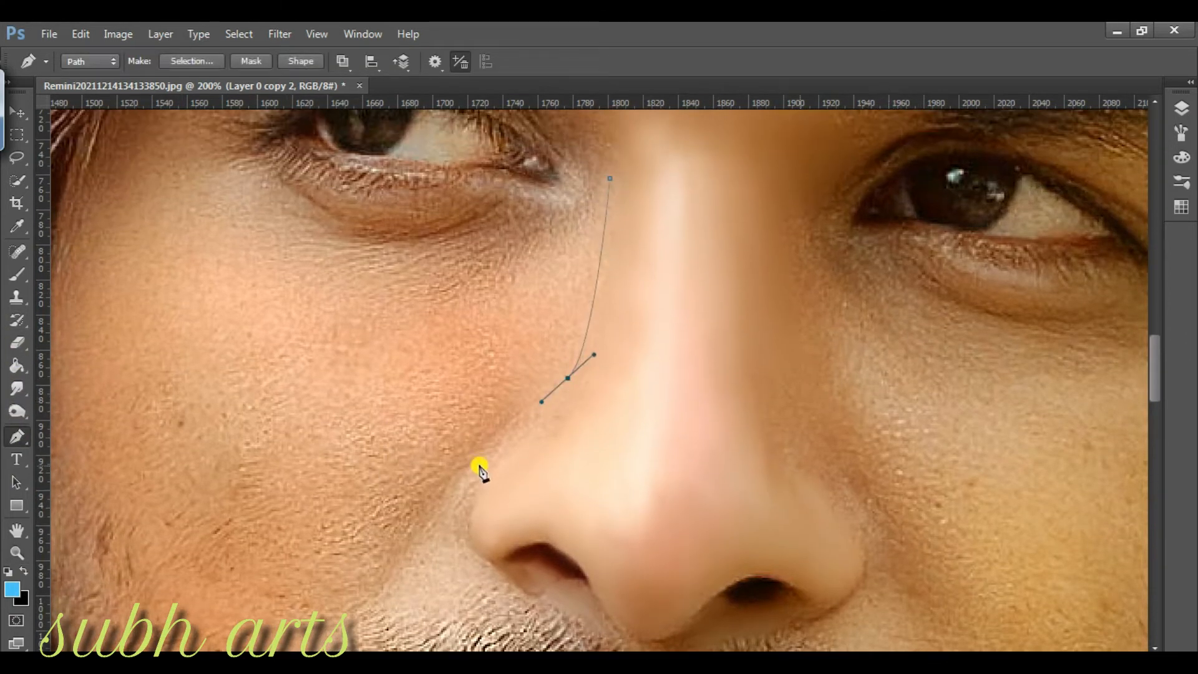
scroll(480, 472, down, 1)
drag(376, 549, 362, 626)
scroll(367, 599, down, 2)
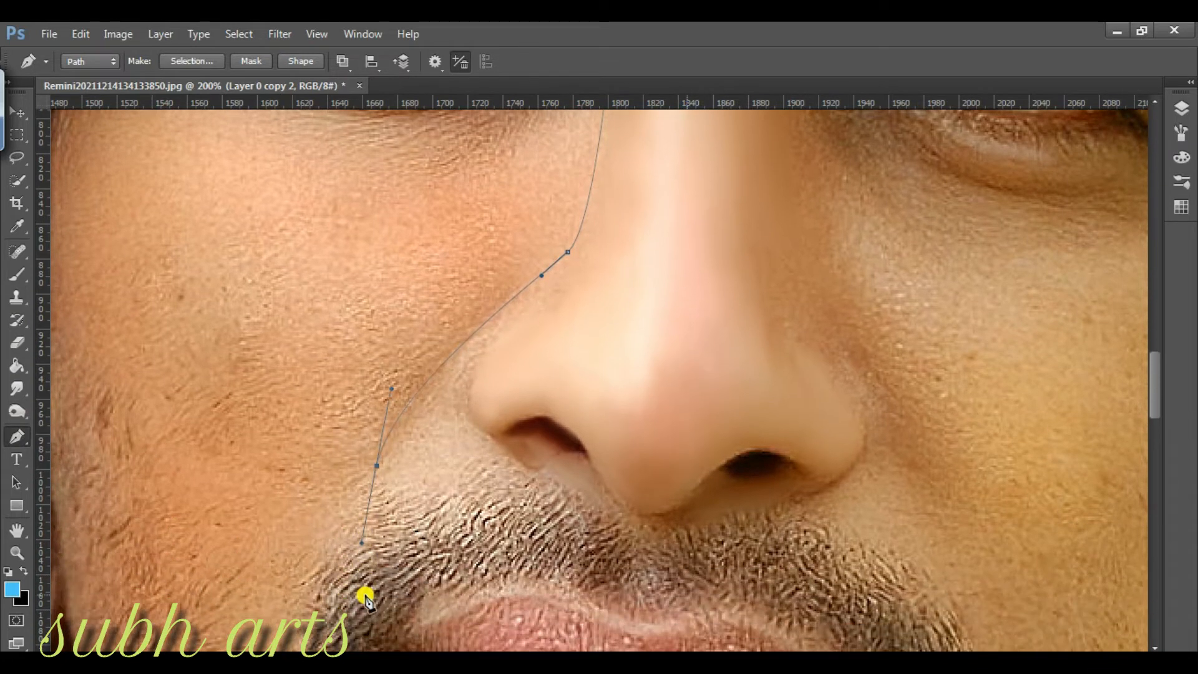
scroll(356, 595, down, 1)
scroll(320, 523, down, 1)
- Continue the pen path around the image-left cheek's outer edge and beneath the eye, closing it beside the nose bridge
drag(231, 564, 199, 563)
scroll(175, 437, up, 1)
drag(191, 518, 141, 463)
scroll(170, 424, up, 1)
drag(112, 406, 100, 381)
drag(84, 334, 75, 281)
scroll(75, 312, up, 2)
drag(77, 237, 80, 207)
drag(87, 193, 130, 149)
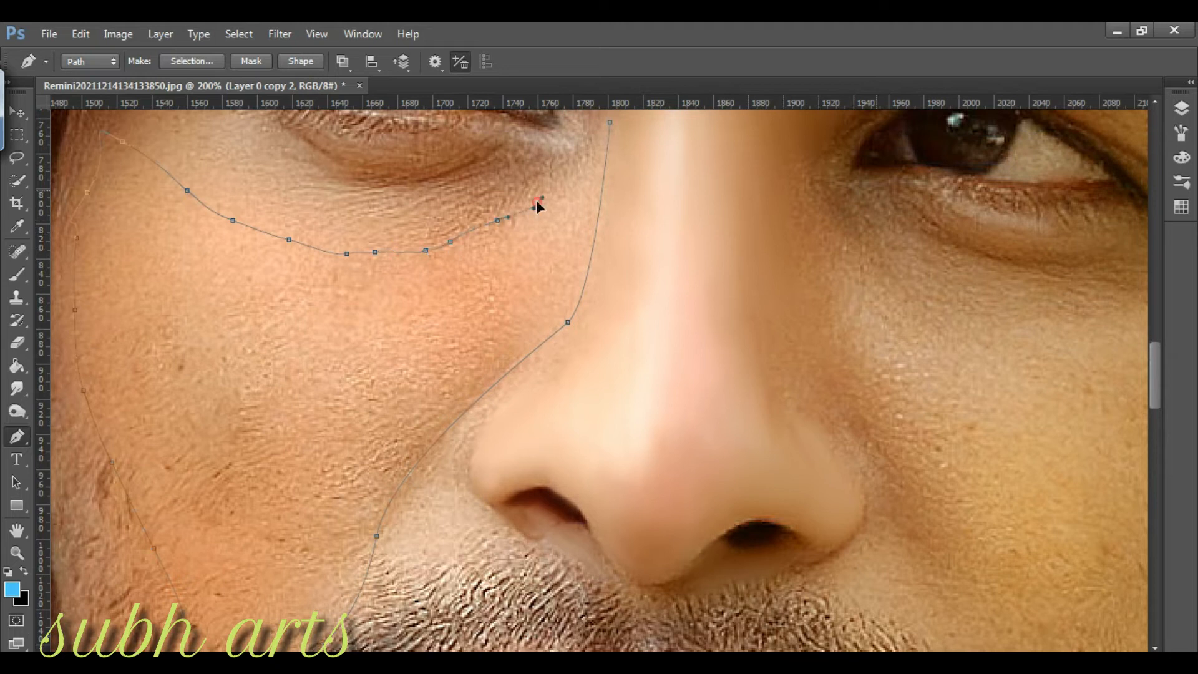
drag(565, 182, 570, 180)
click(583, 165)
- Convert the closed path around the image-left cheek into a selection
scroll(597, 153, up, 1)
right_click(406, 374)
click(494, 344)
key(Return)
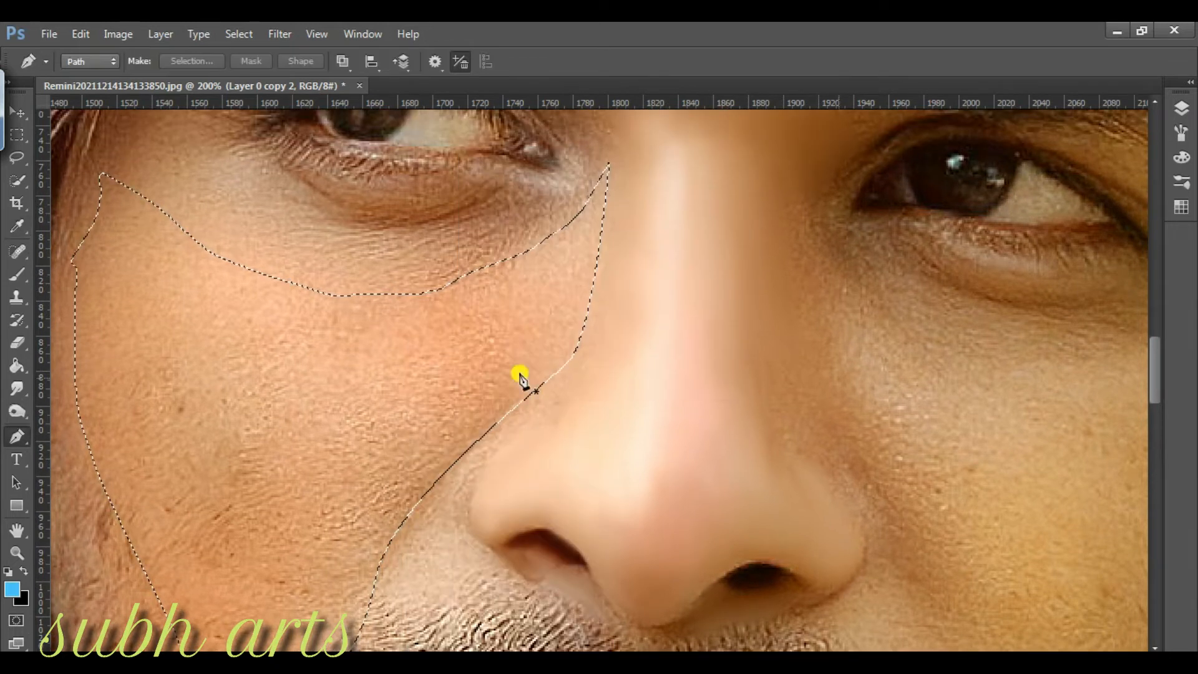
- Activate the Smudge tool with the 65 px preset brush tip and reduce its size slightly
click(17, 411)
right_click(269, 387)
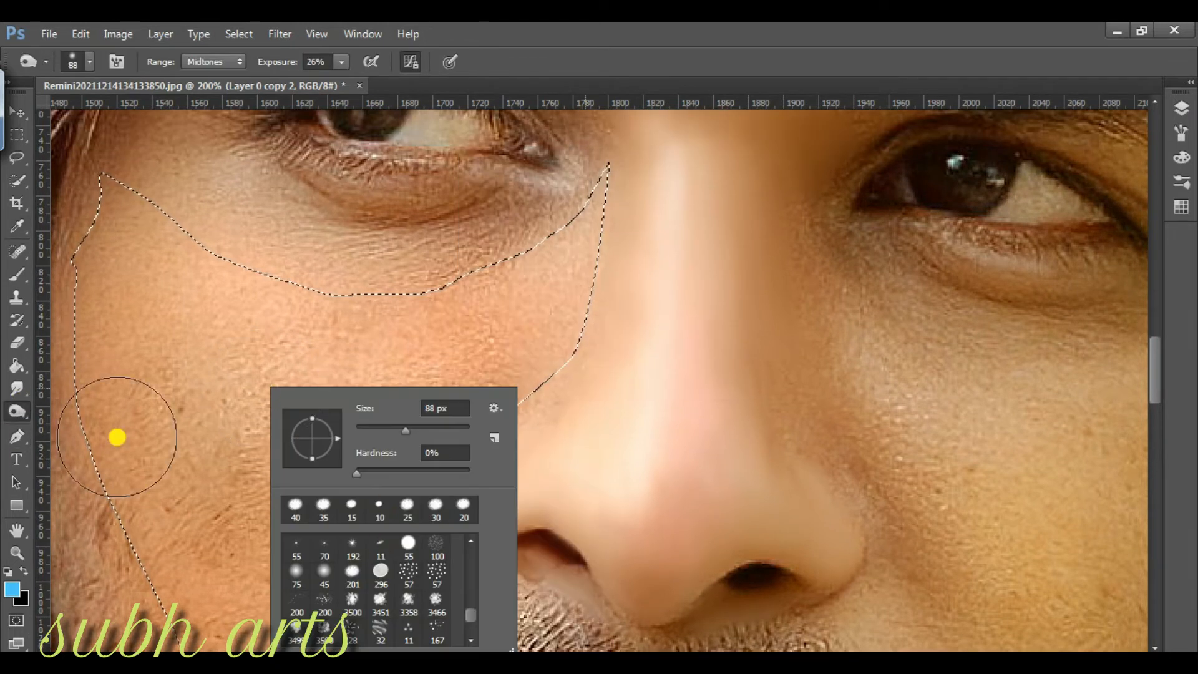
click(17, 389)
right_click(362, 399)
scroll(472, 573, up, 2)
scroll(473, 575, up, 2)
click(494, 577)
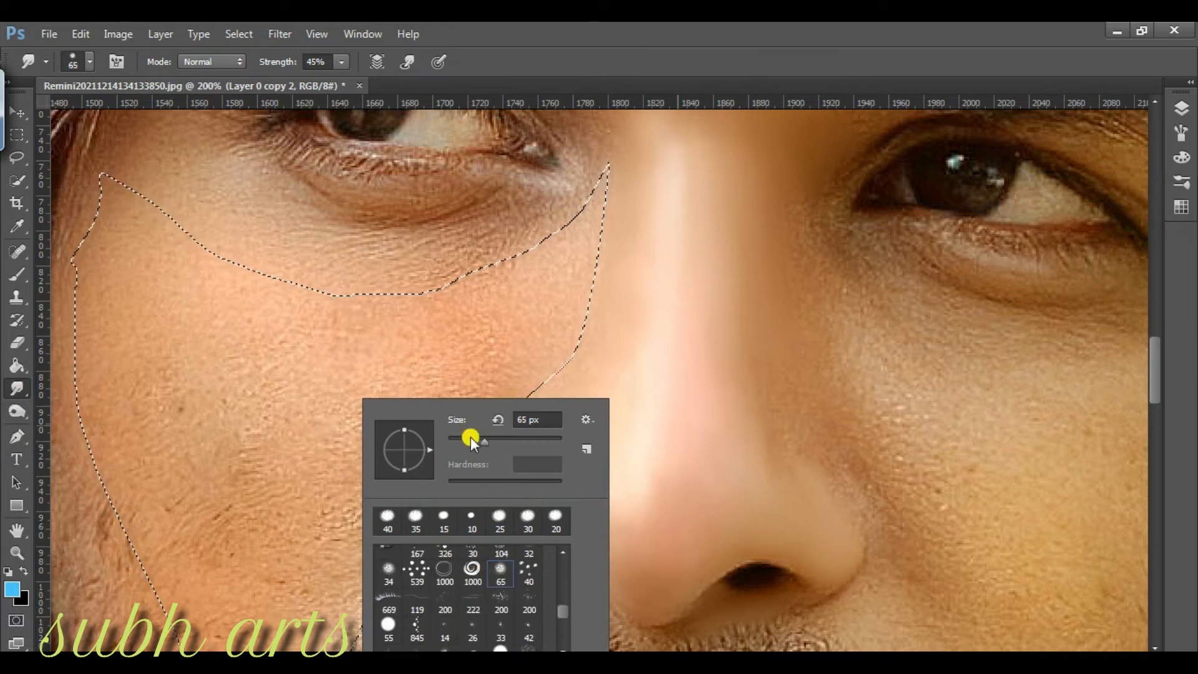
drag(471, 440, 476, 440)
key(Return)
- Smudge the skin texture smooth throughout the selected image-left cheek, varying the brush size and finishing at 40 px
key(bracketleft)
key(bracketleft)
key(bracketleft)
mouse_move(416, 387)
mouse_down()
mouse_move(387, 400)
mouse_move(443, 378)
mouse_move(585, 209)
mouse_move(534, 339)
mouse_move(569, 295)
mouse_move(491, 363)
mouse_move(522, 358)
mouse_move(480, 295)
mouse_move(445, 351)
mouse_move(552, 336)
mouse_move(500, 374)
mouse_move(462, 433)
mouse_move(501, 418)
mouse_move(406, 504)
mouse_move(418, 476)
mouse_move(491, 414)
mouse_move(361, 462)
mouse_up()
key(bracketleft)
key(bracketright)
key(bracketright)
mouse_move(198, 538)
mouse_down()
mouse_move(136, 500)
mouse_move(109, 289)
mouse_move(129, 362)
mouse_move(181, 444)
mouse_move(214, 535)
mouse_move(283, 582)
mouse_move(216, 601)
mouse_move(152, 489)
mouse_move(315, 476)
mouse_move(417, 433)
mouse_move(374, 310)
mouse_move(287, 306)
mouse_move(331, 391)
mouse_move(312, 372)
mouse_move(265, 390)
mouse_move(216, 355)
mouse_move(201, 387)
mouse_move(209, 399)
mouse_up()
key(bracketright)
key(bracketright)
key(bracketright)
key(bracketleft)
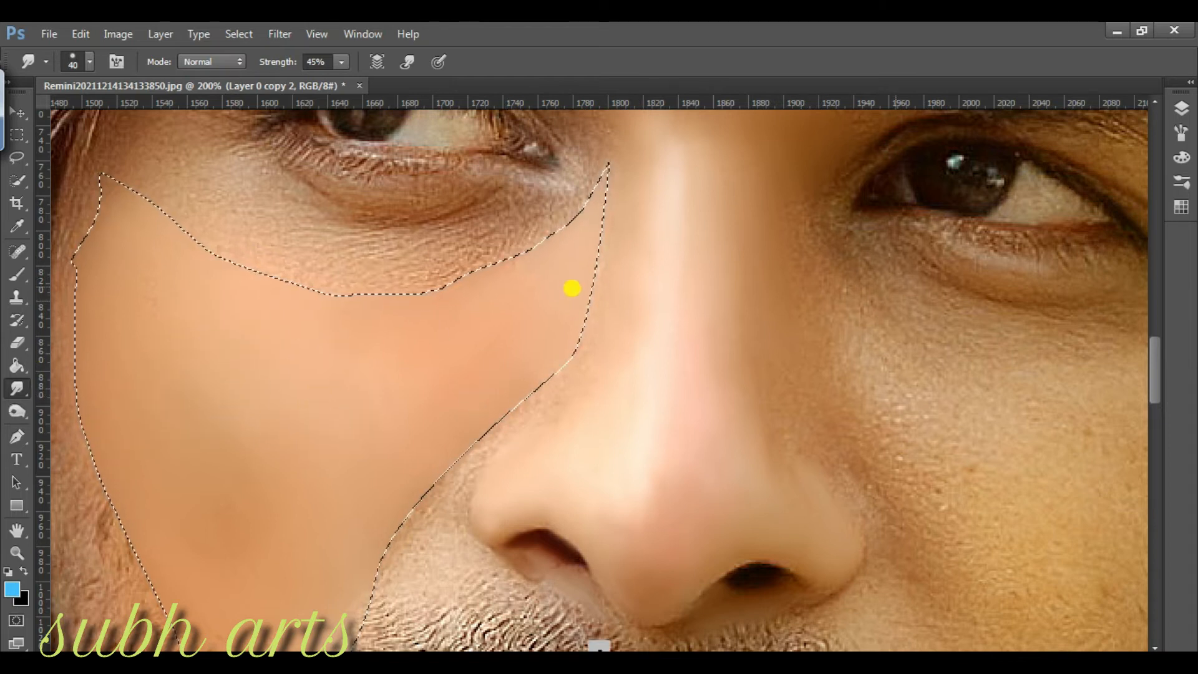
scroll(296, 510, down, 3)
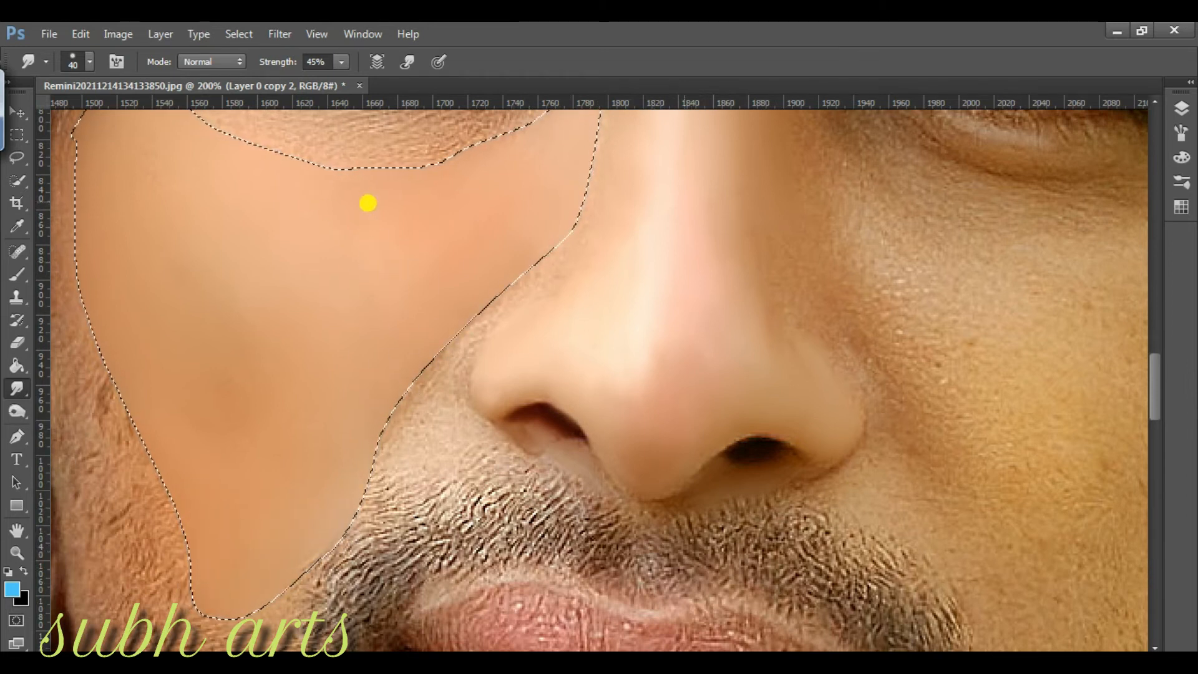
- Invert the selection and smooth the skin between the image-left cheek and the nose with 25 px and 20 px Smudge brushes
click(235, 36)
click(312, 104)
key([)
key([)
key([)
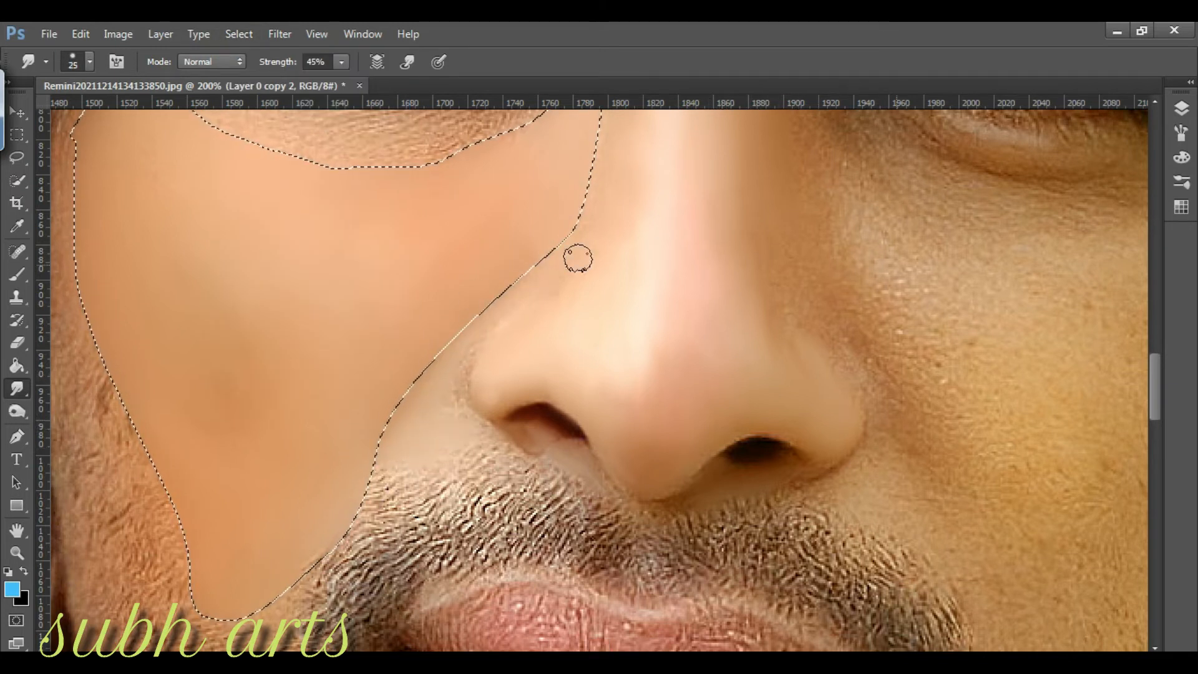
key(bracketleft)
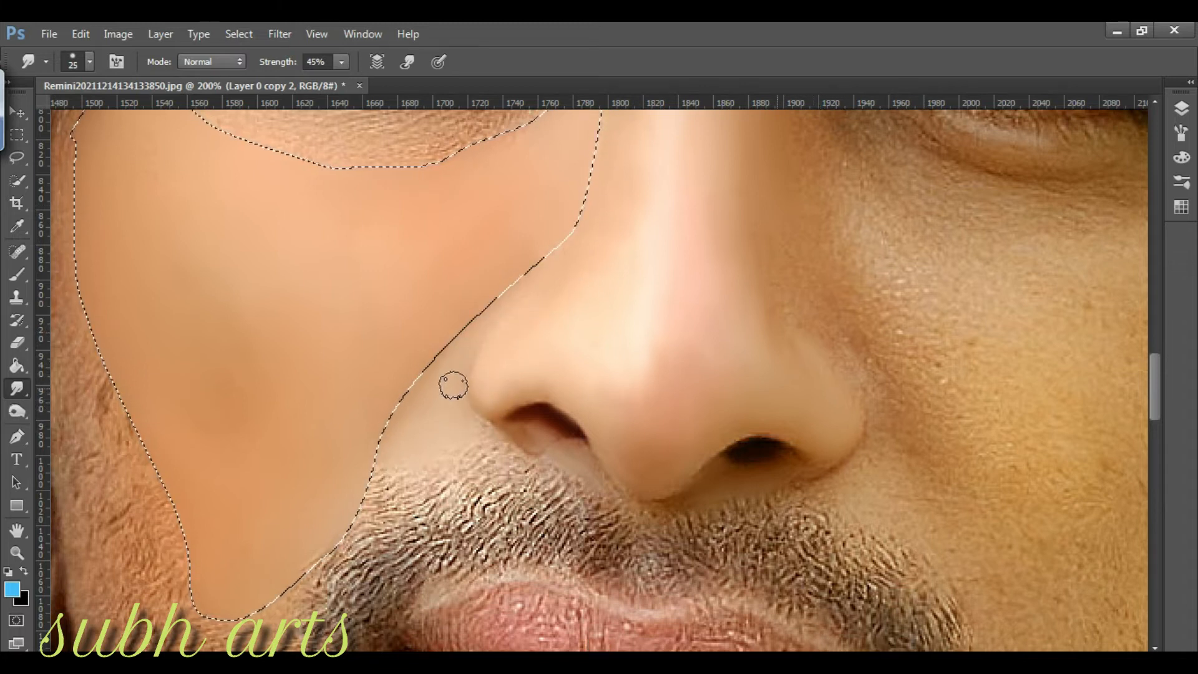
key(bracketleft)
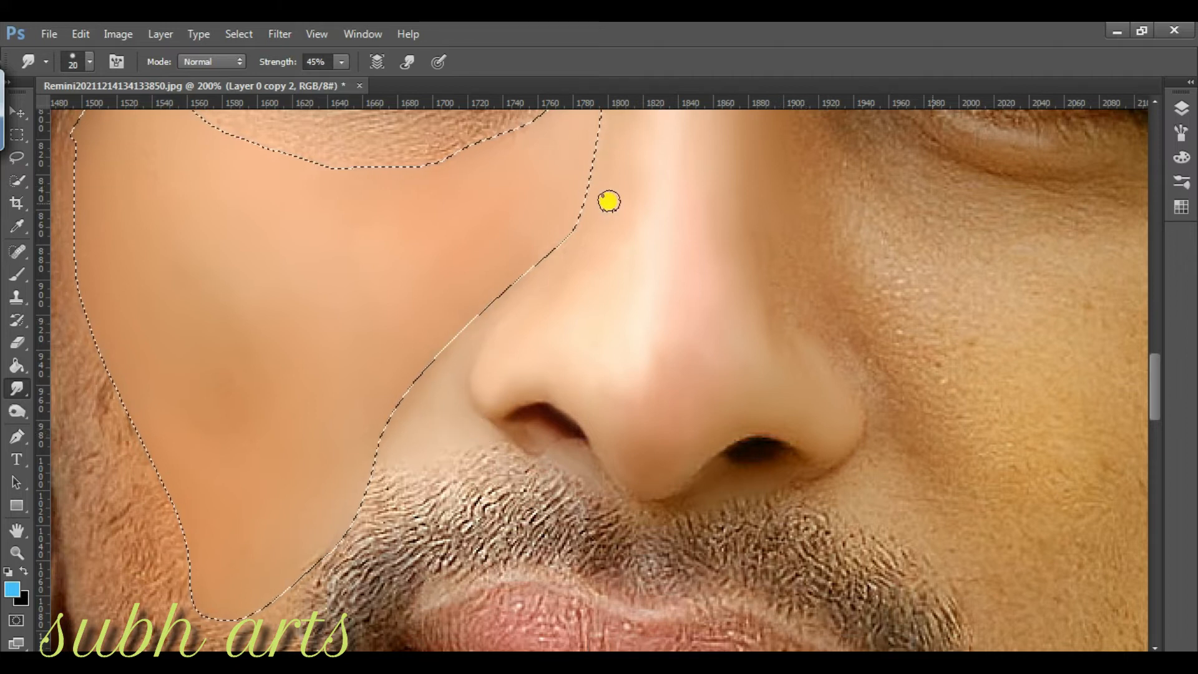
- Deselect and blend the former selection edge along the image-left cheek and nose with 20 px and 25 px Smudge brushes
click(239, 34)
click(257, 70)
scroll(456, 341, up, 2)
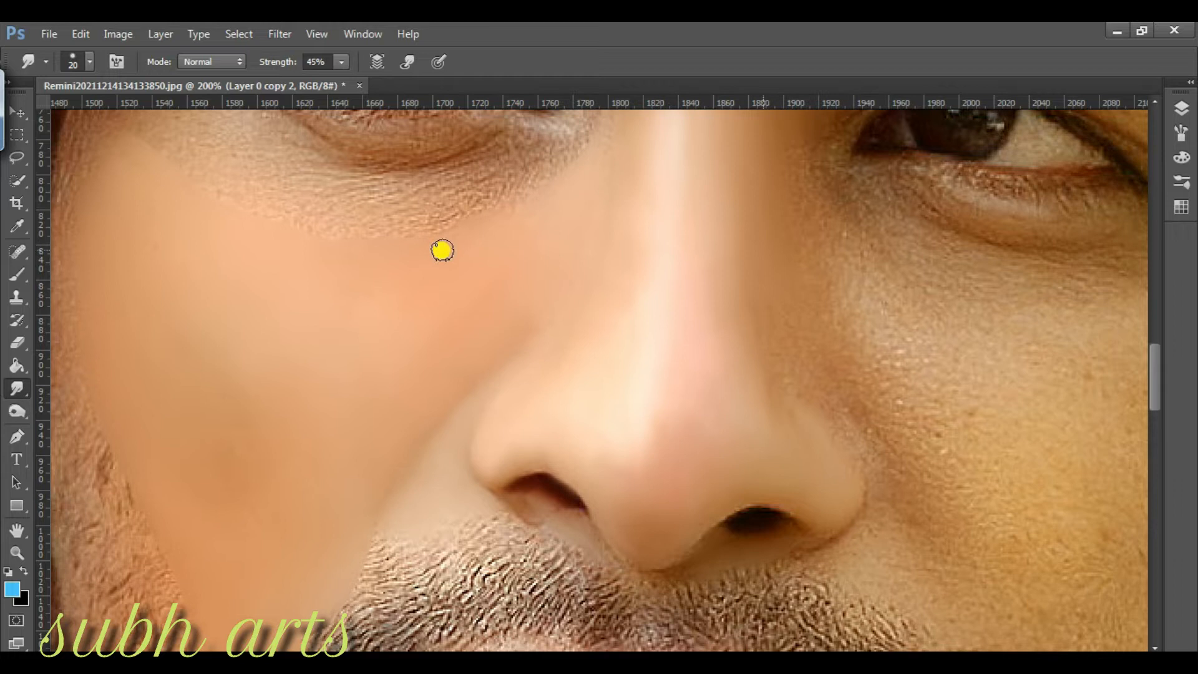
scroll(442, 250, up, 3)
key(bracketright)
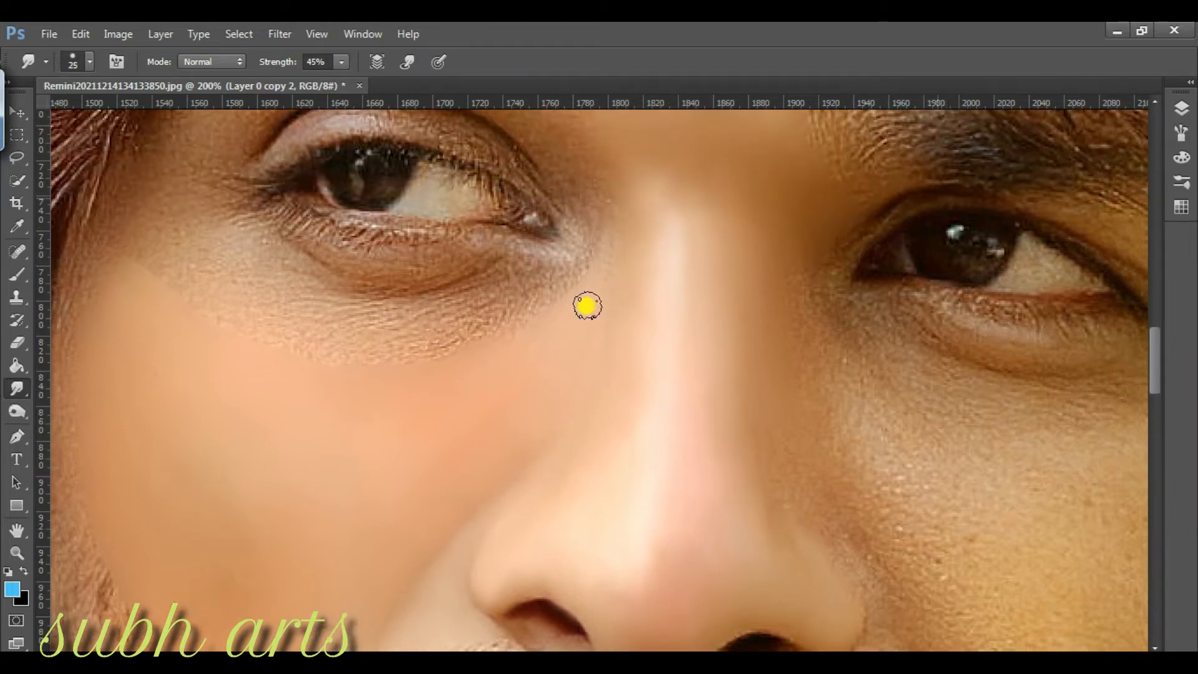
- Enlarge the Smudge brush and smooth the wrinkled skin beneath the image-left eye, finishing at 40 px
scroll(526, 190, up, 3)
key(bracketright)
key(bracketright)
key(bracketright)
key(bracketright)
key(bracketright)
mouse_move(167, 382)
mouse_down()
mouse_move(143, 371)
mouse_move(156, 292)
mouse_move(98, 370)
mouse_move(149, 371)
mouse_move(138, 348)
mouse_up()
mouse_move(213, 442)
mouse_down()
mouse_move(187, 422)
mouse_move(273, 452)
mouse_up()
key(bracketleft)
mouse_move(346, 442)
mouse_down()
mouse_move(291, 412)
mouse_move(345, 474)
mouse_up()
key(bracketleft)
mouse_move(444, 449)
mouse_down()
mouse_move(410, 479)
mouse_move(446, 438)
mouse_up()
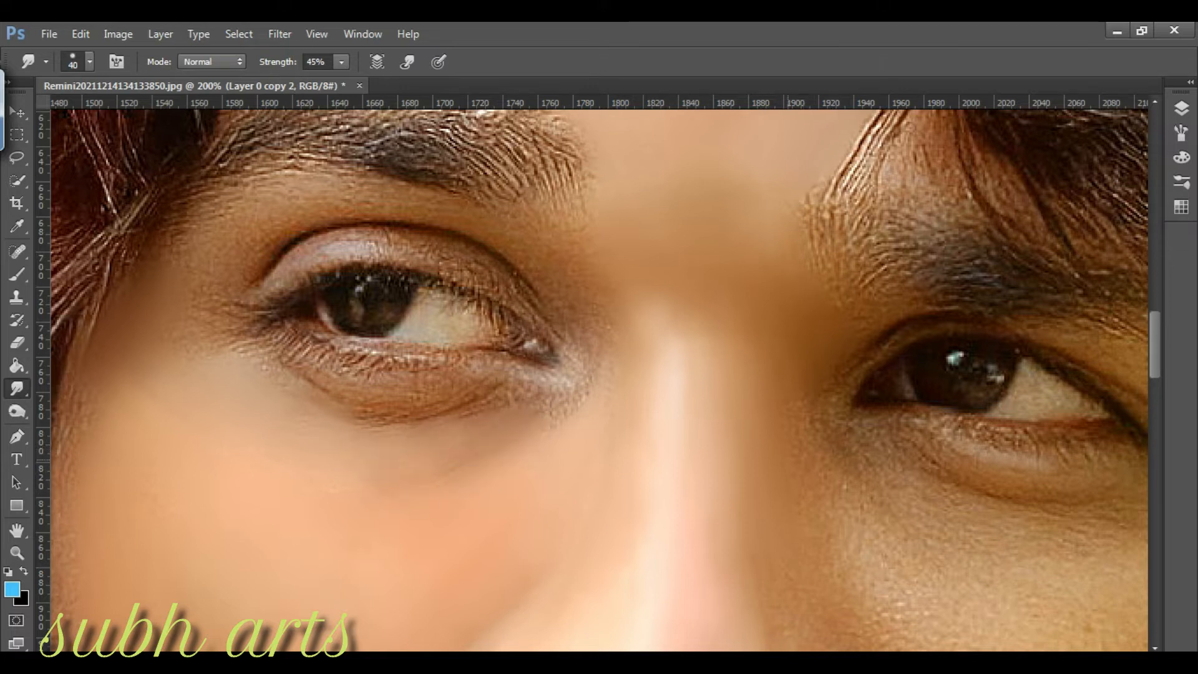
- Smudge the outer edge of the image-left cheek and the skin around both corners of the eye
mouse_move(133, 407)
mouse_down()
mouse_move(74, 530)
mouse_move(59, 470)
mouse_move(61, 589)
mouse_up()
key(bracketleft)
drag(553, 404, 555, 410)
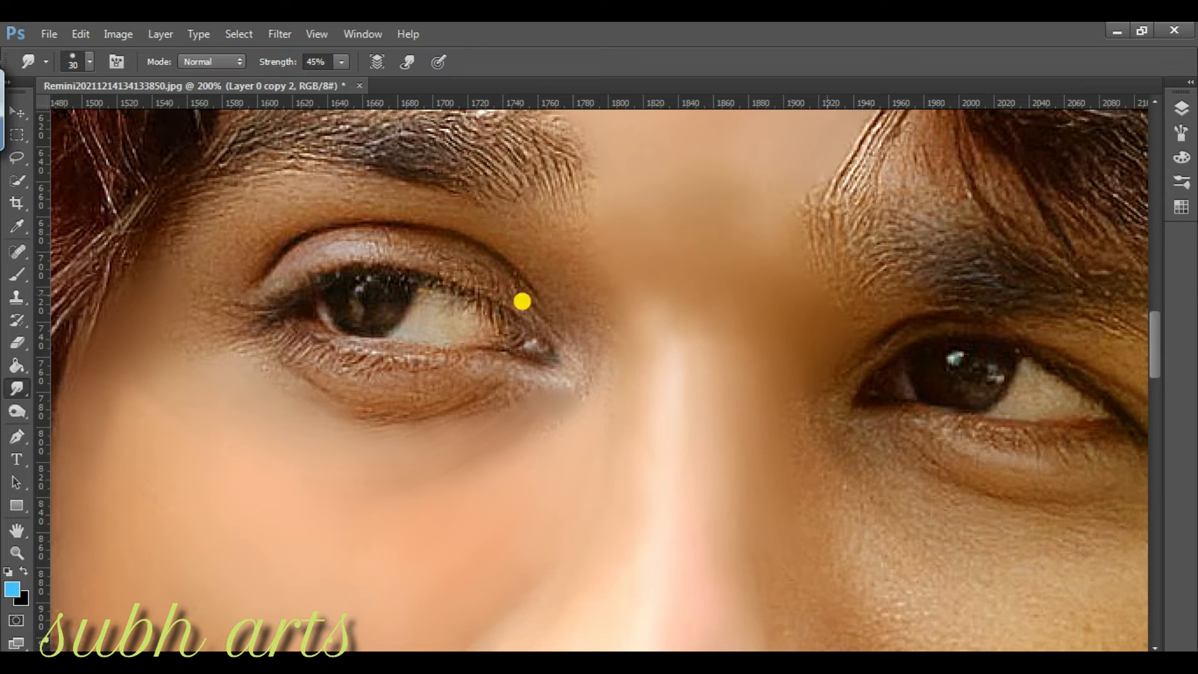
key(bracketright)
drag(192, 333, 181, 333)
- Smooth the skin between the image-left eyebrow and eyelid and around the inner eye corner, finishing with a 30 px brush
key(bracketleft)
mouse_move(362, 195)
mouse_down()
mouse_move(413, 203)
mouse_move(424, 178)
mouse_up()
key(bracketleft)
drag(568, 289, 578, 309)
key(bracketright)
drag(595, 381, 574, 289)
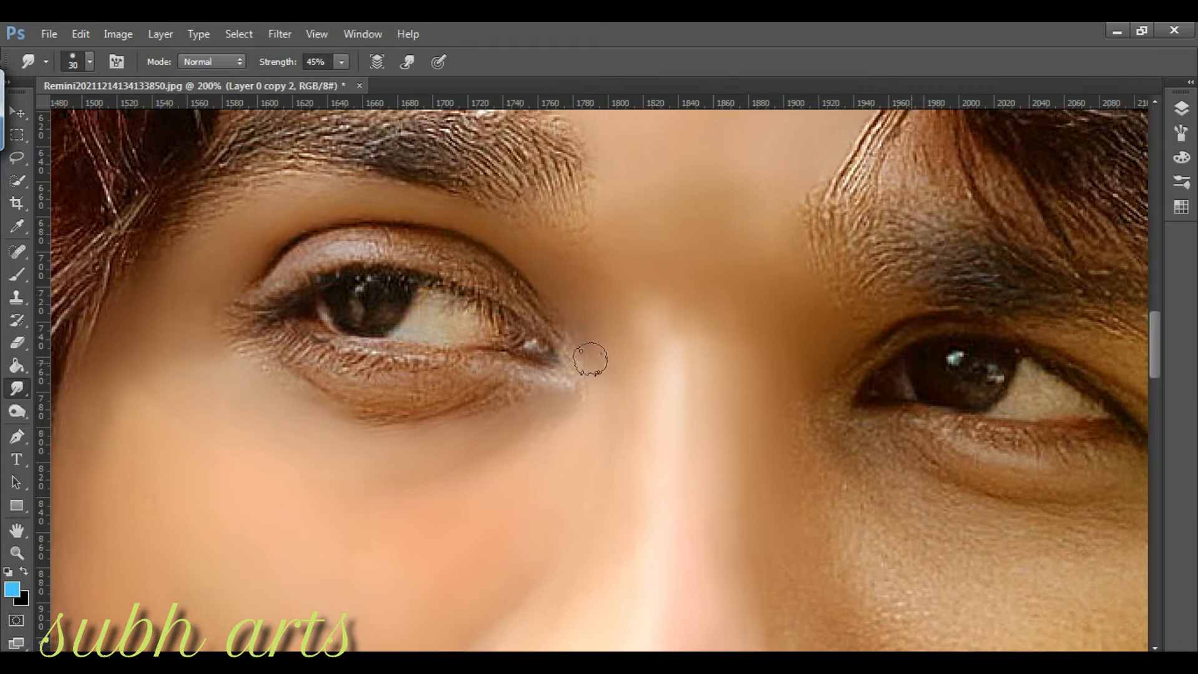
click(239, 356)
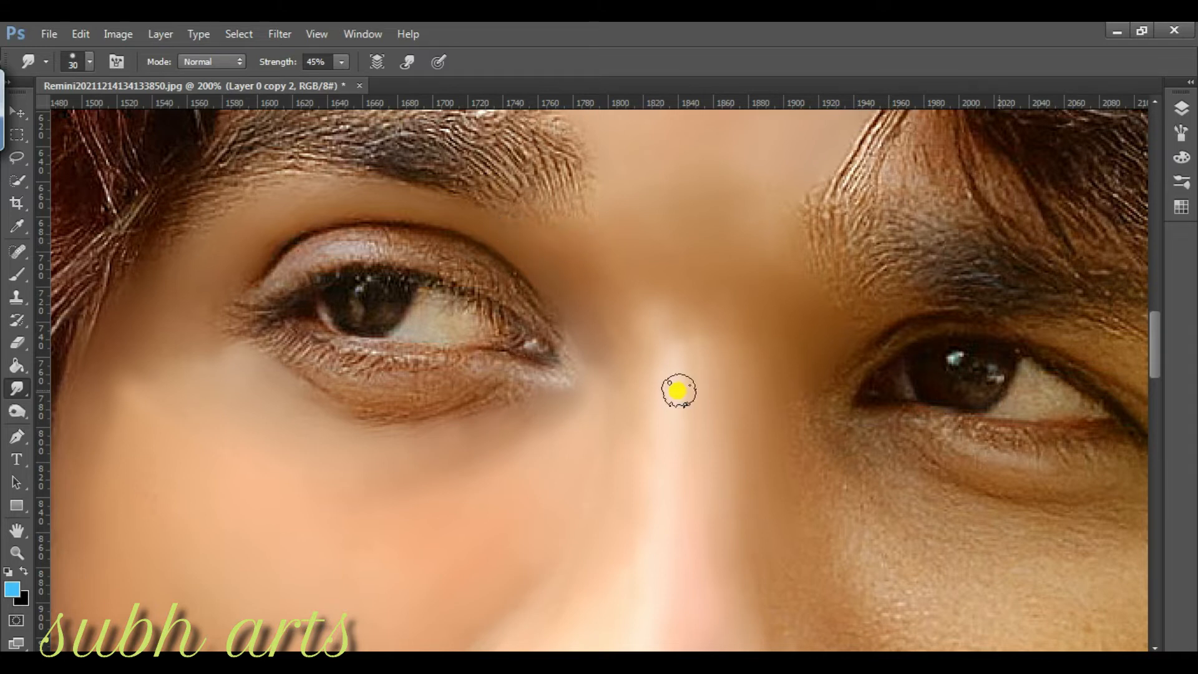
- View the whole face and toggle the visibility of Layer 0 copy 2 to compare it before and after smoothing
scroll(676, 387, down, 3)
click(17, 552)
right_click(439, 390)
click(499, 401)
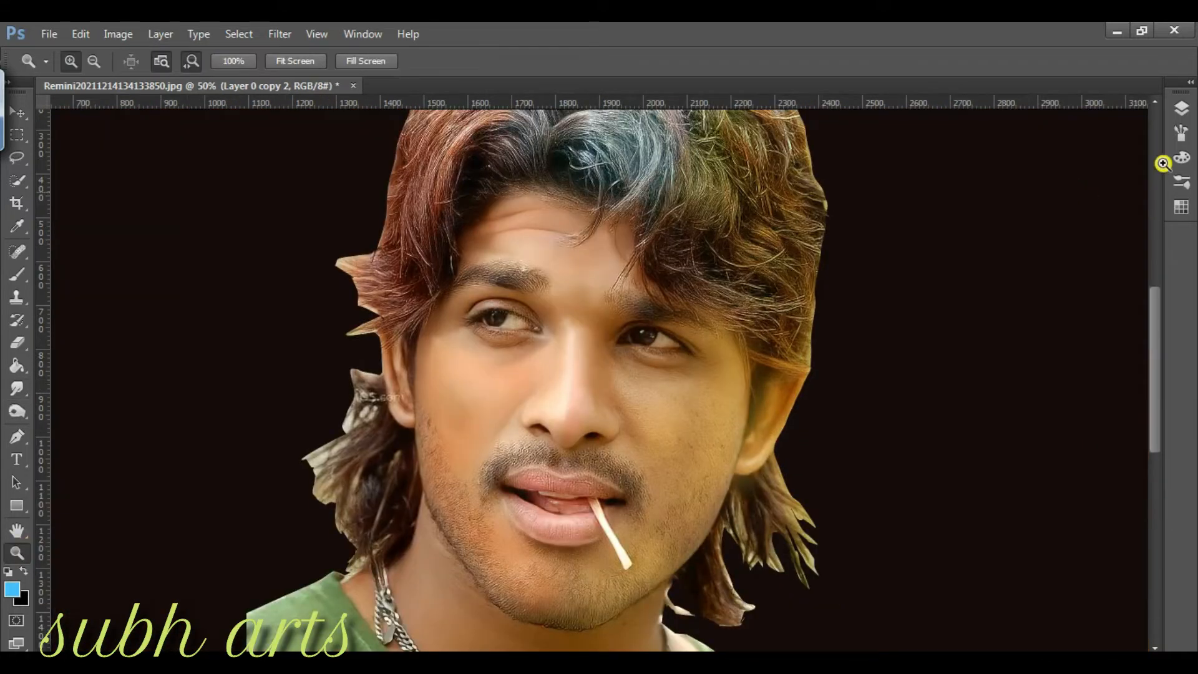
click(1181, 109)
click(965, 191)
click(966, 190)
- Start a pen path at the inner corner of the image-right eye and trace it beneath the eye to the hairline
scroll(717, 452, up, 3)
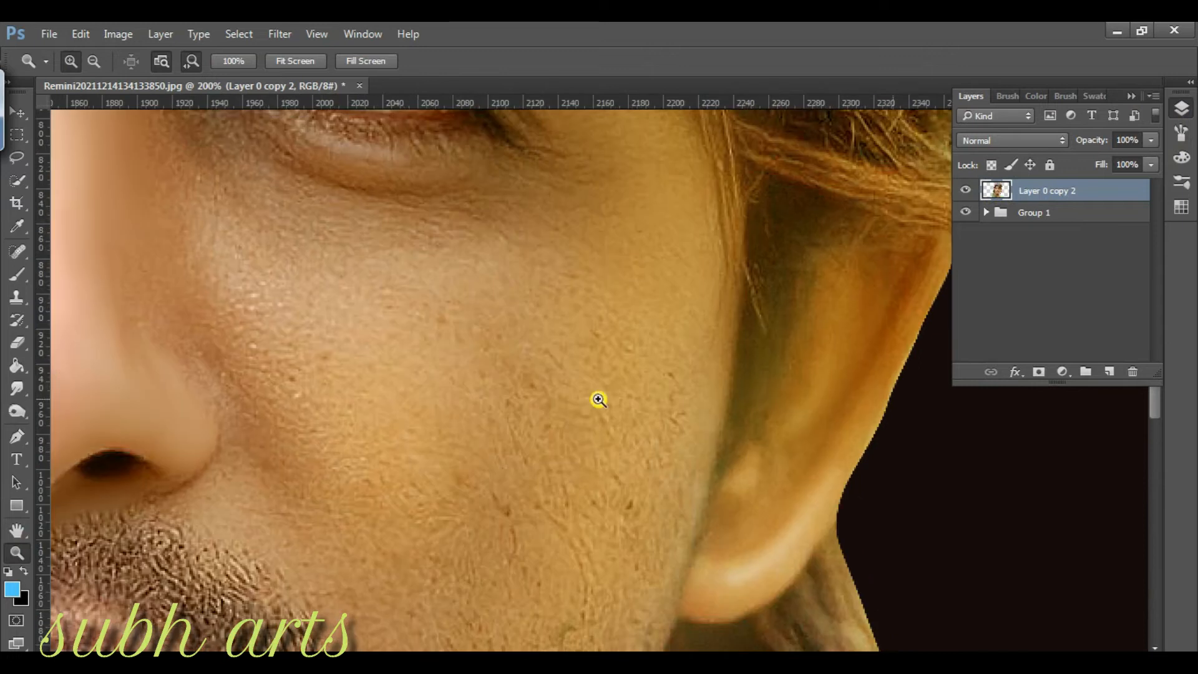
click(17, 436)
scroll(192, 304, up, 2)
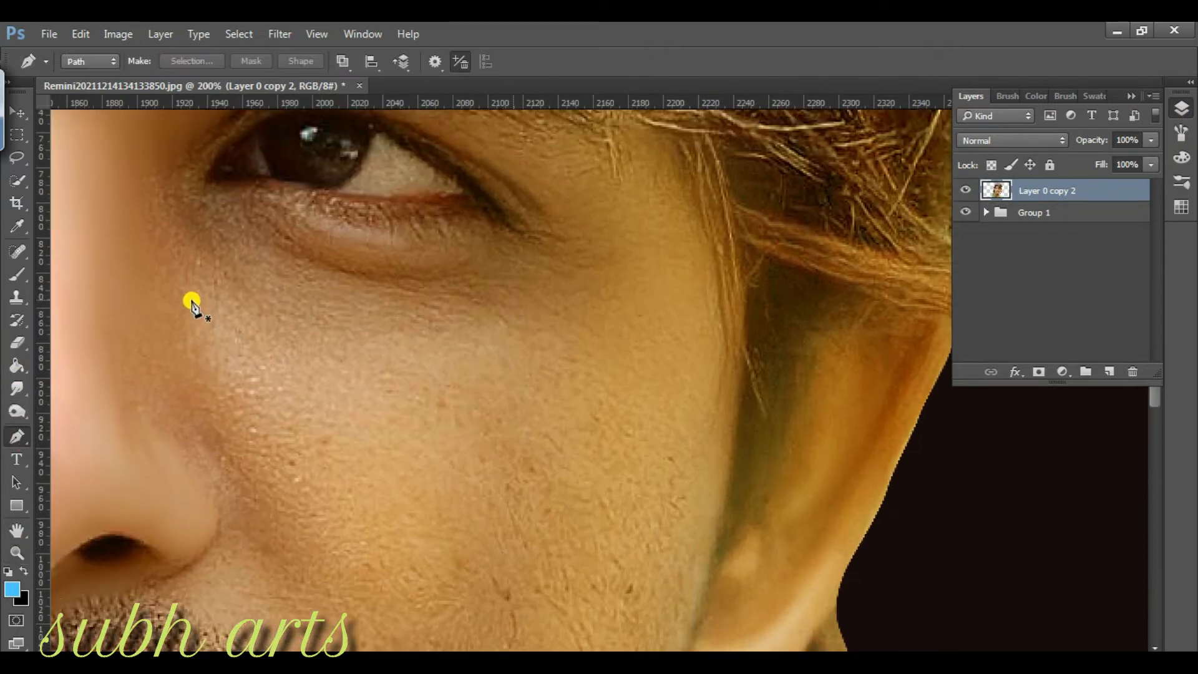
scroll(191, 304, up, 1)
click(168, 235)
click(199, 287)
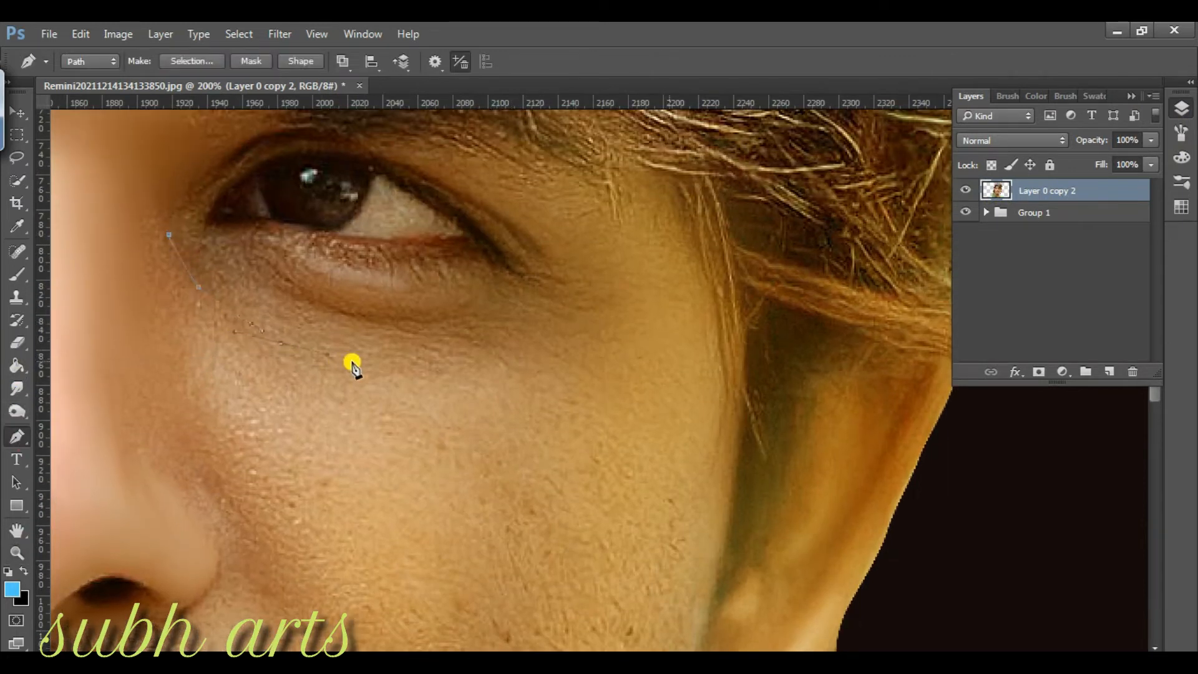
click(596, 289)
scroll(624, 300, down, 2)
click(635, 217)
click(700, 217)
drag(723, 257, 724, 272)
click(740, 328)
scroll(739, 333, down, 2)
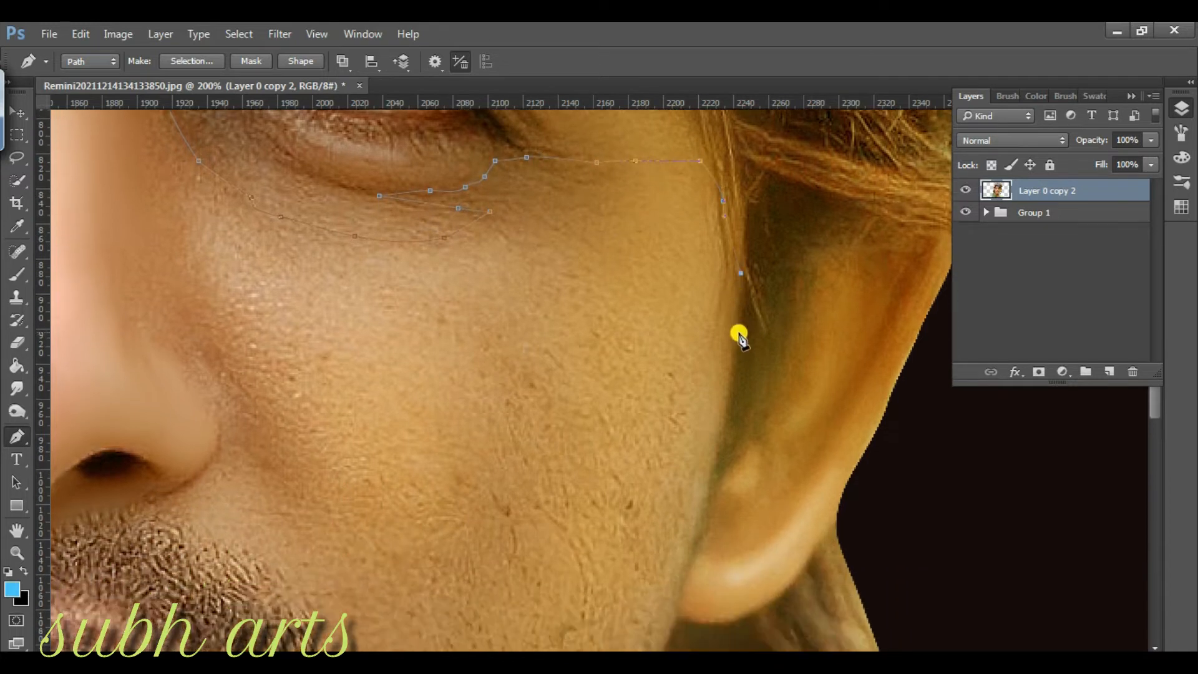
- Extend the pen path down the face edge past the ear to the jawline
scroll(738, 332, down, 1)
click(732, 365)
scroll(717, 394, down, 3)
click(709, 380)
scroll(708, 379, down, 3)
click(659, 461)
scroll(660, 461, down, 2)
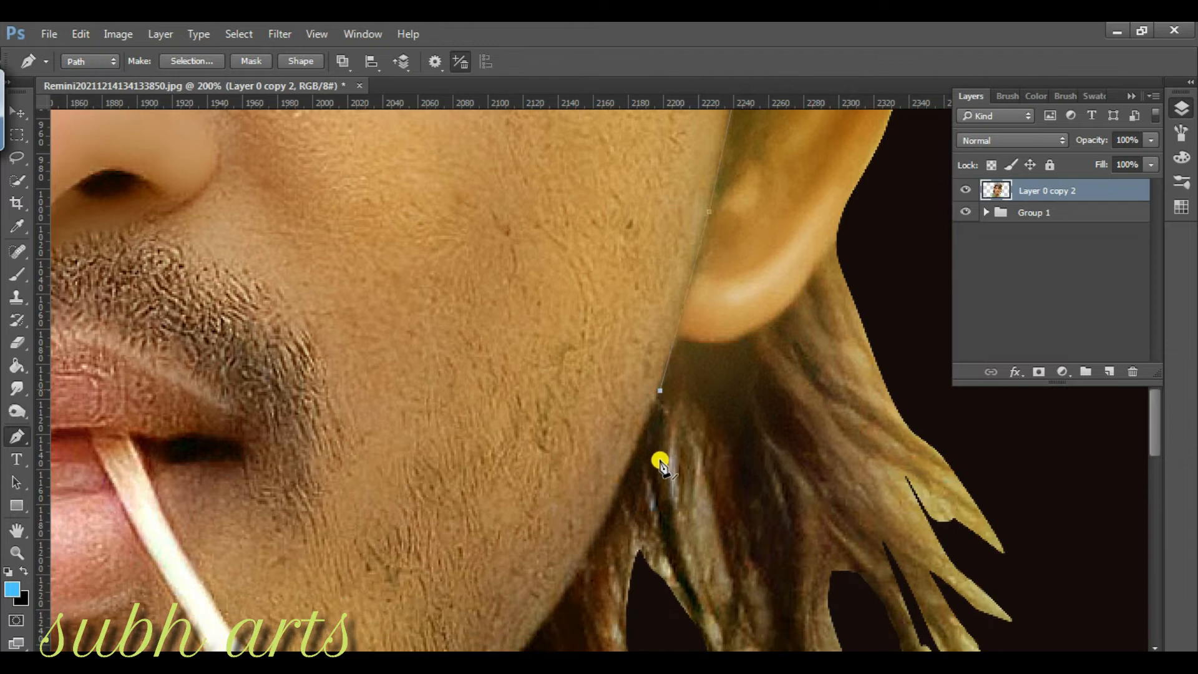
scroll(624, 493, down, 1)
click(562, 554)
- Close the path along the mouth and nose side of the image-right cheek and convert it into a selection
scroll(437, 568, up, 2)
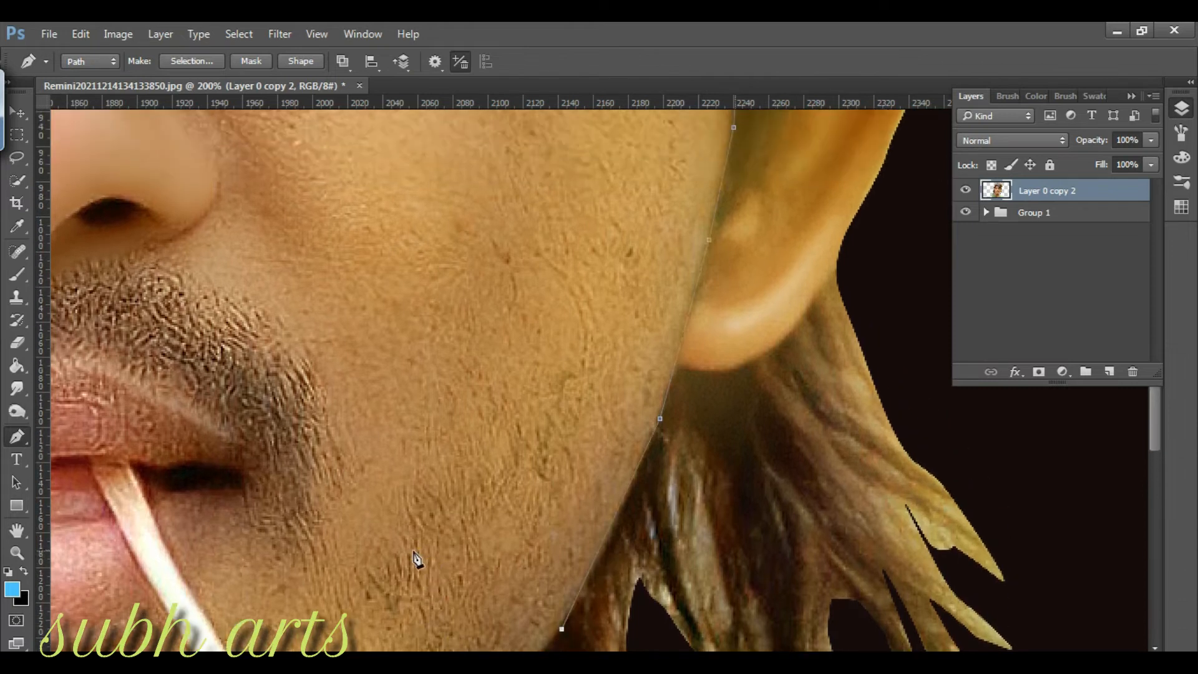
scroll(342, 406, up, 4)
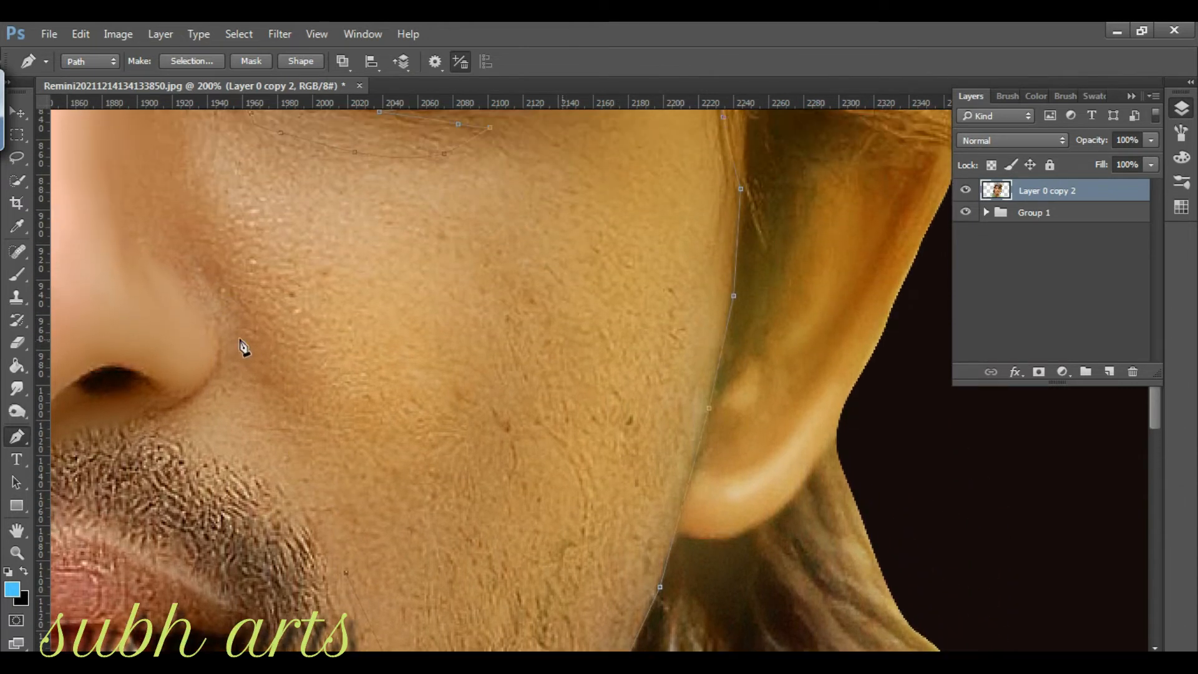
scroll(177, 275, up, 3)
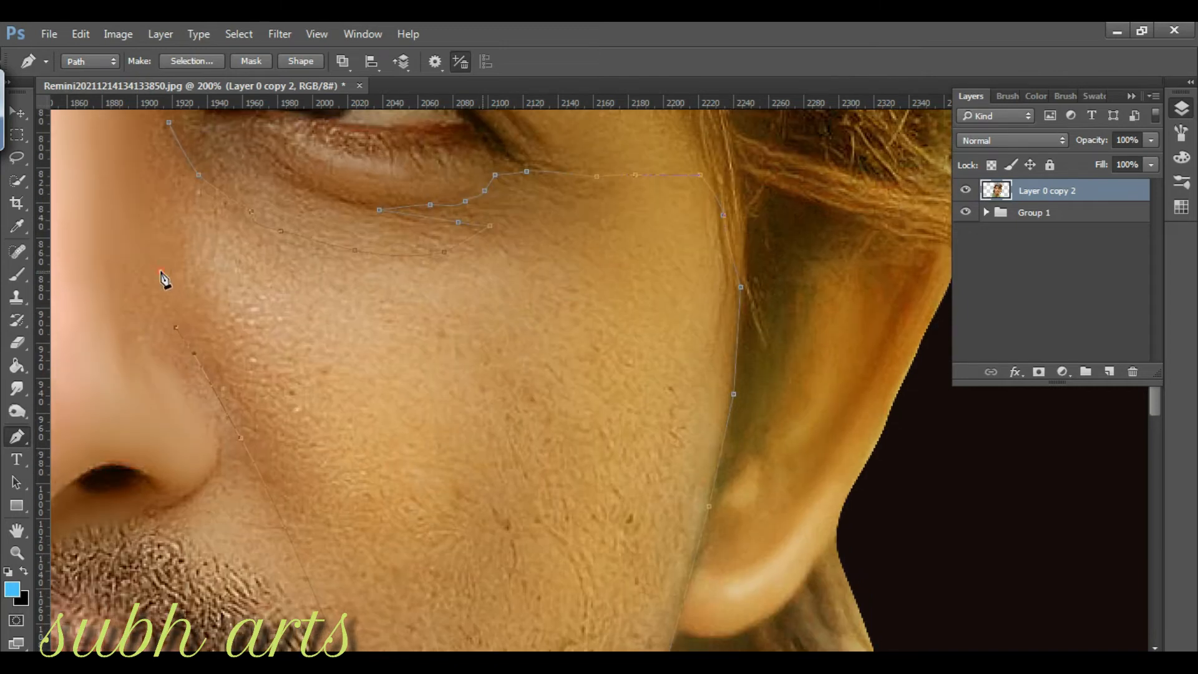
click(169, 184)
right_click(229, 260)
click(294, 343)
click(689, 206)
- Smudge the middle and outer areas of the selected image-right cheek with enlarged brushes
click(17, 388)
key(bracketright)
key(bracketright)
mouse_move(694, 399)
mouse_down()
mouse_move(655, 570)
mouse_move(684, 484)
mouse_move(642, 286)
mouse_move(697, 281)
mouse_up()
mouse_move(564, 423)
mouse_down()
mouse_move(512, 479)
mouse_move(574, 461)
mouse_move(604, 489)
mouse_up()
key(bracketright)
key(bracketright)
key(bracketright)
mouse_move(374, 433)
mouse_down()
mouse_move(412, 492)
mouse_move(358, 523)
mouse_move(284, 424)
mouse_move(278, 393)
mouse_move(300, 459)
mouse_up()
key(bracketleft)
key(bracketleft)
key(bracketleft)
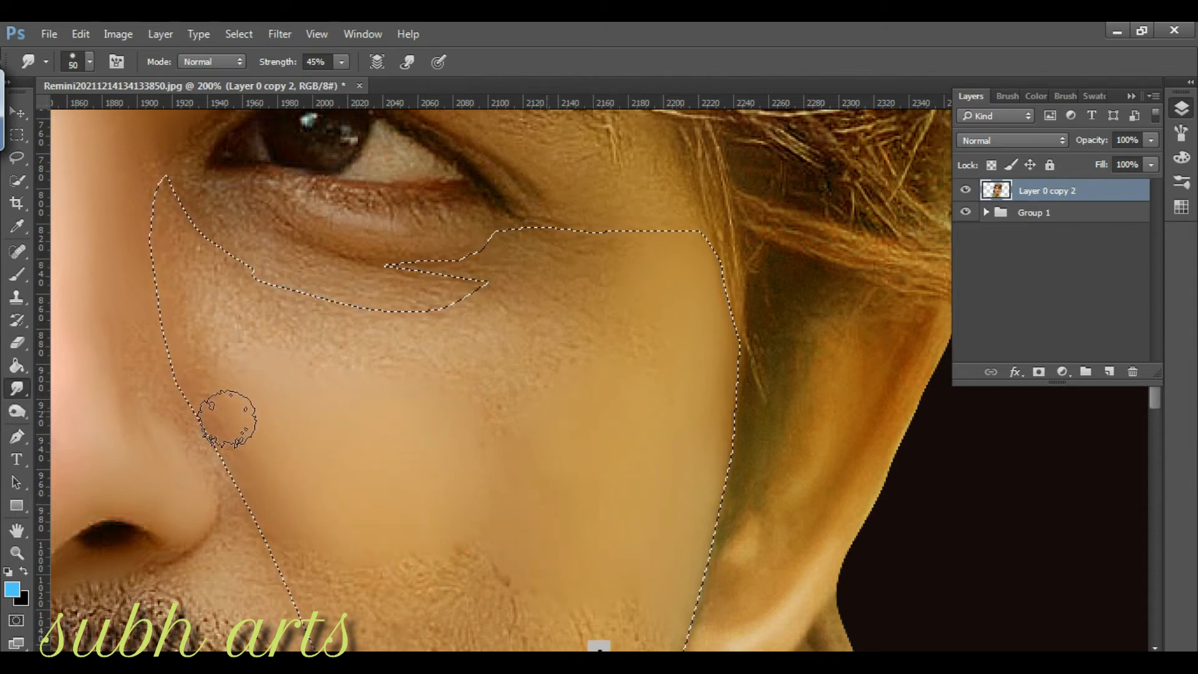
- Smooth the upper part of the image-right cheek beneath the eye and toward the temple, using a 50 px Smudge brush among others
drag(248, 369, 279, 368)
key(bracketright)
key(bracketright)
drag(649, 329, 644, 348)
key(bracketleft)
mouse_move(508, 334)
mouse_down()
mouse_move(553, 351)
mouse_move(578, 312)
mouse_up()
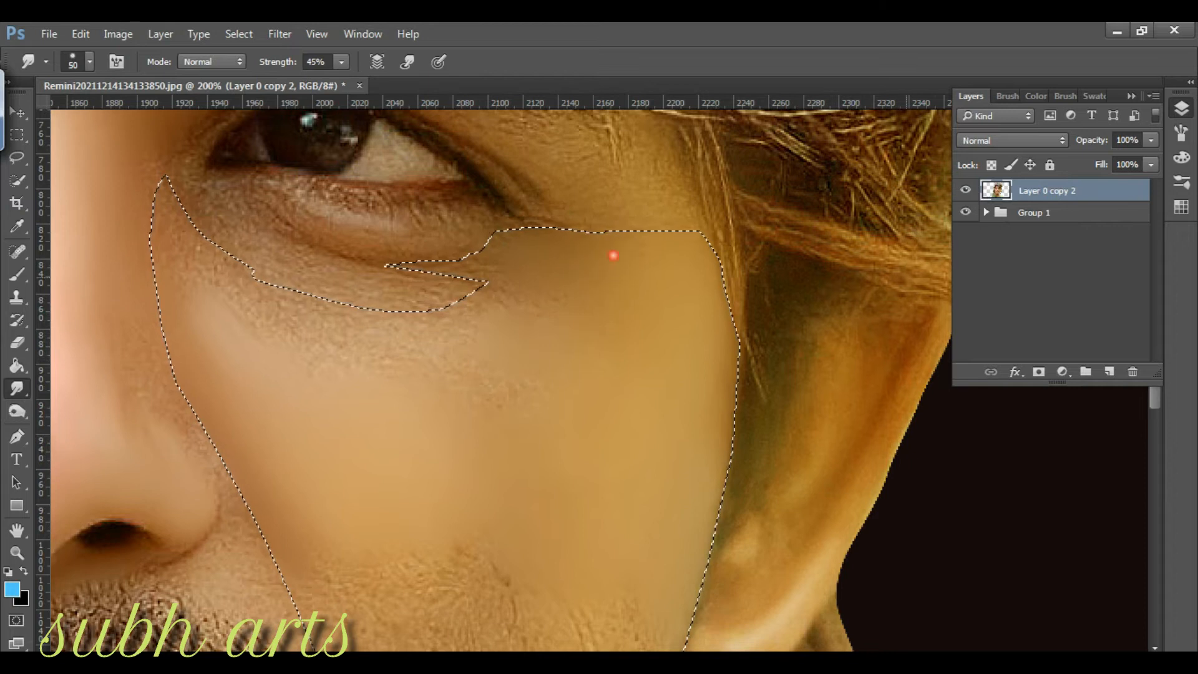
key(bracketright)
key(bracketright)
key(bracketright)
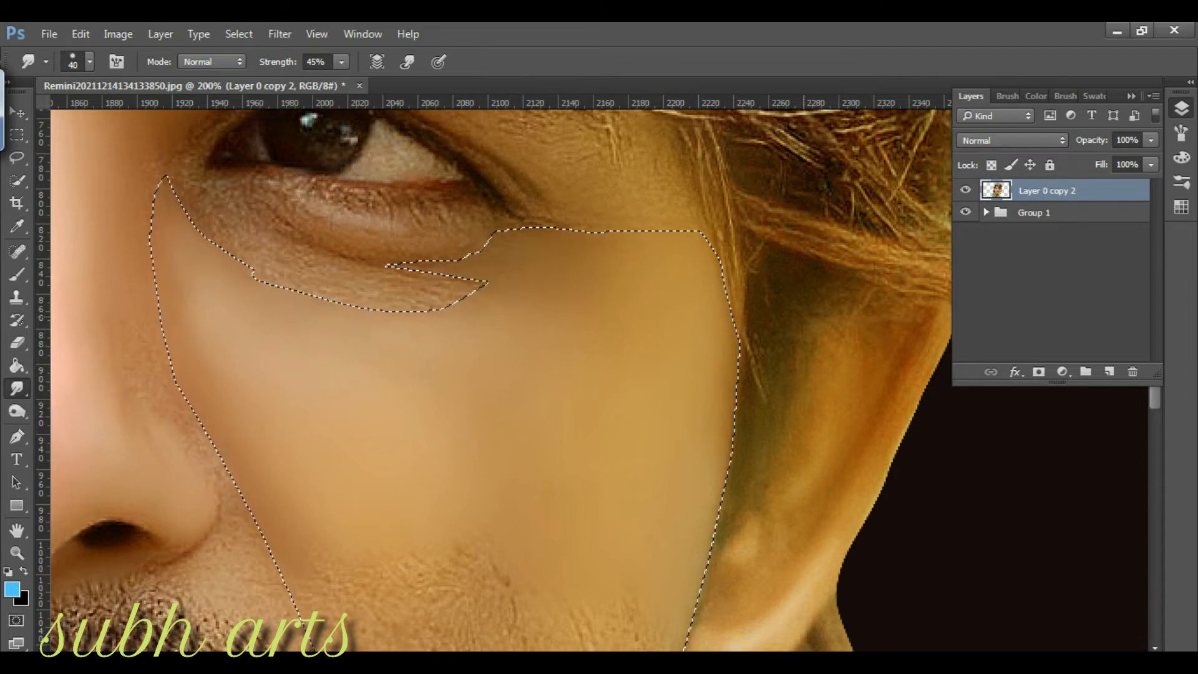
- Smudge away the stubble texture on the lower image-right cheek and jaw with a brush enlarged to 80 px
scroll(769, 374, down, 5)
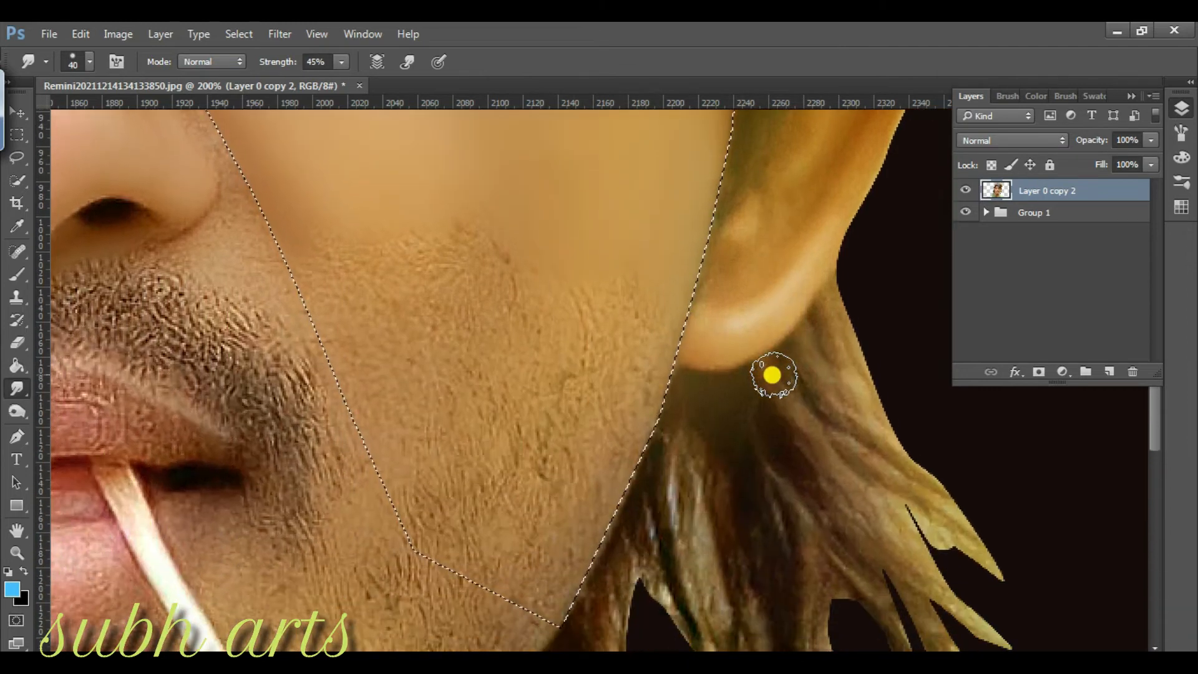
key(bracketright)
mouse_move(361, 383)
mouse_down()
mouse_move(288, 353)
mouse_move(347, 459)
mouse_move(339, 433)
mouse_move(374, 311)
mouse_up()
key(bracketright)
key(bracketright)
key(bracketright)
mouse_move(460, 327)
mouse_down()
mouse_move(401, 373)
mouse_move(358, 382)
mouse_move(501, 357)
mouse_move(467, 429)
mouse_move(637, 369)
mouse_move(602, 502)
mouse_move(569, 436)
mouse_up()
mouse_move(539, 459)
mouse_down()
mouse_move(497, 525)
mouse_move(496, 469)
mouse_move(430, 516)
mouse_move(458, 578)
mouse_move(549, 593)
mouse_move(592, 542)
mouse_up()
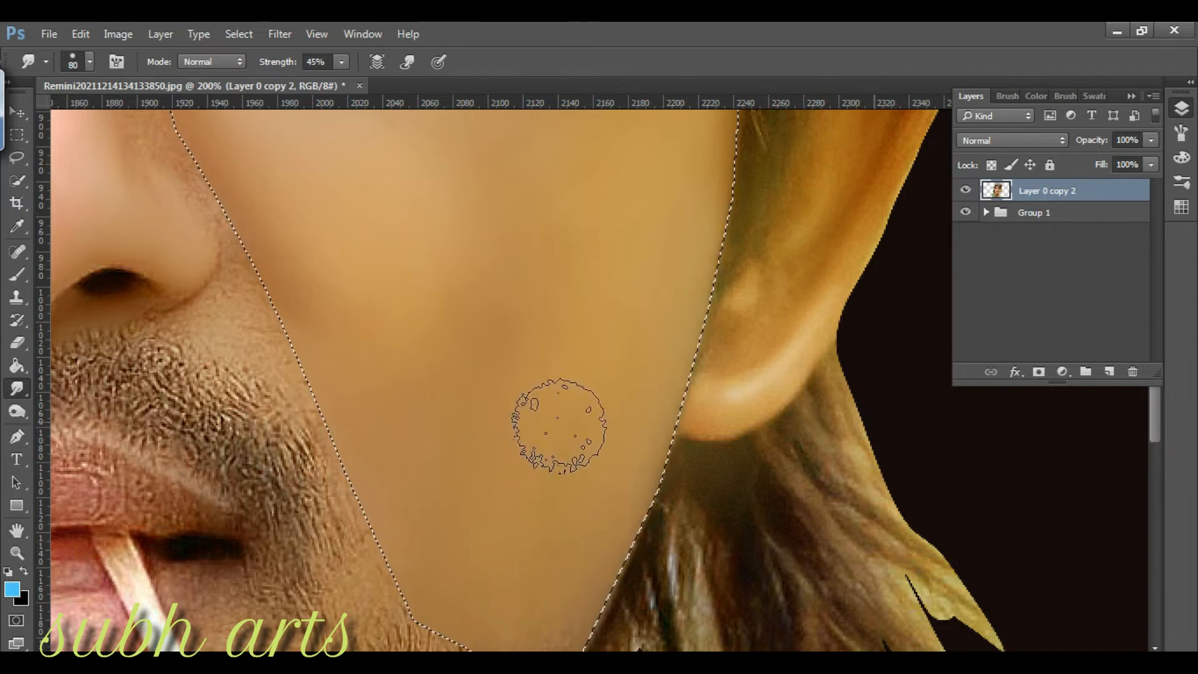
- Blend the image-right cheek alongside the nose with a 60 px Smudge brush
scroll(476, 390, up, 5)
key(bracketleft)
key(bracketleft)
mouse_move(286, 308)
mouse_down()
mouse_move(250, 274)
mouse_move(391, 478)
mouse_move(328, 473)
mouse_up()
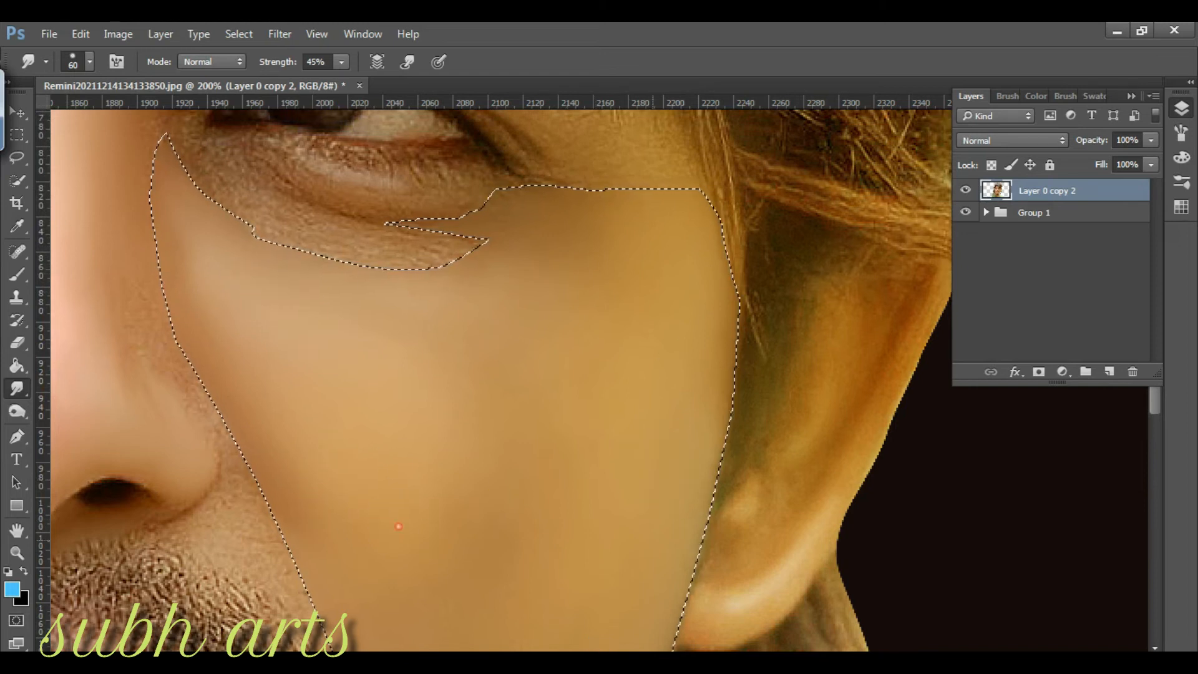
- Invert the selection and smooth the side of the nose and the skin above the mustache with a 35 px Smudge brush
click(240, 35)
click(275, 102)
key(bracketleft)
key(bracketleft)
key(bracketleft)
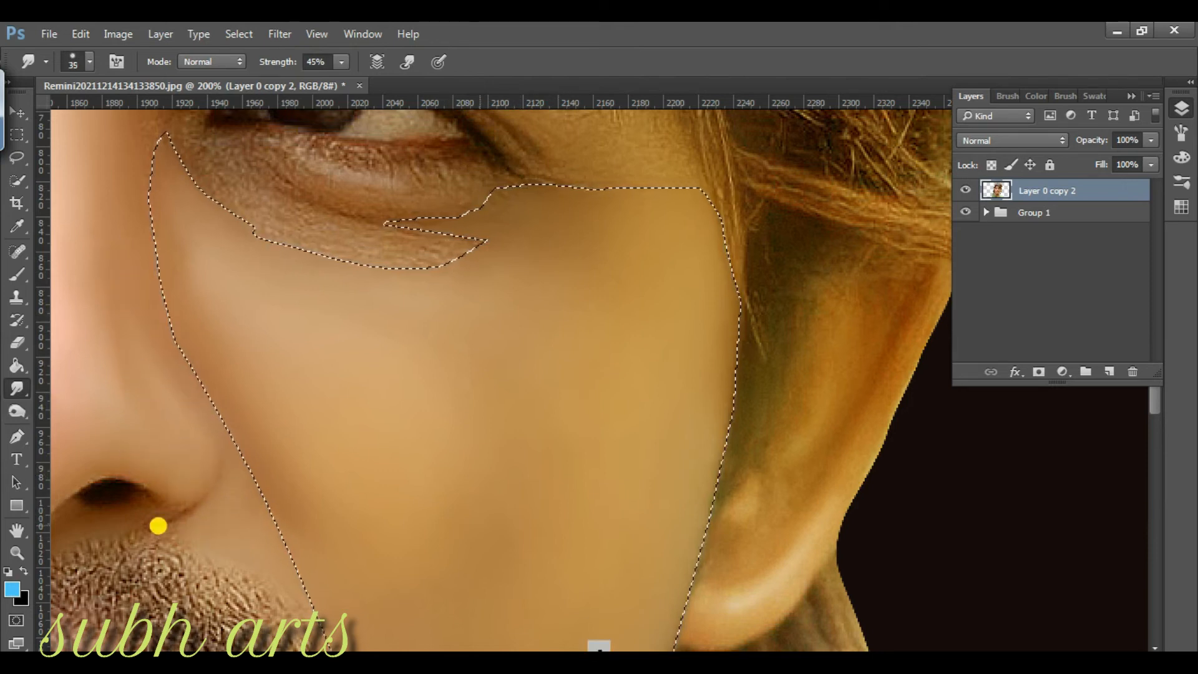
- Smooth the skin around the image-right eye, beneath the lower lid and below the eyebrow, with 30 and 20 px Smudge brushes
scroll(434, 241, up, 3)
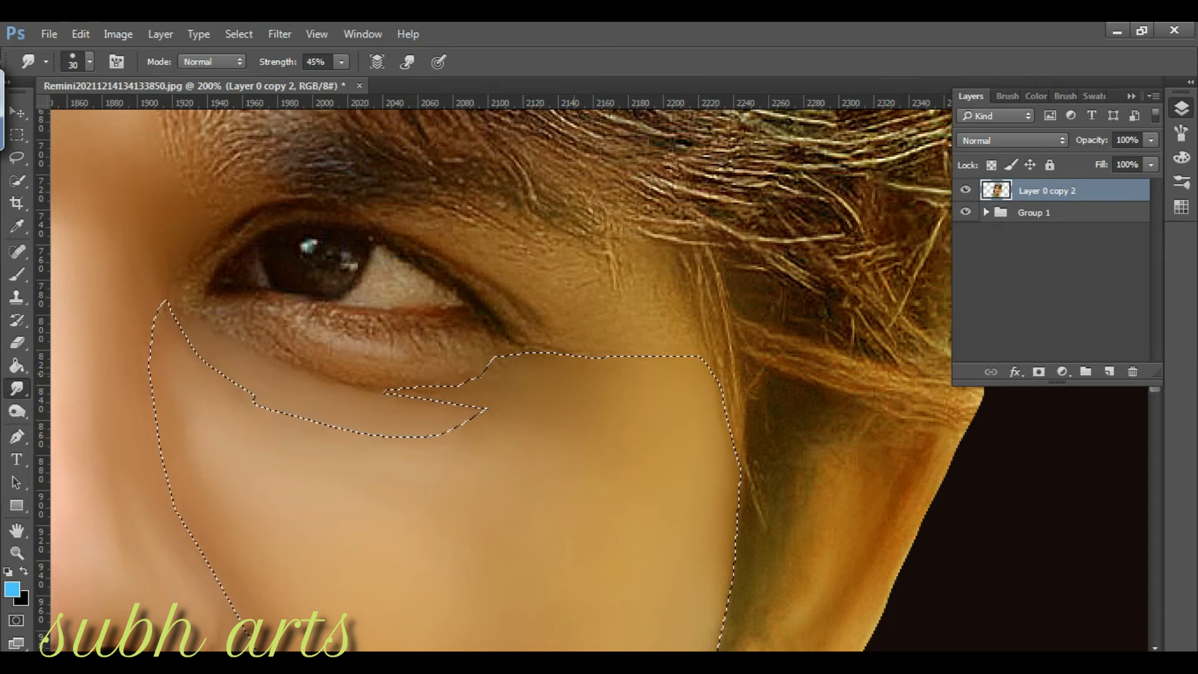
key(bracketleft)
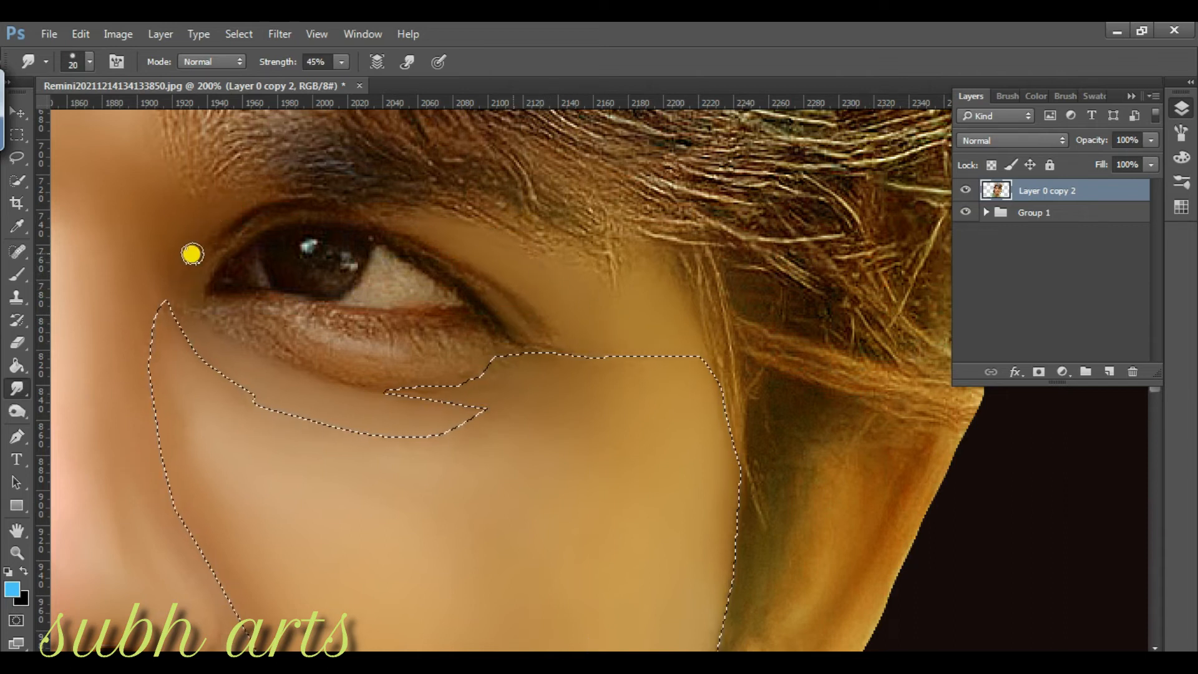
scroll(209, 246, down, 10)
scroll(211, 342, down, 5)
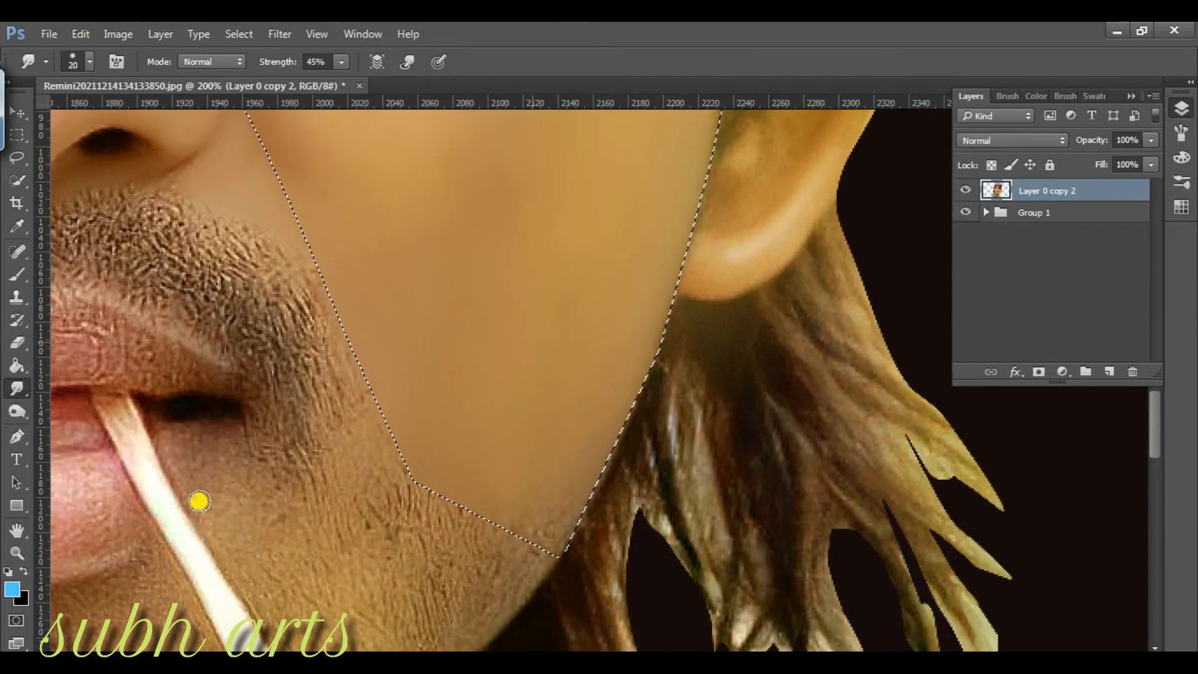
- Clear the cheek selection
click(239, 34)
click(256, 65)
scroll(137, 312, up, 3)
click(21, 557)
right_click(338, 405)
click(383, 421)
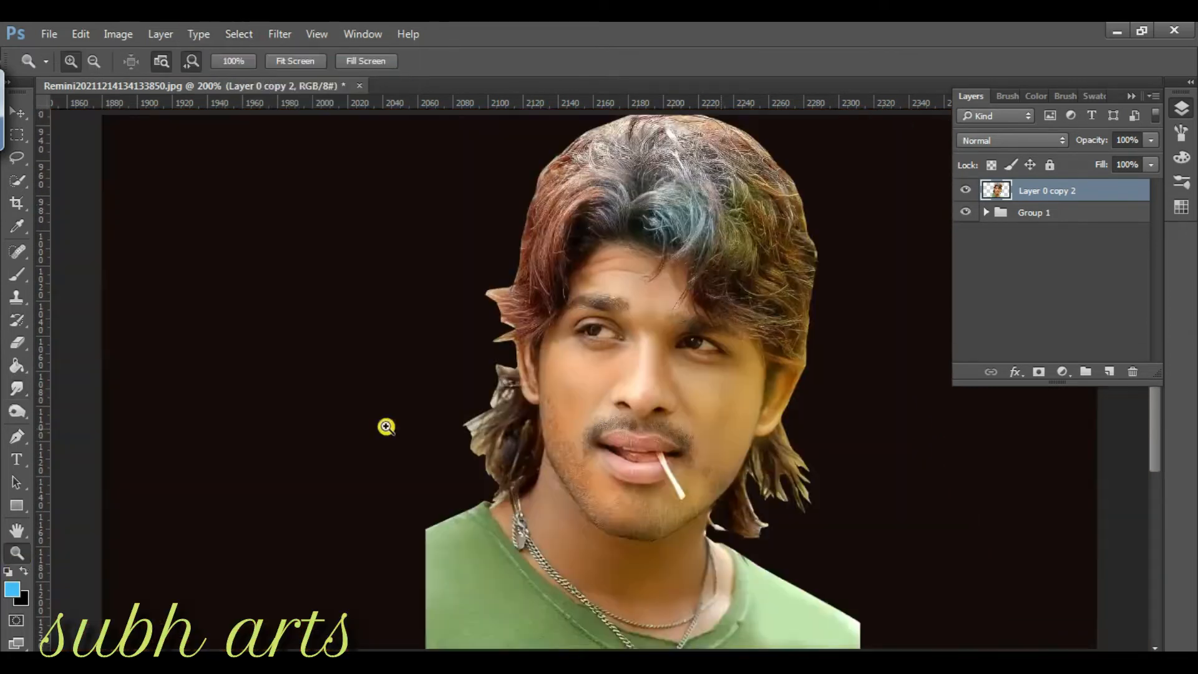
- Begin smudging the textured skin at the inner corner and under the lower lid of the image-right eye
click(772, 526)
click(773, 527)
click(717, 388)
click(702, 375)
click(664, 355)
click(664, 356)
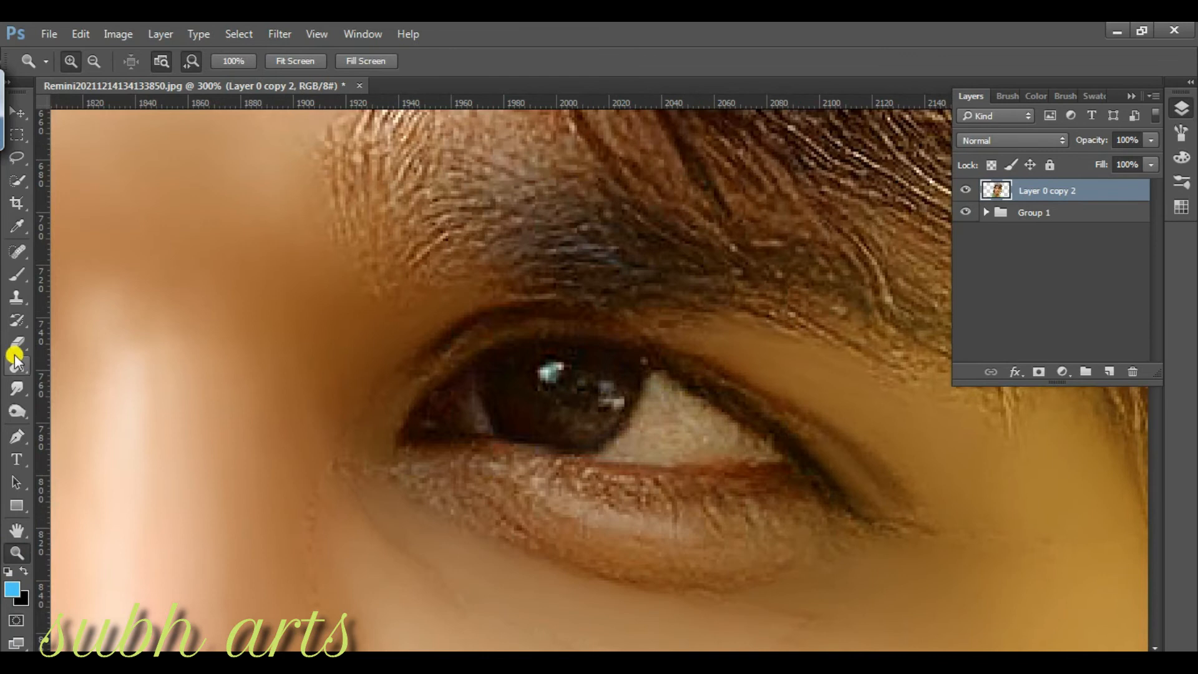
click(17, 388)
right_click(479, 399)
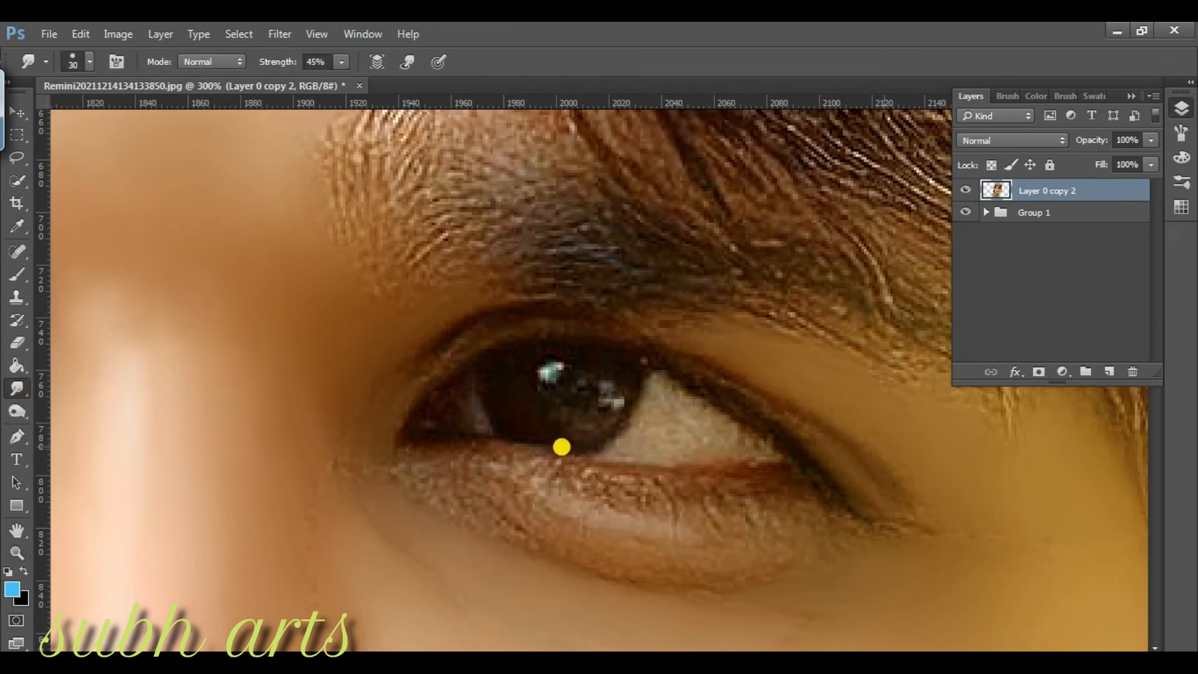
key(bracketleft)
drag(418, 535, 423, 543)
drag(371, 403, 337, 462)
drag(593, 511, 680, 533)
- Set the Smudge strength to 54% and enable pen pressure control of the brush size
drag(267, 62, 276, 61)
key(bracketleft)
click(435, 66)
click(409, 64)
mouse_move(745, 519)
mouse_down()
mouse_move(654, 410)
mouse_move(735, 500)
mouse_move(690, 501)
mouse_move(650, 483)
mouse_move(652, 465)
mouse_move(609, 455)
mouse_up()
key(ctrl+z)
click(404, 61)
- Smooth the lower eyelid and under-eye fold of the image-right eye, including its inner corner, with 20 to 30 px Smudge strokes
key(bracketright)
drag(742, 551, 740, 508)
mouse_move(612, 499)
mouse_down()
mouse_move(580, 549)
mouse_move(508, 507)
mouse_up()
key(bracketleft)
key(bracketleft)
key(bracketleft)
drag(586, 477, 482, 454)
drag(658, 472, 689, 493)
drag(737, 581, 836, 583)
key(bracketright)
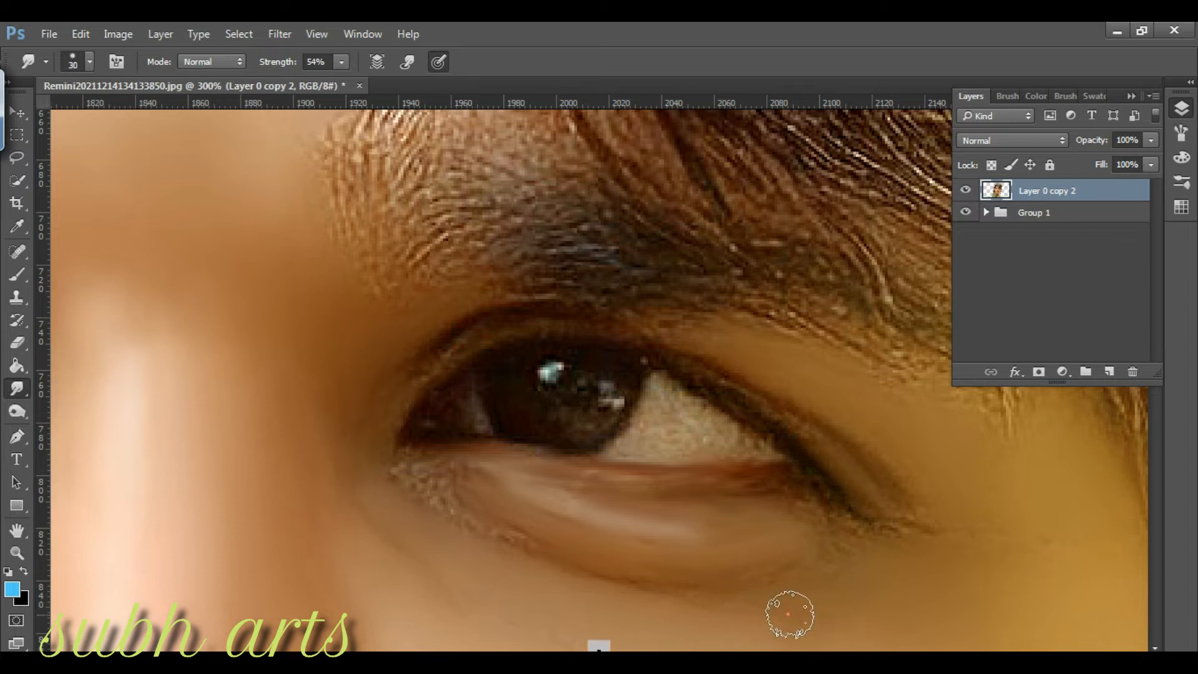
mouse_move(421, 488)
mouse_down()
mouse_move(411, 478)
mouse_move(546, 501)
mouse_up()
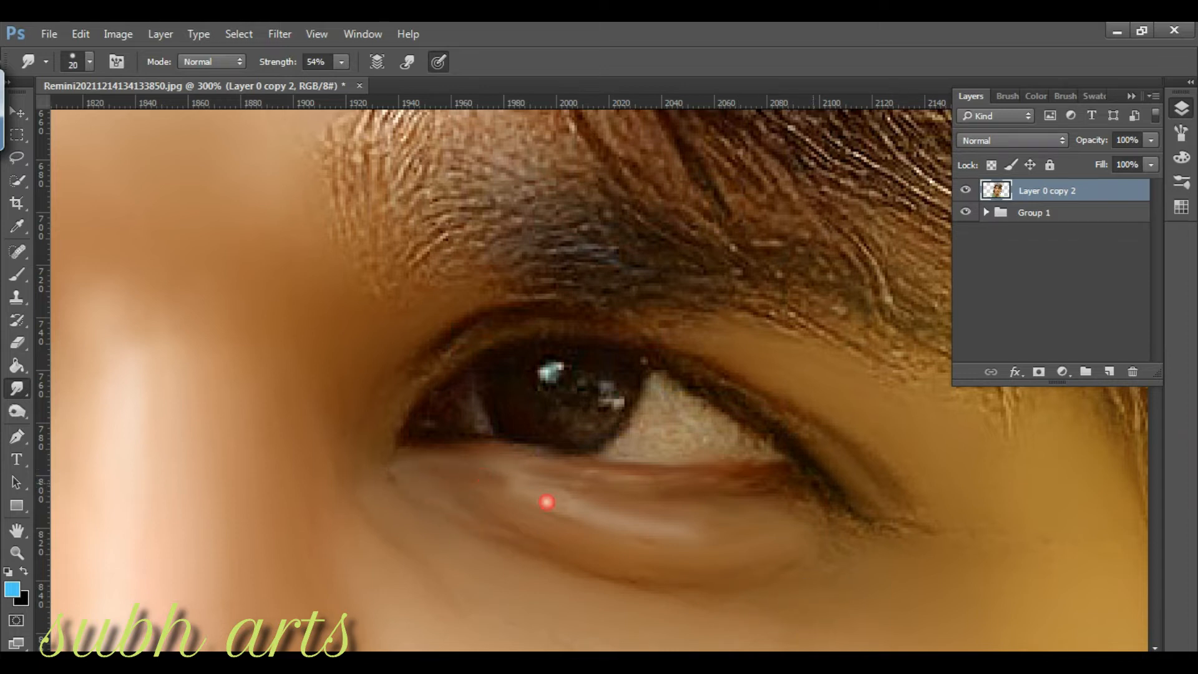
- Blend the outer corner, upper lash line and eyelid crease of the image-right eye, varying the Smudge brush size down from 35 px
drag(845, 512, 850, 530)
drag(991, 535, 964, 502)
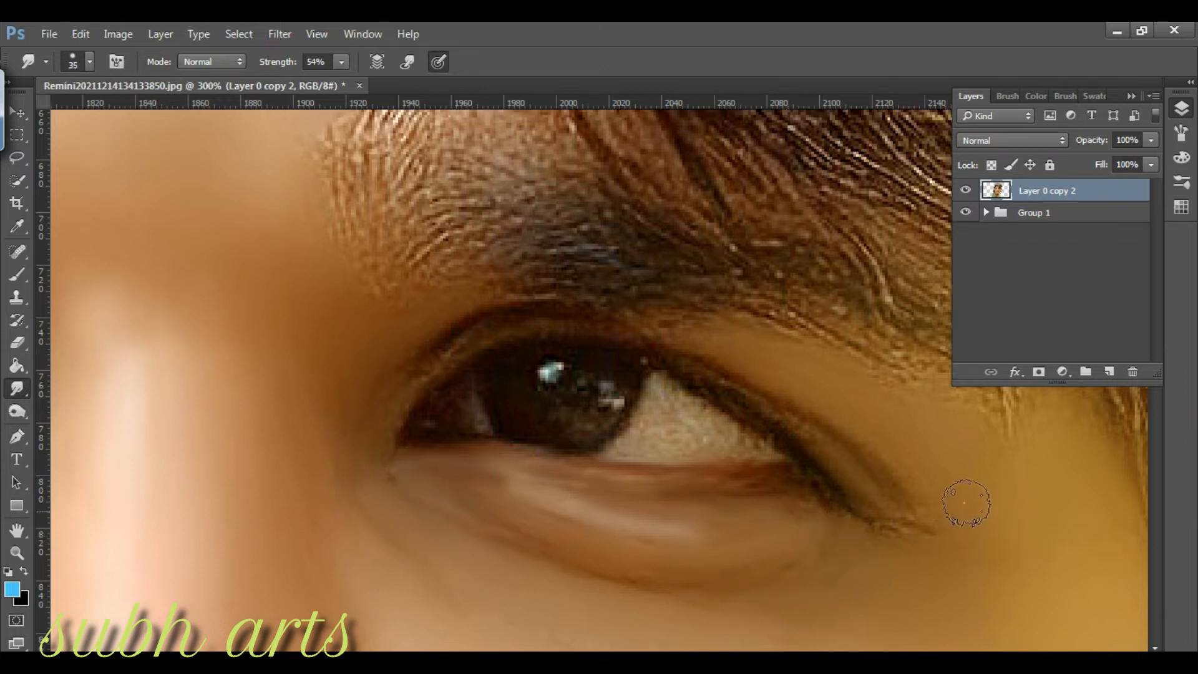
drag(864, 483, 902, 527)
mouse_move(797, 421)
mouse_down()
mouse_move(743, 387)
mouse_move(864, 487)
mouse_up()
key(bracketleft)
mouse_move(741, 422)
mouse_down()
mouse_move(776, 420)
mouse_move(798, 455)
mouse_up()
drag(726, 404, 579, 360)
mouse_move(488, 429)
mouse_down()
mouse_move(420, 424)
mouse_move(483, 364)
mouse_move(482, 319)
mouse_move(521, 307)
mouse_move(440, 352)
mouse_move(402, 401)
mouse_move(470, 356)
mouse_up()
key(bracketright)
drag(639, 335, 692, 341)
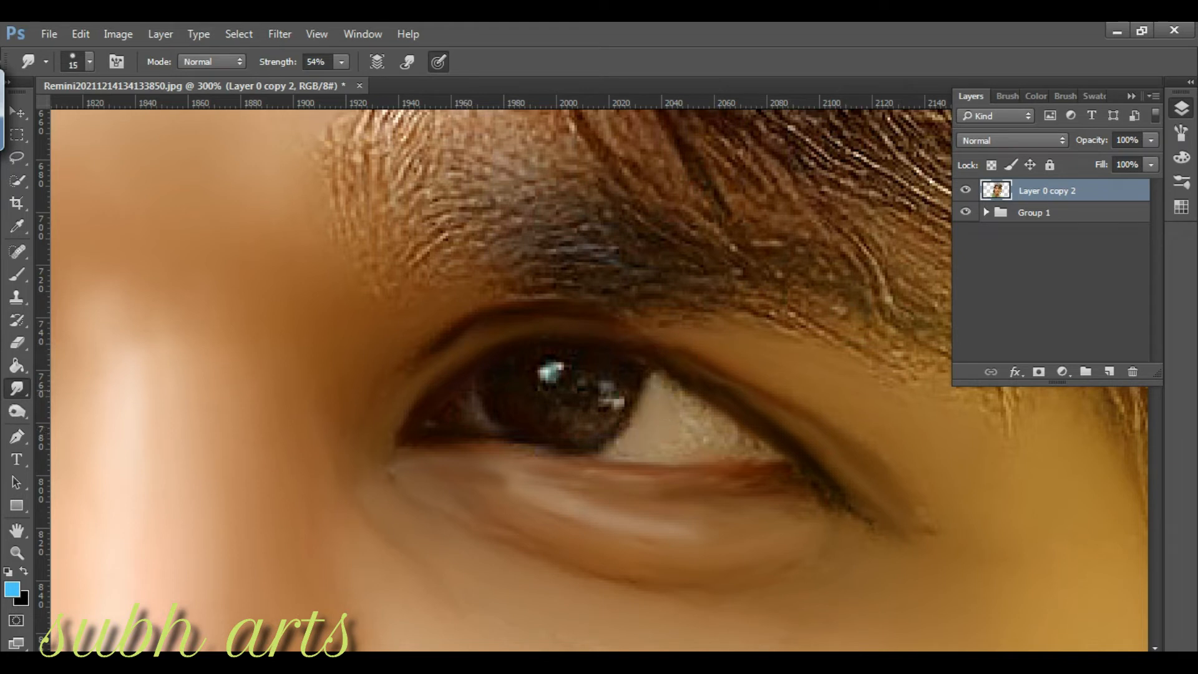
- Smooth the iris, the white and the dark inner corner of the image-right eye with 20 and 15 px Smudge brushes
key(bracketright)
mouse_move(508, 392)
mouse_down()
mouse_move(535, 417)
mouse_move(611, 380)
mouse_move(579, 432)
mouse_move(580, 380)
mouse_up()
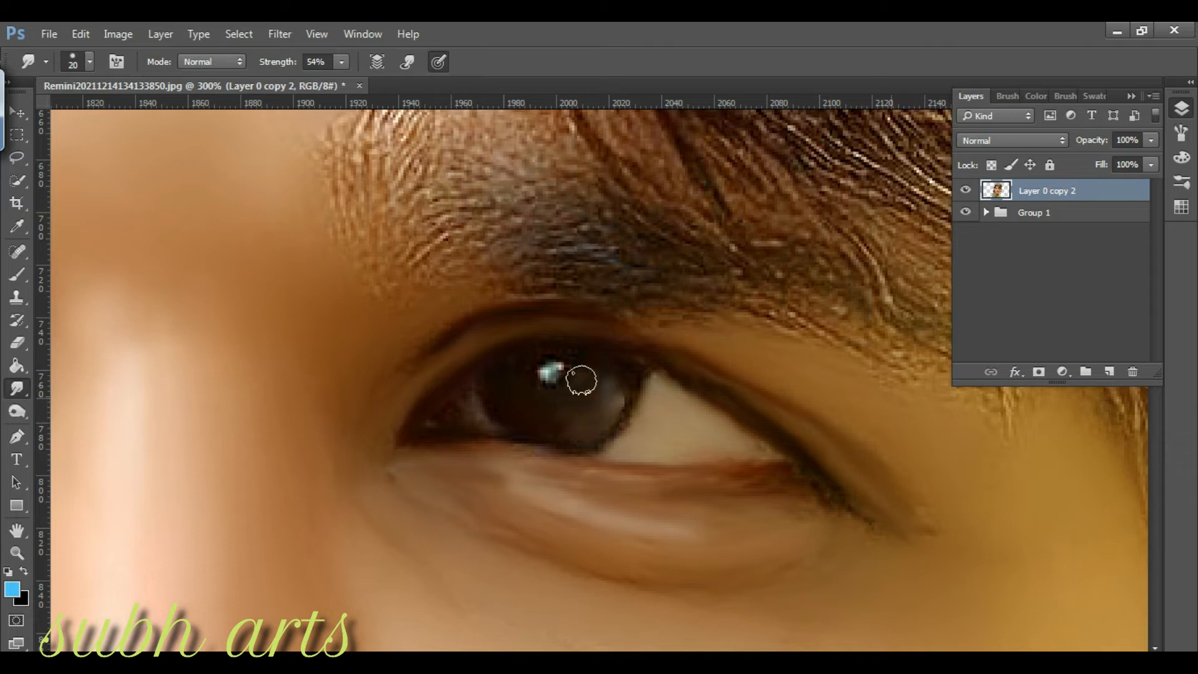
key(bracketleft)
mouse_move(624, 386)
mouse_down()
mouse_move(617, 409)
mouse_move(628, 390)
mouse_up()
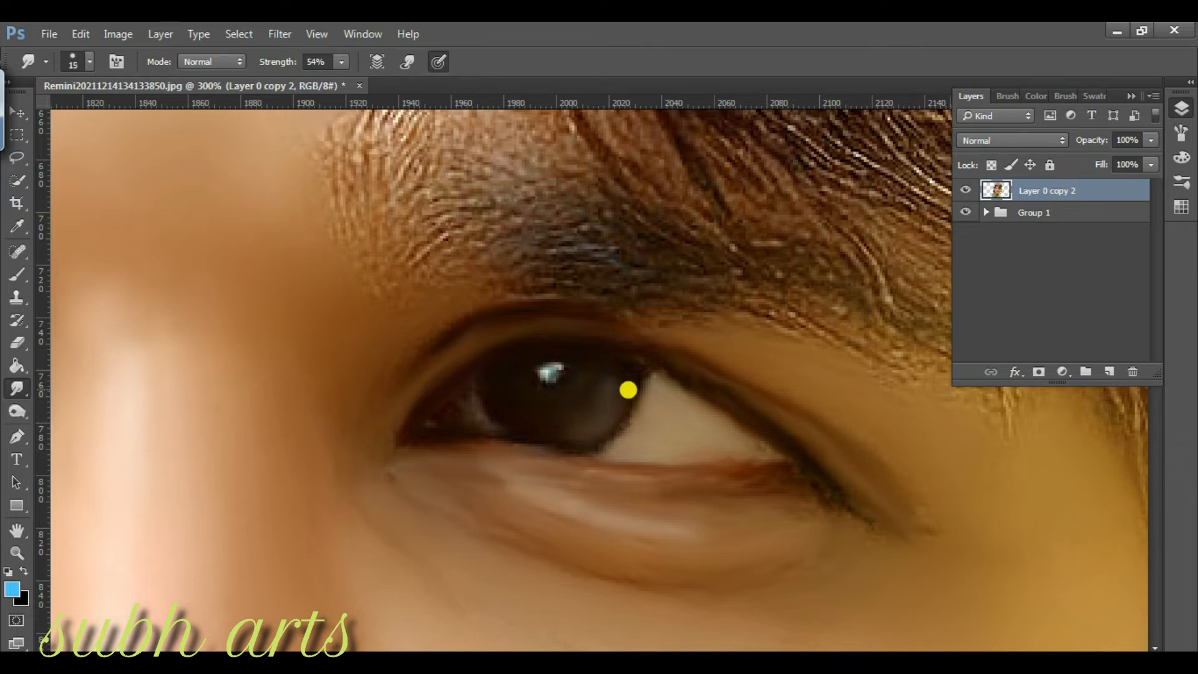
drag(411, 435, 449, 433)
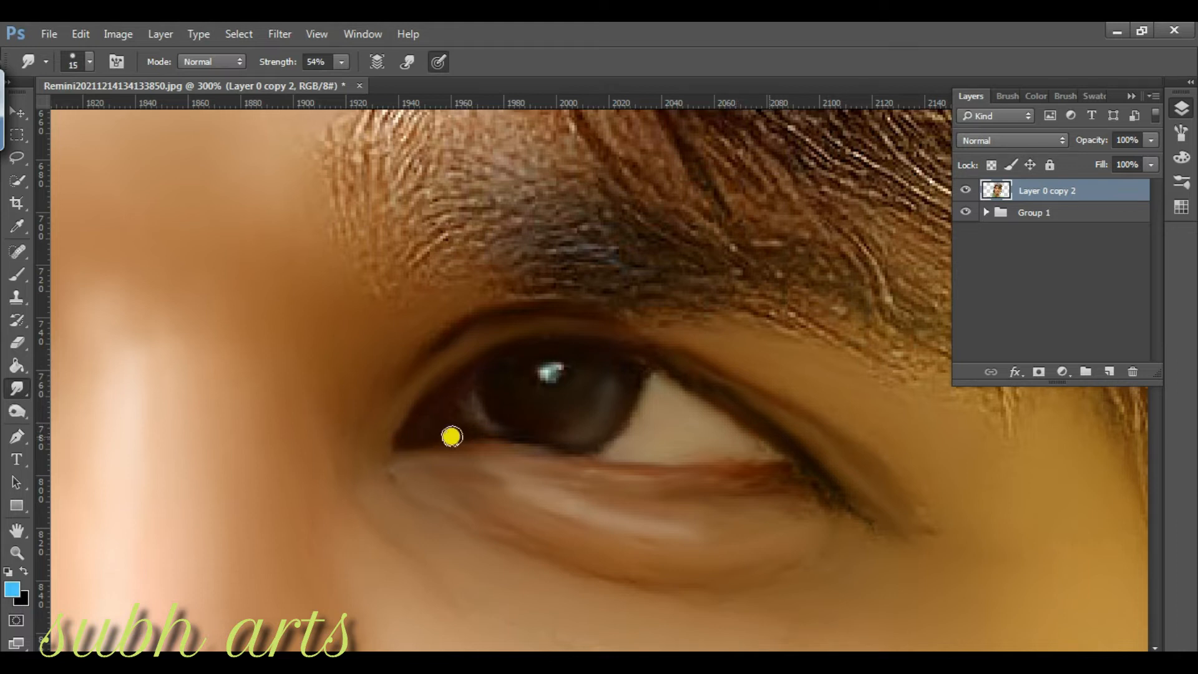
- Draw the dark lash color inward from the outer corner along the lower lid edge of the image-right eye
drag(817, 478, 698, 464)
drag(777, 463, 691, 464)
drag(759, 470, 633, 466)
key(bracketleft)
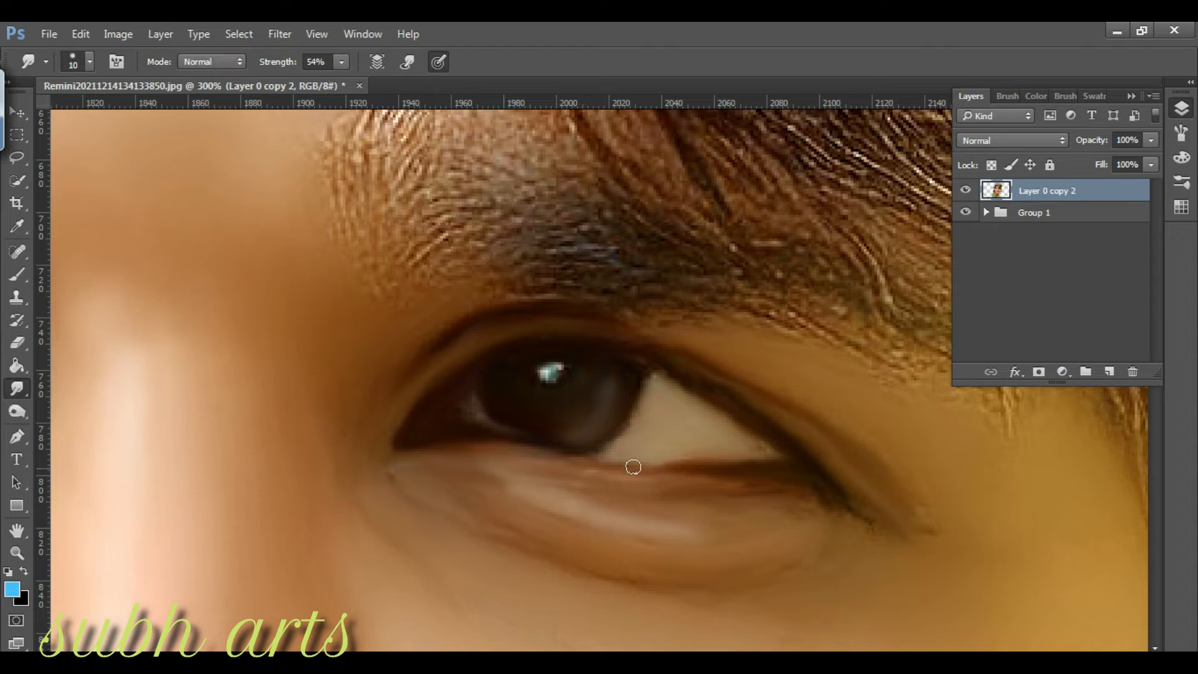
key(bracketright)
key(bracketright)
- Smooth the upper eyelid crease and surrounding skin of the image-left eye with 15 to 25 px Smudge brushes
drag(700, 657, 622, 657)
key(bracketleft)
mouse_move(335, 224)
mouse_down()
mouse_move(433, 214)
mouse_move(414, 199)
mouse_move(453, 191)
mouse_move(638, 254)
mouse_up()
key(bracketleft)
key(bracketleft)
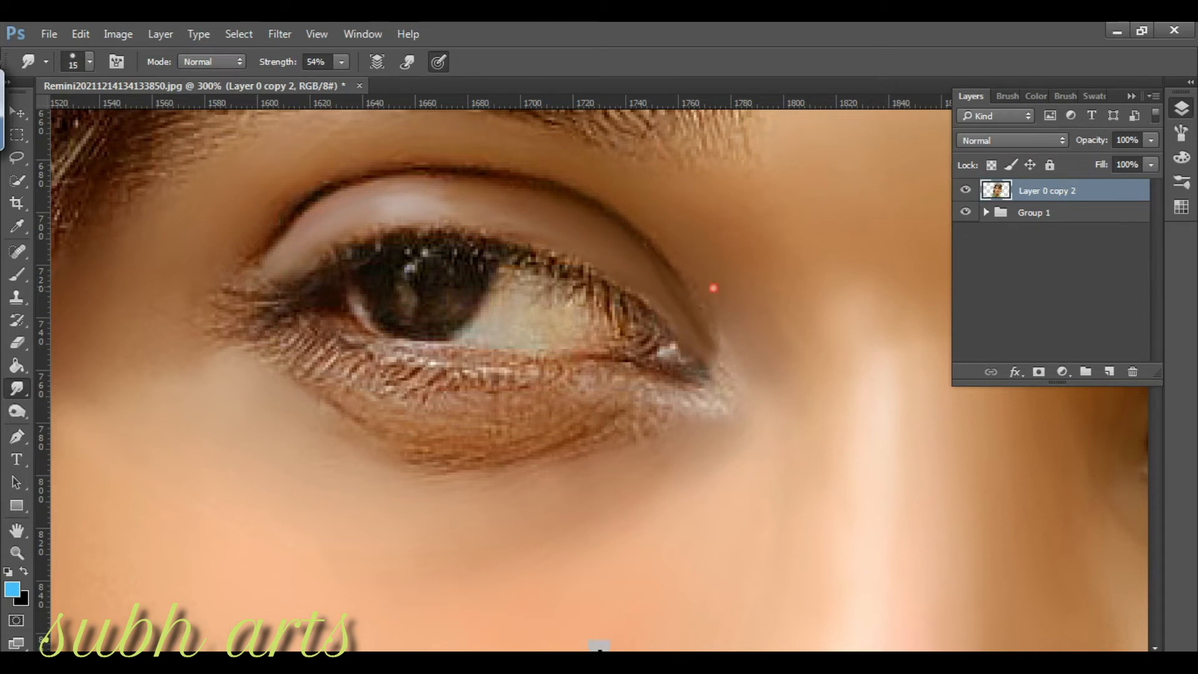
key(bracketright)
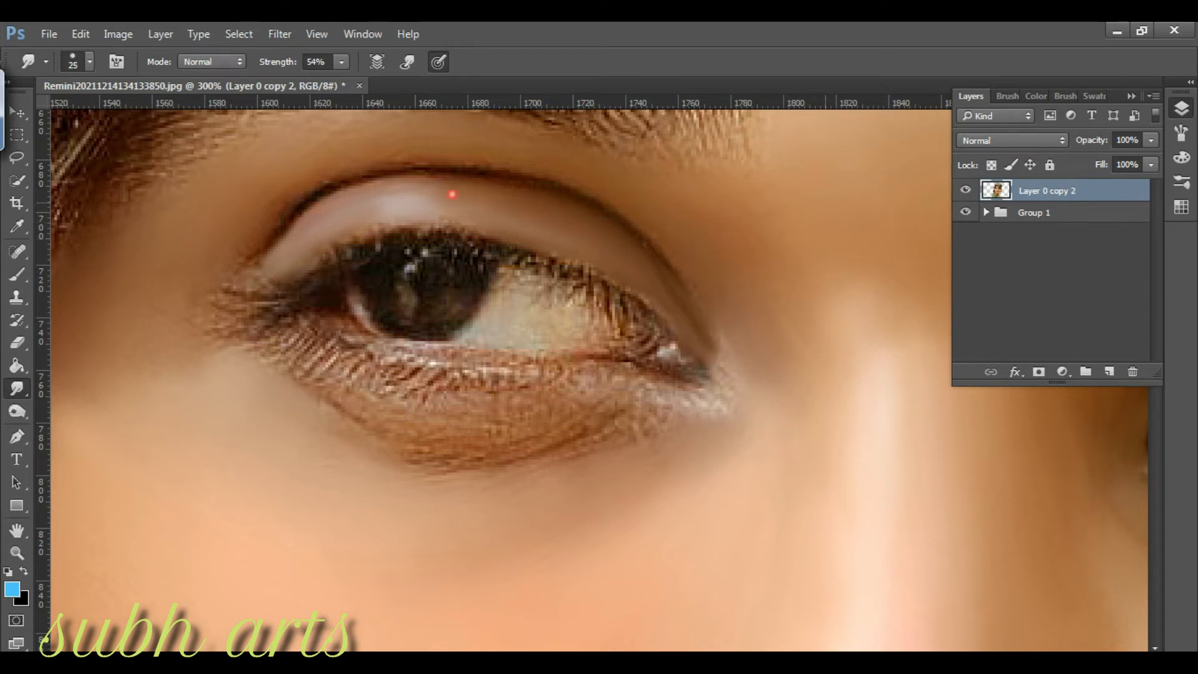
mouse_move(340, 170)
mouse_down()
mouse_move(300, 184)
mouse_move(250, 231)
mouse_up()
key(bracketleft)
mouse_move(559, 181)
mouse_down()
mouse_move(485, 169)
mouse_move(282, 220)
mouse_up()
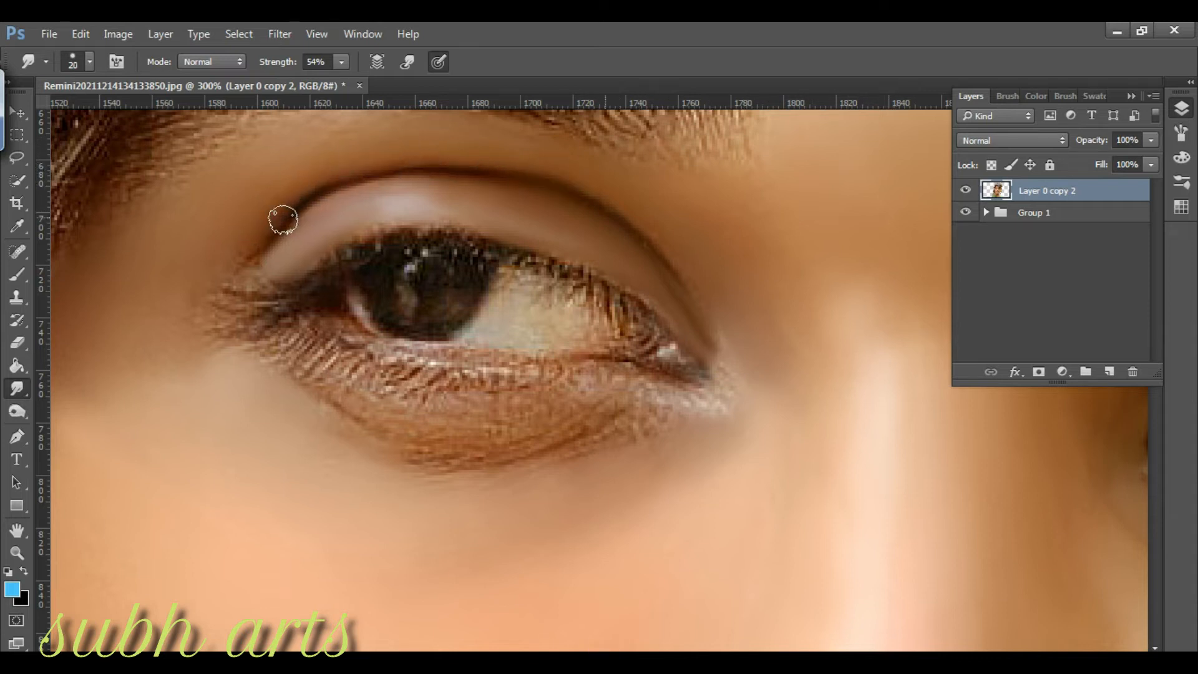
- Smudge away the lower lashes and under-eye wrinkles of the image-left eye with a 15 px brush
key(bracketleft)
drag(723, 408, 648, 388)
drag(720, 393, 711, 358)
drag(620, 406, 509, 446)
mouse_move(412, 452)
mouse_down()
mouse_move(527, 446)
mouse_move(467, 439)
mouse_up()
drag(377, 444, 361, 458)
mouse_move(549, 392)
mouse_down()
mouse_move(412, 392)
mouse_move(377, 353)
mouse_move(310, 318)
mouse_up()
drag(514, 361, 367, 342)
drag(556, 374, 572, 391)
mouse_move(661, 420)
mouse_down()
mouse_move(627, 400)
mouse_move(702, 410)
mouse_move(669, 397)
mouse_up()
mouse_move(467, 432)
mouse_down()
mouse_move(306, 349)
mouse_move(459, 383)
mouse_up()
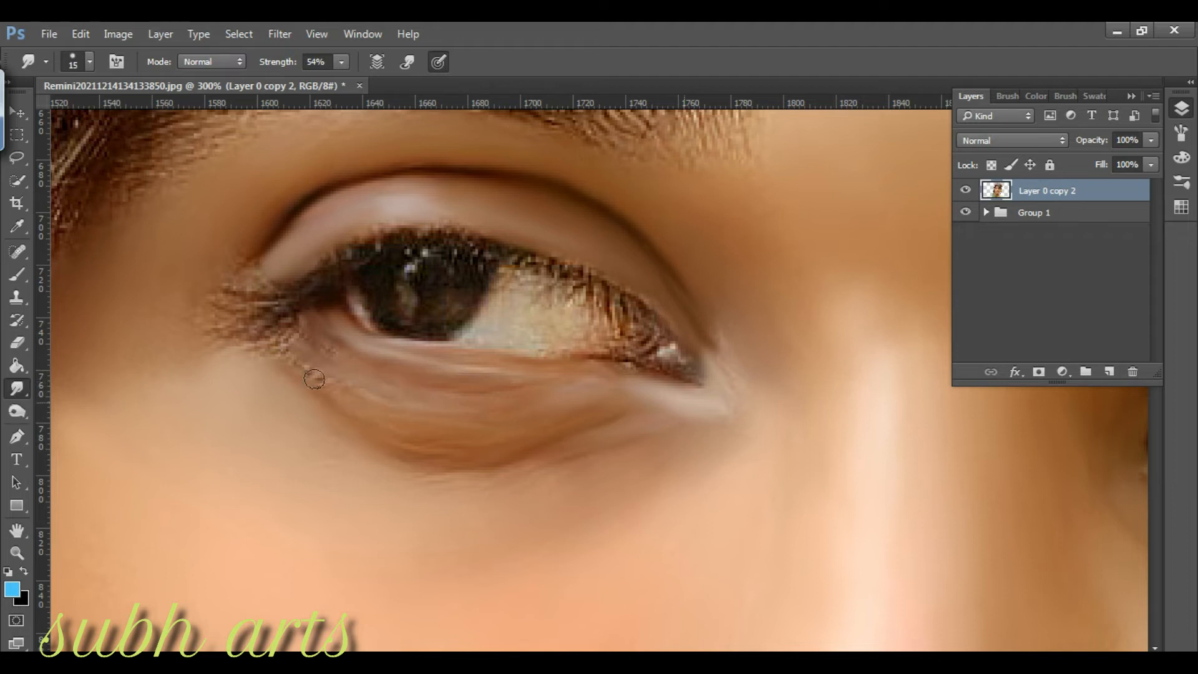
- Smooth the outer corner of the image-left eye and blend its upper lashes into a clean dark line
mouse_move(284, 256)
mouse_down()
mouse_move(247, 301)
mouse_move(270, 277)
mouse_move(223, 259)
mouse_move(192, 319)
mouse_move(246, 343)
mouse_up()
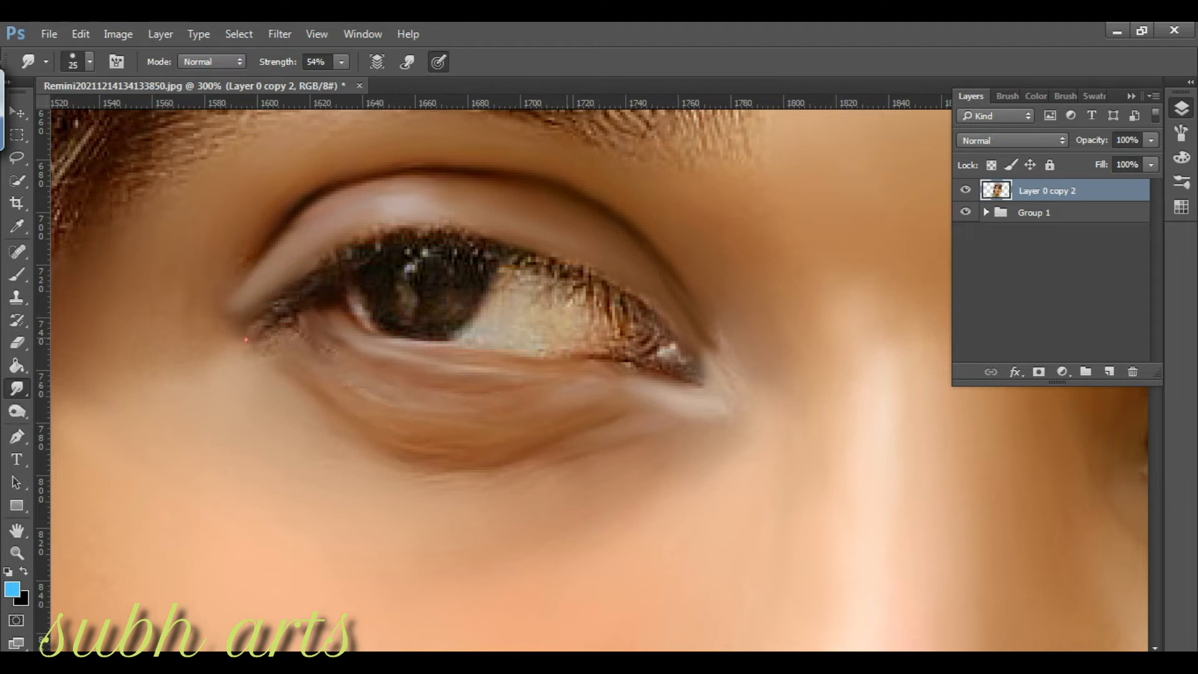
mouse_move(324, 286)
mouse_down()
mouse_move(393, 243)
mouse_move(324, 278)
mouse_up()
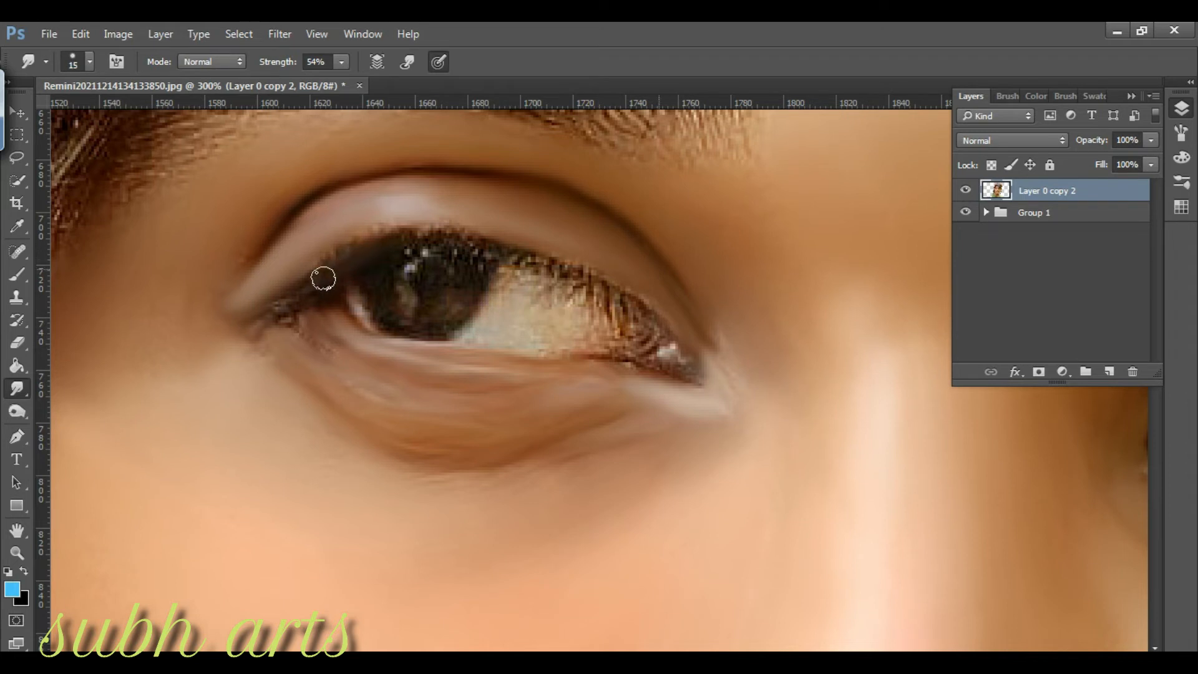
mouse_move(411, 244)
mouse_down()
mouse_move(493, 245)
mouse_move(607, 282)
mouse_move(580, 285)
mouse_move(667, 320)
mouse_move(629, 358)
mouse_up()
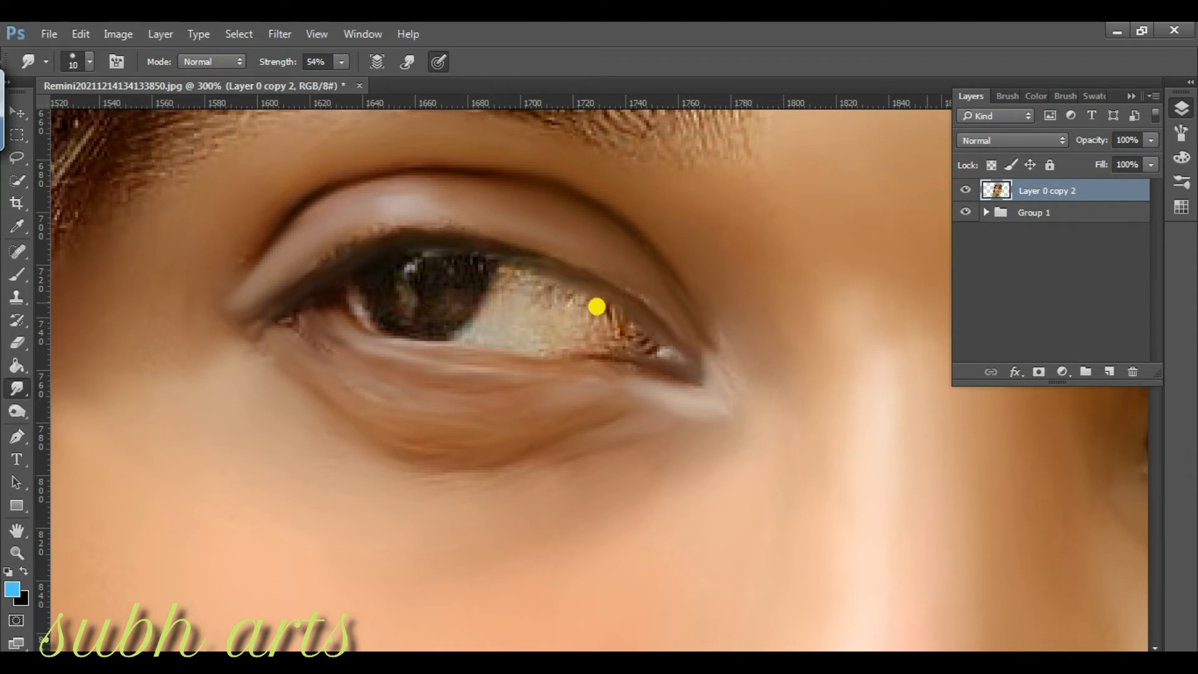
- Smooth the white, iris and inner corner of the image-left eye at 10 px, then touch up the surrounding lid at 20 px
mouse_move(502, 325)
mouse_down()
mouse_move(518, 286)
mouse_move(549, 286)
mouse_move(593, 313)
mouse_move(546, 299)
mouse_up()
key(bracketleft)
mouse_move(493, 337)
mouse_down()
mouse_move(626, 361)
mouse_move(646, 342)
mouse_move(623, 348)
mouse_move(462, 294)
mouse_move(371, 241)
mouse_move(459, 223)
mouse_up()
mouse_move(462, 302)
mouse_down()
mouse_move(466, 286)
mouse_move(433, 317)
mouse_up()
mouse_move(457, 269)
mouse_down()
mouse_move(422, 257)
mouse_move(413, 299)
mouse_up()
drag(545, 265, 481, 268)
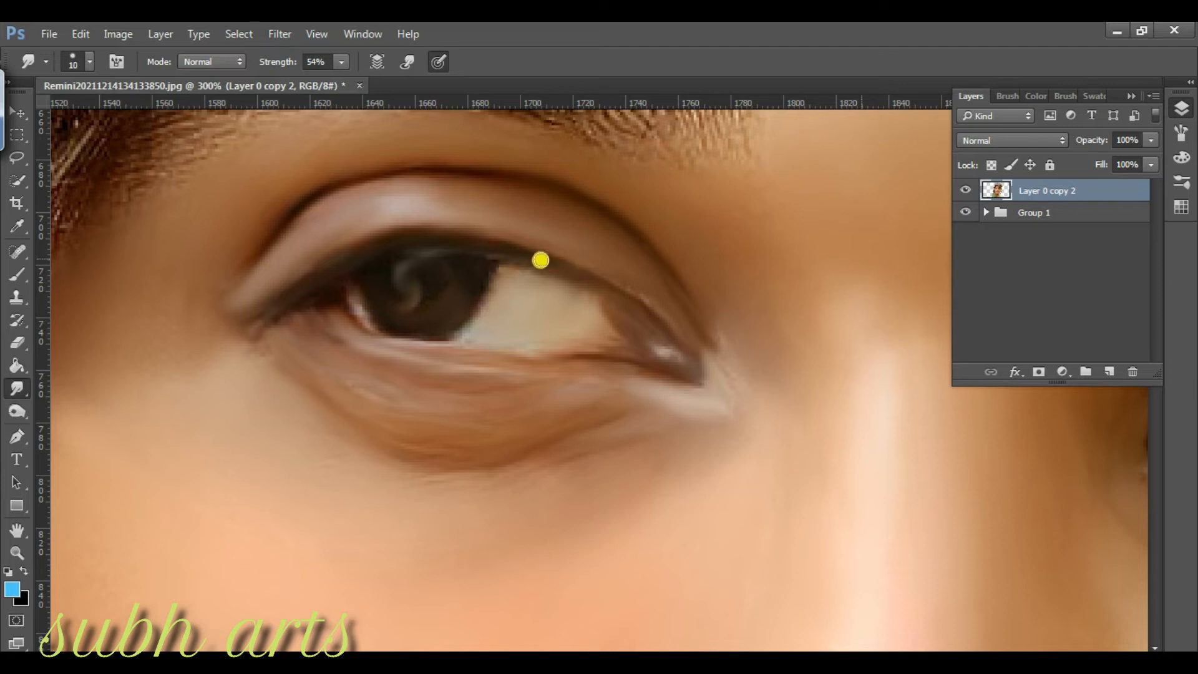
key(bracketright)
key(bracketright)
key(bracketright)
click(556, 453)
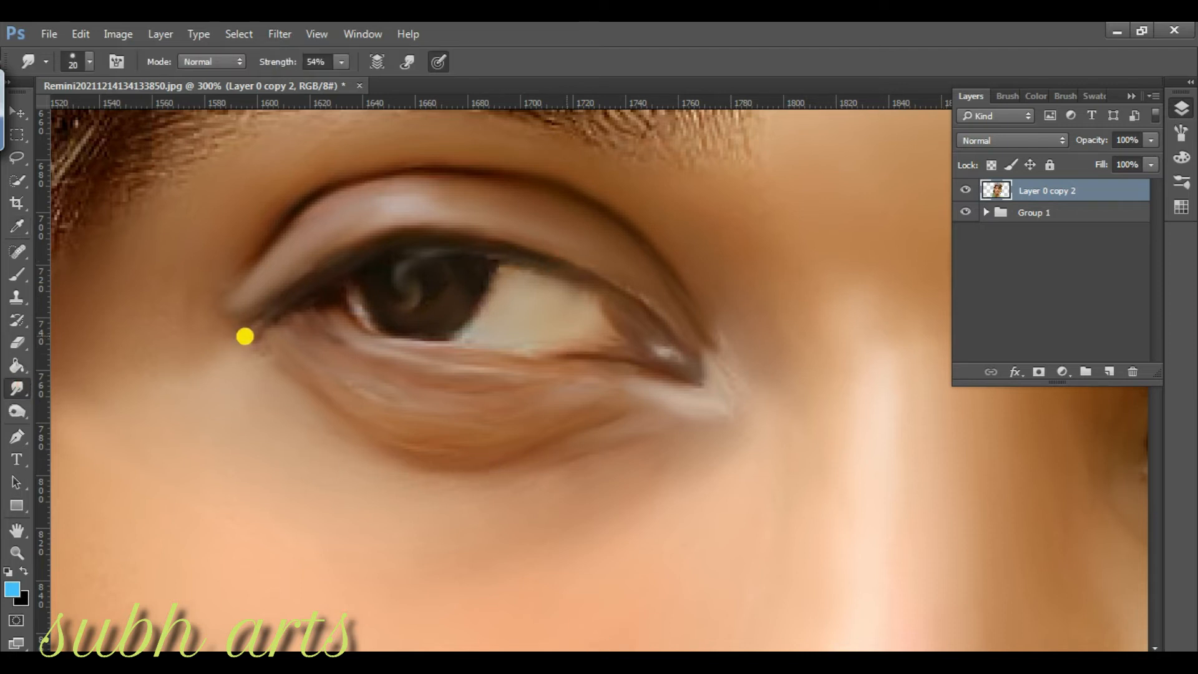
key(bracketright)
- Smooth the outer rim and lobe of the image-left ear, smudging away the watermark lettering across it
click(17, 552)
right_click(413, 387)
click(484, 406)
click(412, 307)
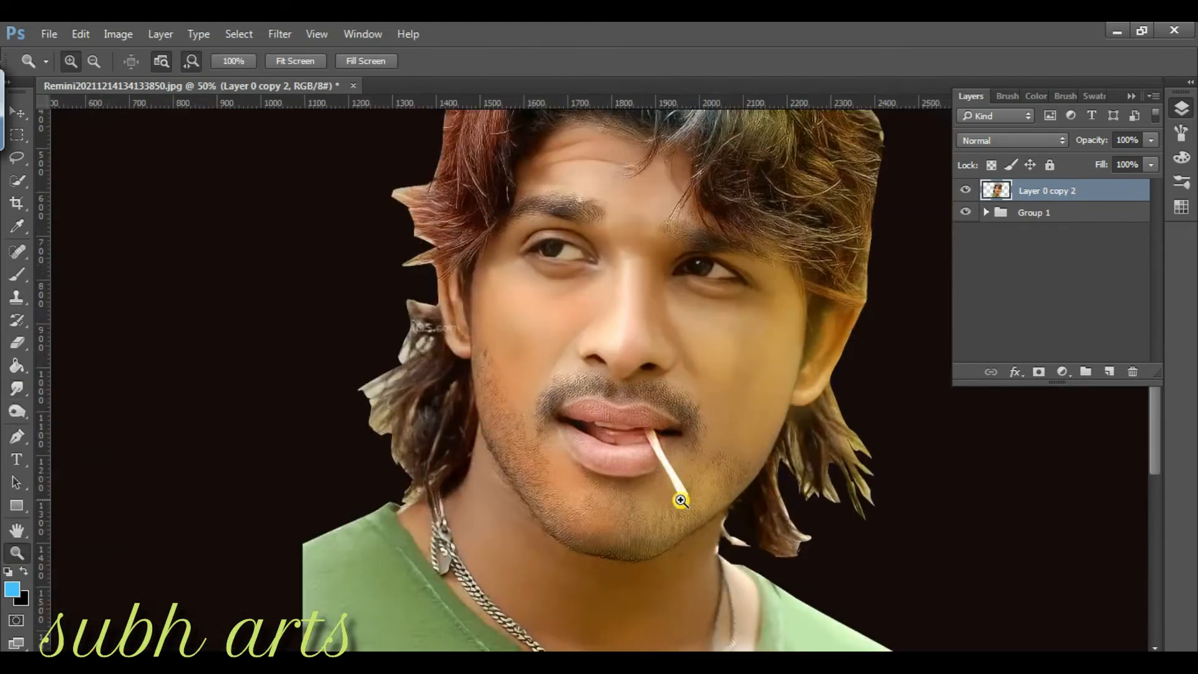
click(412, 307)
click(411, 308)
click(17, 388)
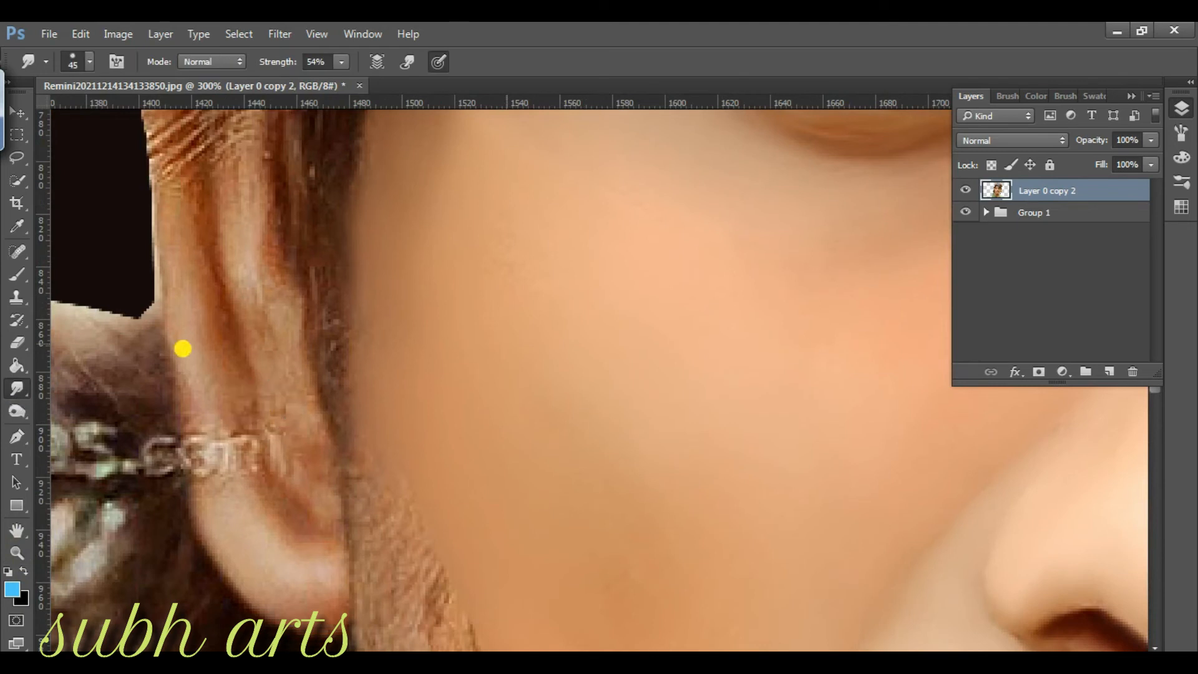
mouse_move(268, 506)
mouse_down()
mouse_move(209, 434)
mouse_move(200, 465)
mouse_move(173, 226)
mouse_up()
- Smooth the inner folds of the image-left ear with a 15 px Smudge brush
key([)
key([)
click(265, 373)
mouse_move(273, 383)
mouse_down()
mouse_move(311, 451)
mouse_move(267, 418)
mouse_up()
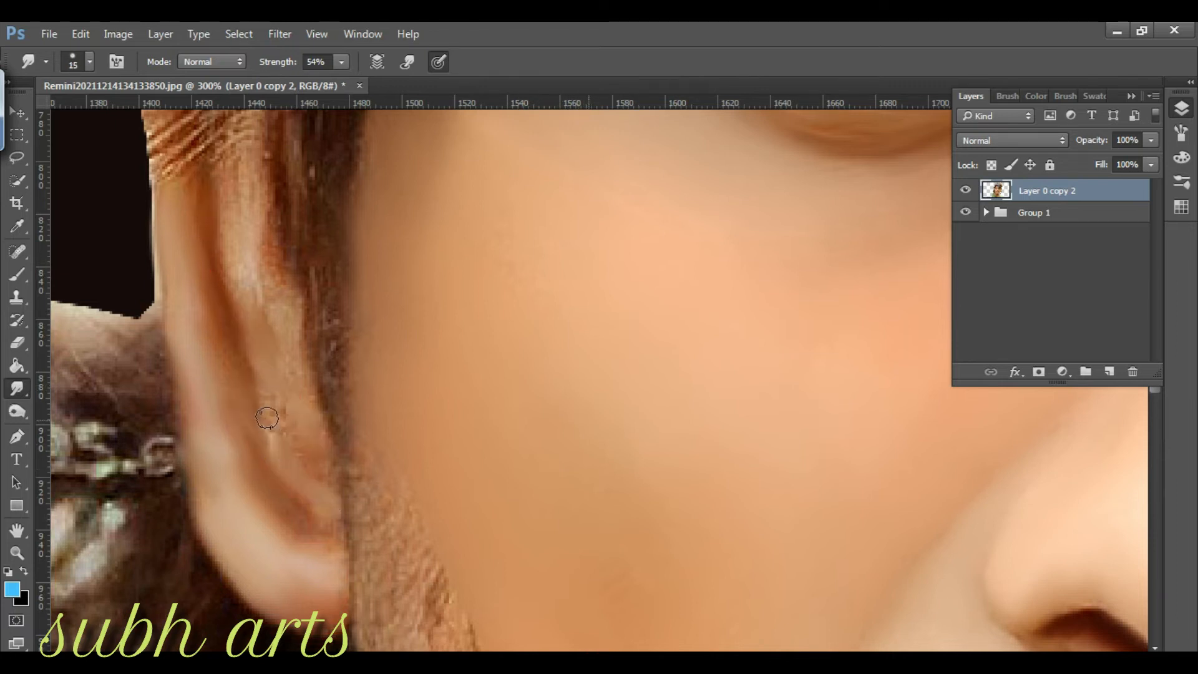
mouse_move(263, 230)
mouse_down()
mouse_move(252, 236)
mouse_move(269, 264)
mouse_move(253, 429)
mouse_up()
key(])
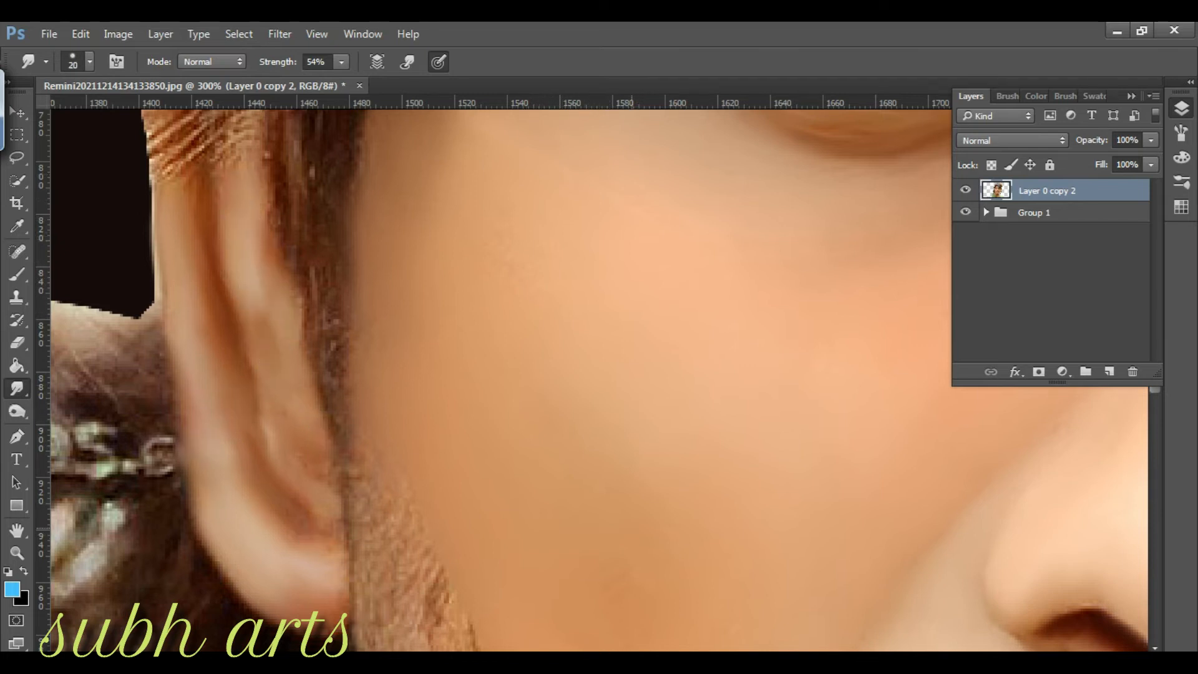
- Collapse the layer list and smooth the lobe and lower rim of the image-right ear with a 20 px Smudge brush
mouse_move(650, 661)
mouse_down()
mouse_move(733, 662)
mouse_move(813, 418)
mouse_up()
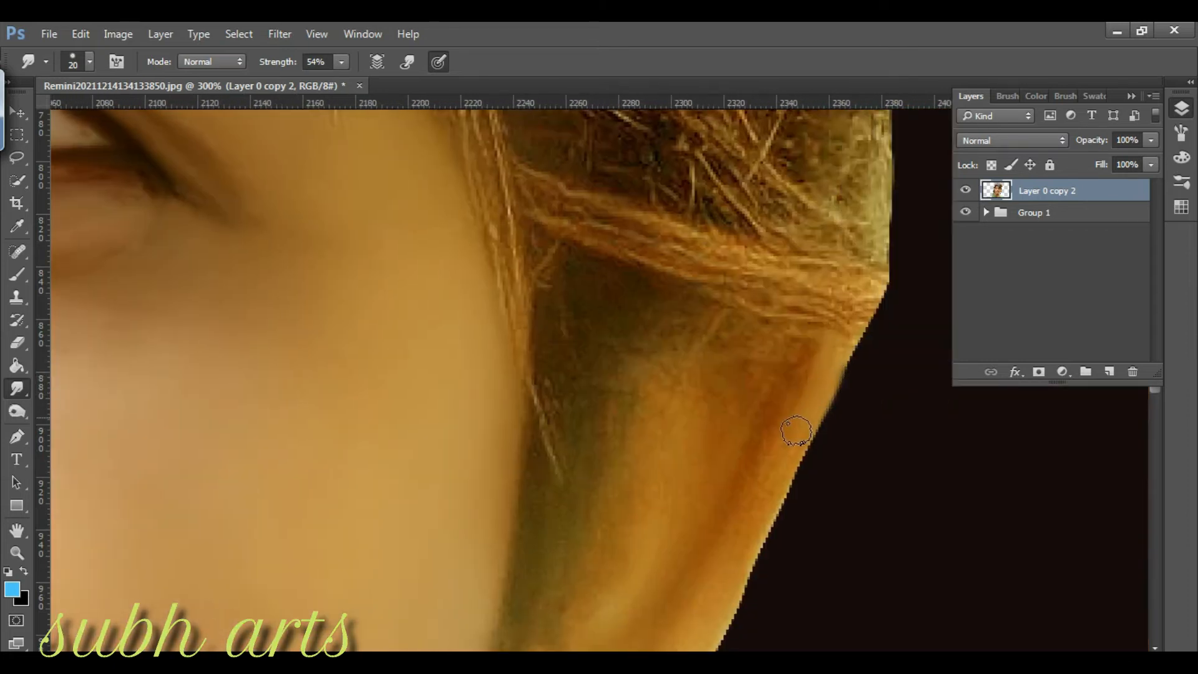
click(1175, 112)
drag(1154, 368, 1152, 396)
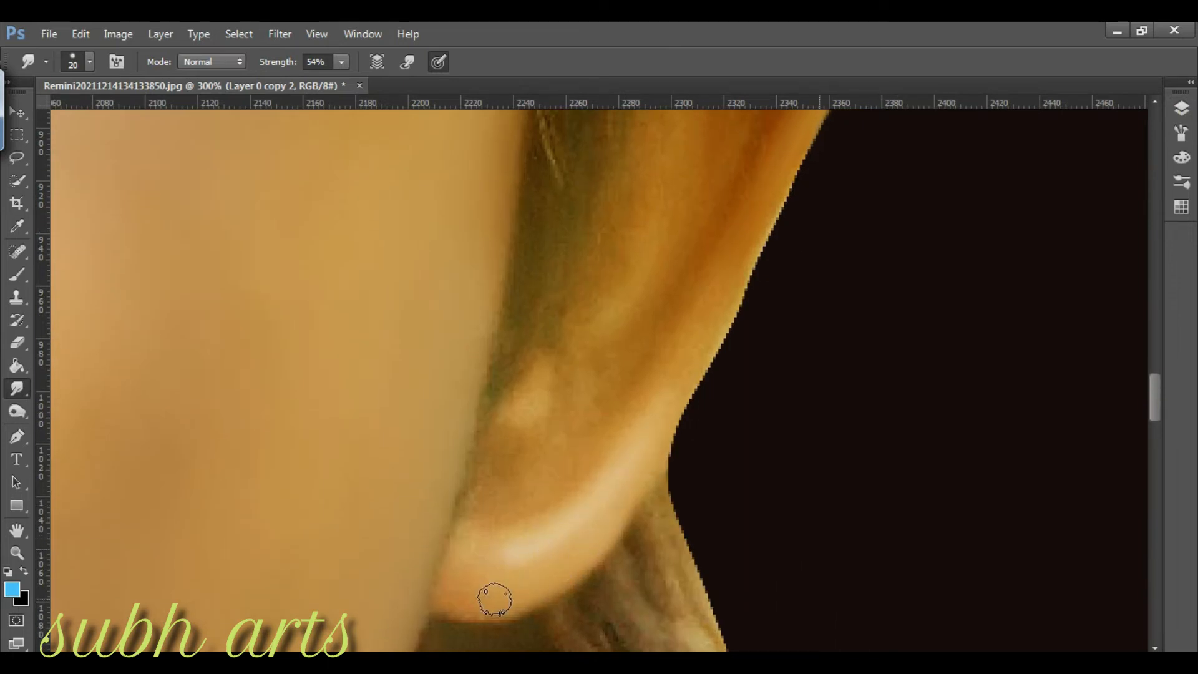
drag(650, 373, 622, 408)
drag(719, 307, 676, 371)
mouse_move(678, 272)
mouse_down()
mouse_move(653, 322)
mouse_move(734, 186)
mouse_up()
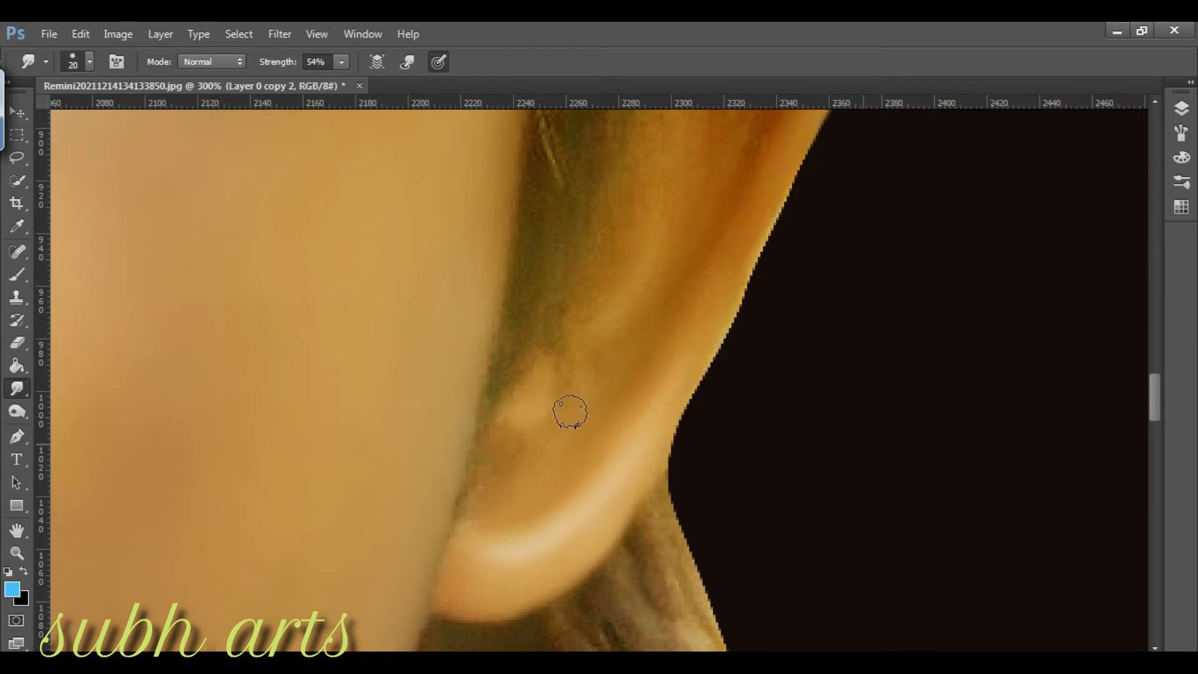
- Smooth the upper part of the image-right ear below the hair strands with the 20 px Smudge brush
drag(1154, 402, 1154, 378)
click(697, 391)
click(634, 529)
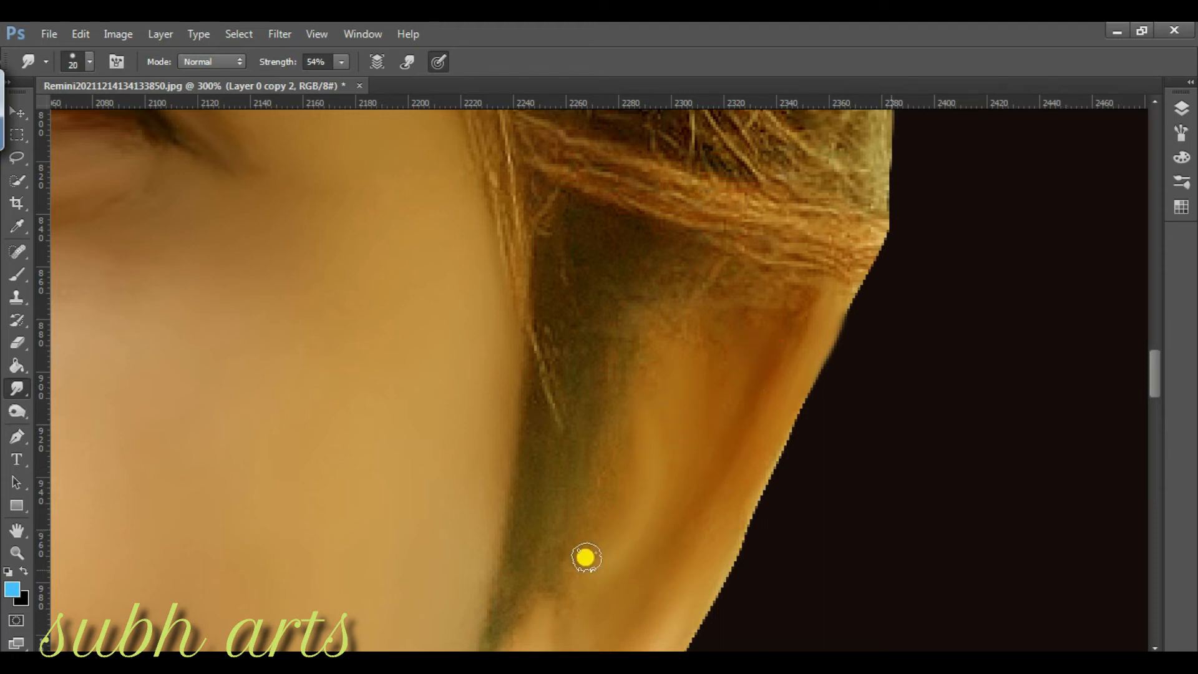
- Smooth the outline, upper edge and central creases of the lower lip with a 20 px Smudge brush
scroll(686, 492, down, 2)
scroll(800, 524, down, 2)
drag(826, 659, 711, 659)
scroll(842, 474, down, 6)
scroll(840, 488, down, 1)
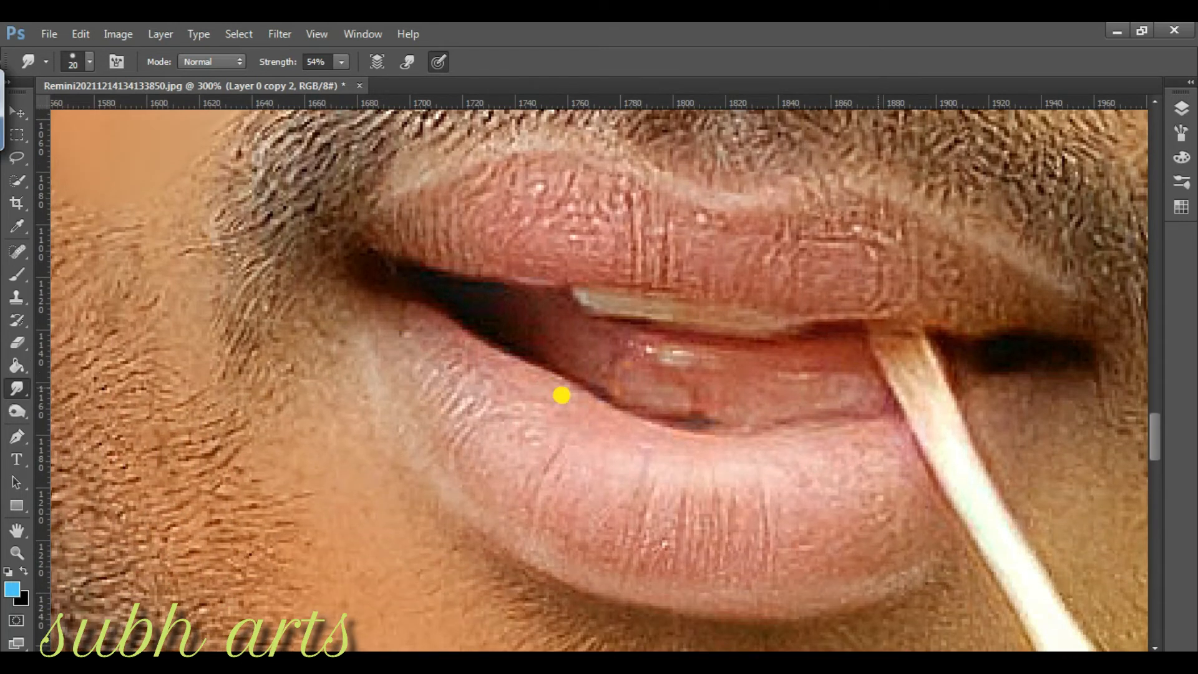
mouse_move(646, 469)
mouse_down()
mouse_move(676, 506)
mouse_move(645, 527)
mouse_move(728, 535)
mouse_up()
drag(914, 571, 718, 600)
mouse_move(587, 578)
mouse_down()
mouse_move(449, 497)
mouse_move(361, 365)
mouse_up()
drag(472, 393, 431, 403)
mouse_move(438, 332)
mouse_down()
mouse_move(603, 416)
mouse_move(731, 437)
mouse_move(858, 435)
mouse_up()
key([)
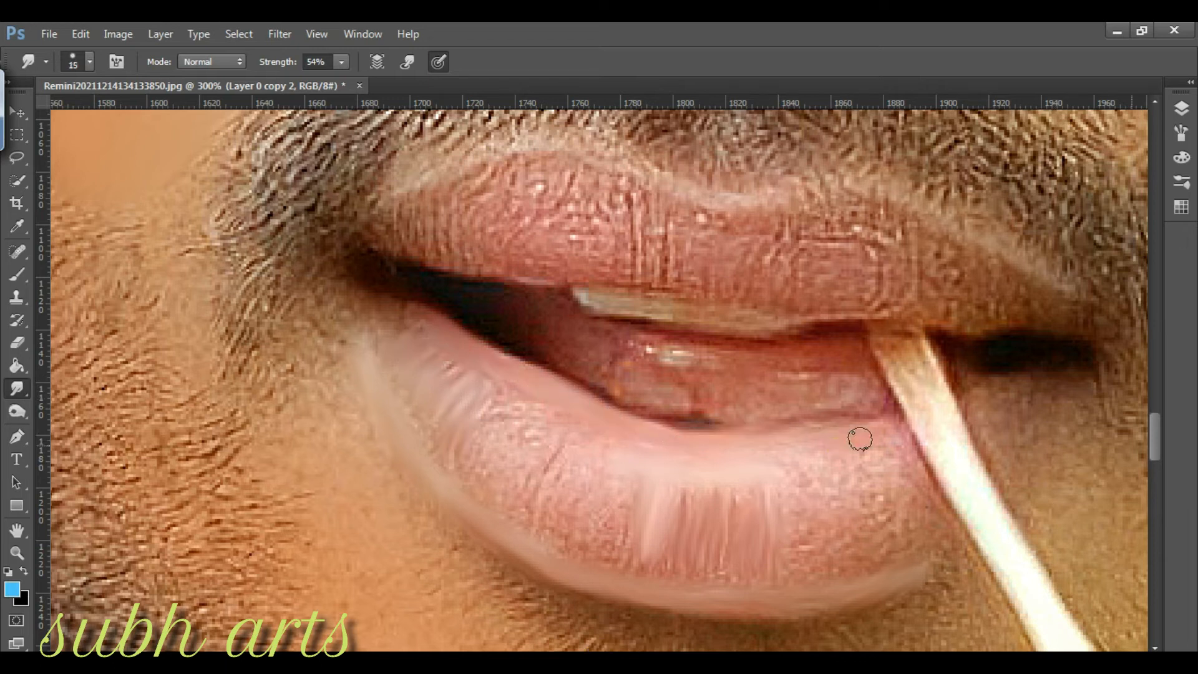
- Smooth the upper part of the stick in the mouth and the remaining lower-lip texture with a 15 px Smudge brush
drag(946, 448, 966, 461)
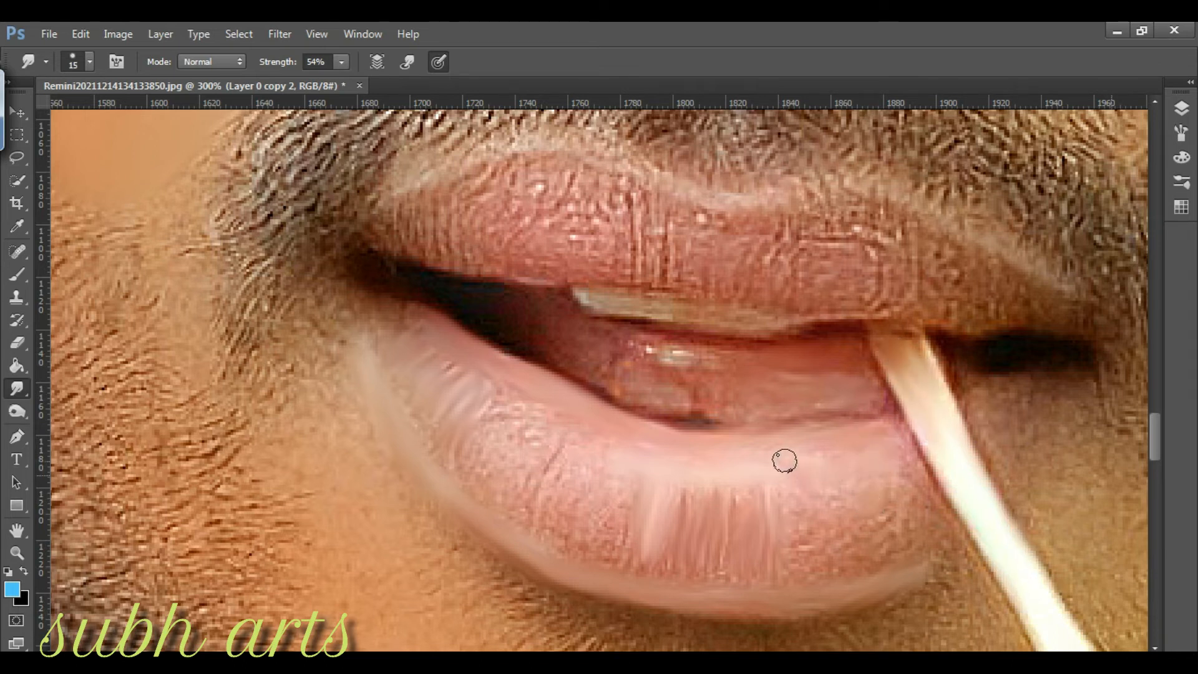
mouse_move(827, 512)
mouse_down()
mouse_move(841, 547)
mouse_move(896, 513)
mouse_move(815, 522)
mouse_move(817, 565)
mouse_up()
key(bracketright)
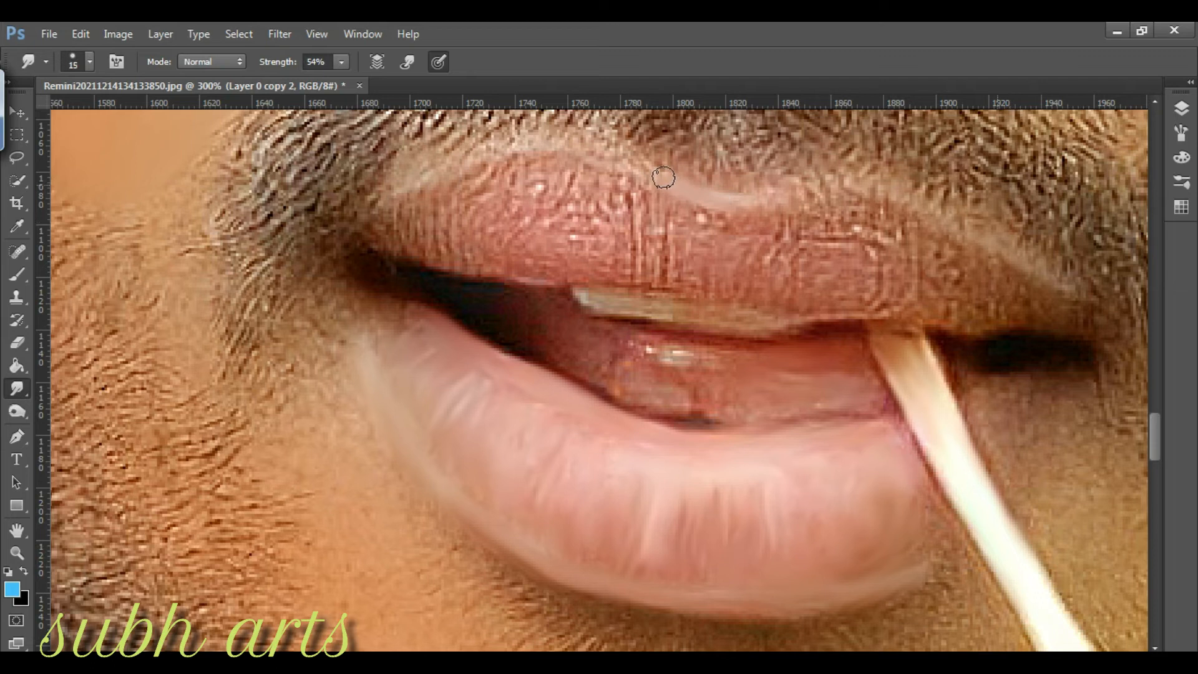
- Smooth the light outline along the upper edge of the upper lip with a 15 px Smudge brush
drag(524, 149, 403, 196)
drag(789, 190, 818, 182)
drag(893, 214, 936, 217)
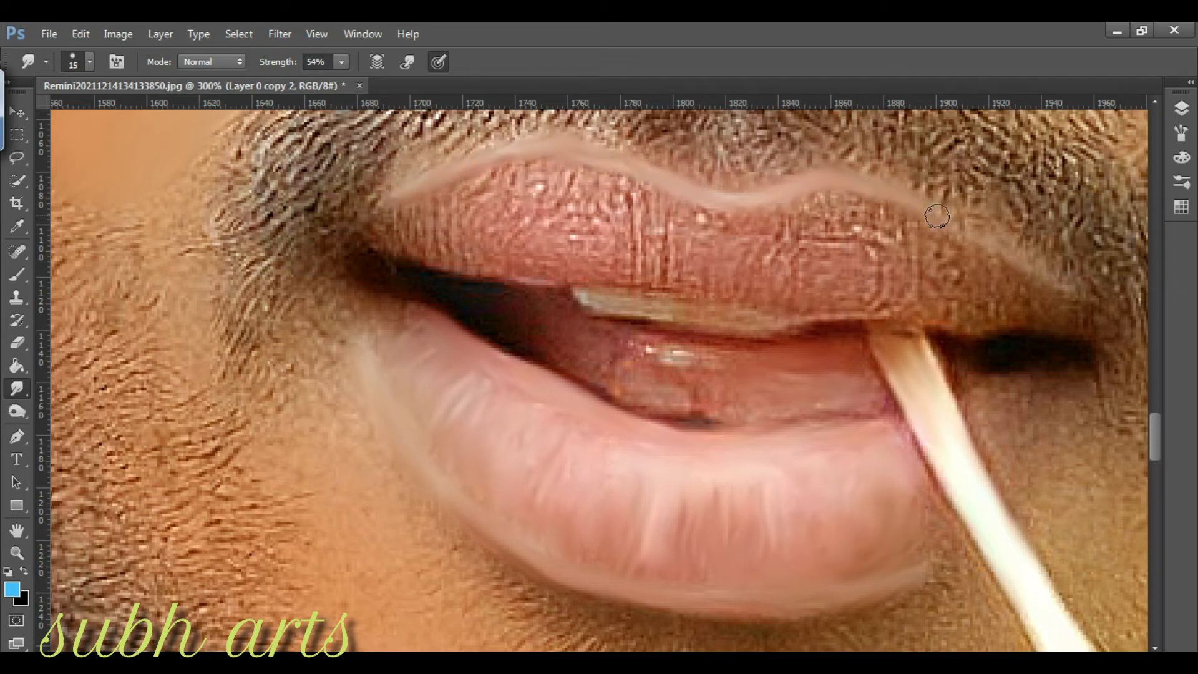
- Smooth the image-right half of the upper lip with a 25 px Smudge brush
key(bracketright)
key(bracketright)
mouse_move(839, 263)
mouse_down()
mouse_move(828, 269)
mouse_move(859, 269)
mouse_up()
mouse_move(838, 216)
mouse_down()
mouse_move(994, 278)
mouse_move(960, 300)
mouse_move(1067, 313)
mouse_move(898, 296)
mouse_up()
mouse_move(762, 275)
mouse_down()
mouse_move(784, 288)
mouse_move(813, 220)
mouse_up()
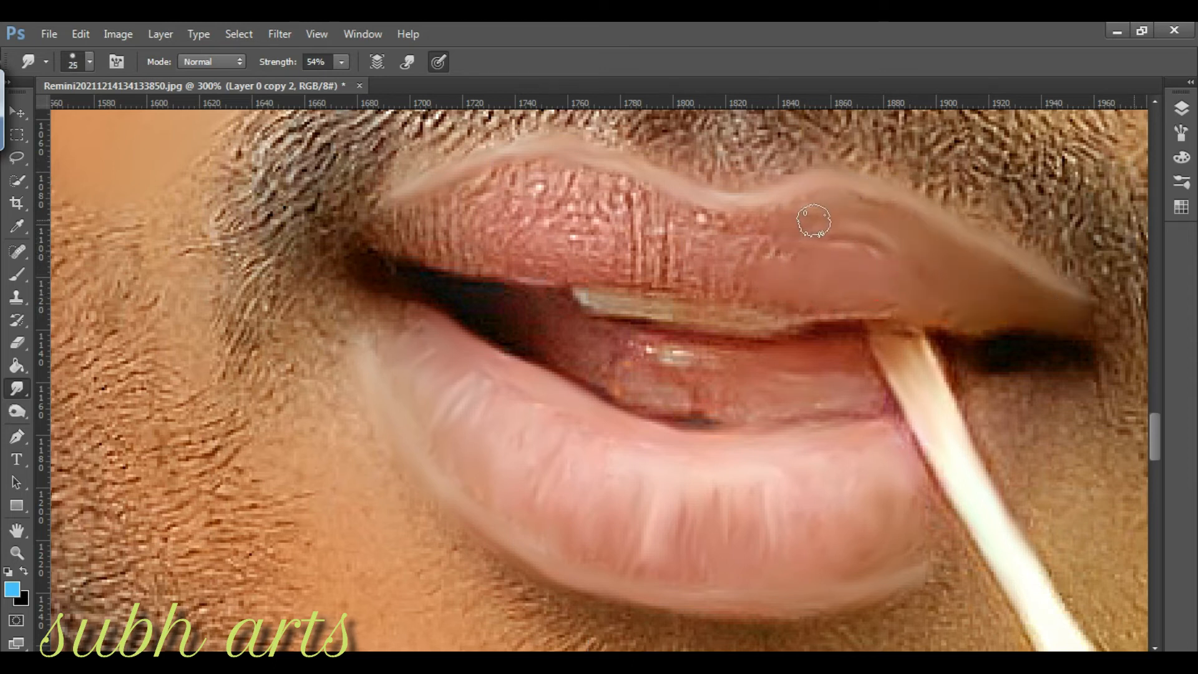
- Smooth the image-left half of the upper lip and the glossy area inside the mouth with a 20 px Smudge brush
mouse_move(662, 245)
mouse_down()
mouse_move(694, 231)
mouse_move(713, 284)
mouse_move(577, 187)
mouse_move(519, 184)
mouse_move(590, 256)
mouse_move(625, 250)
mouse_move(622, 191)
mouse_move(562, 228)
mouse_up()
key(bracketleft)
drag(492, 192, 419, 214)
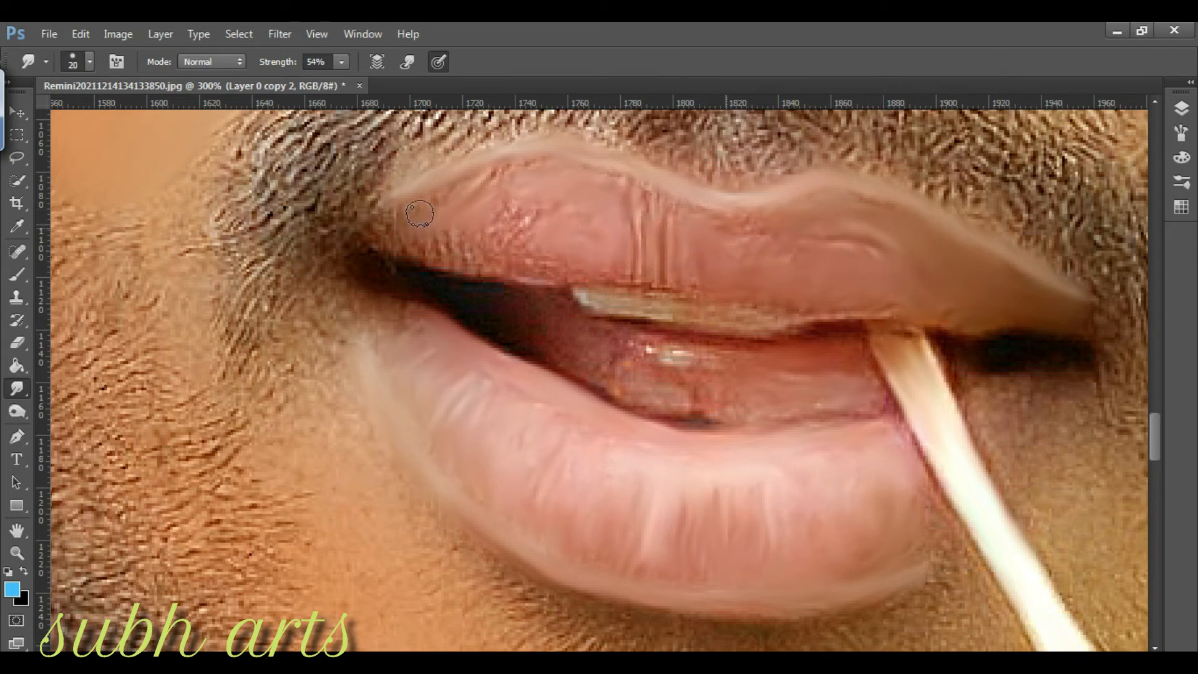
mouse_move(523, 223)
mouse_down()
mouse_move(537, 232)
mouse_move(447, 257)
mouse_up()
drag(664, 368, 682, 366)
key(bracketleft)
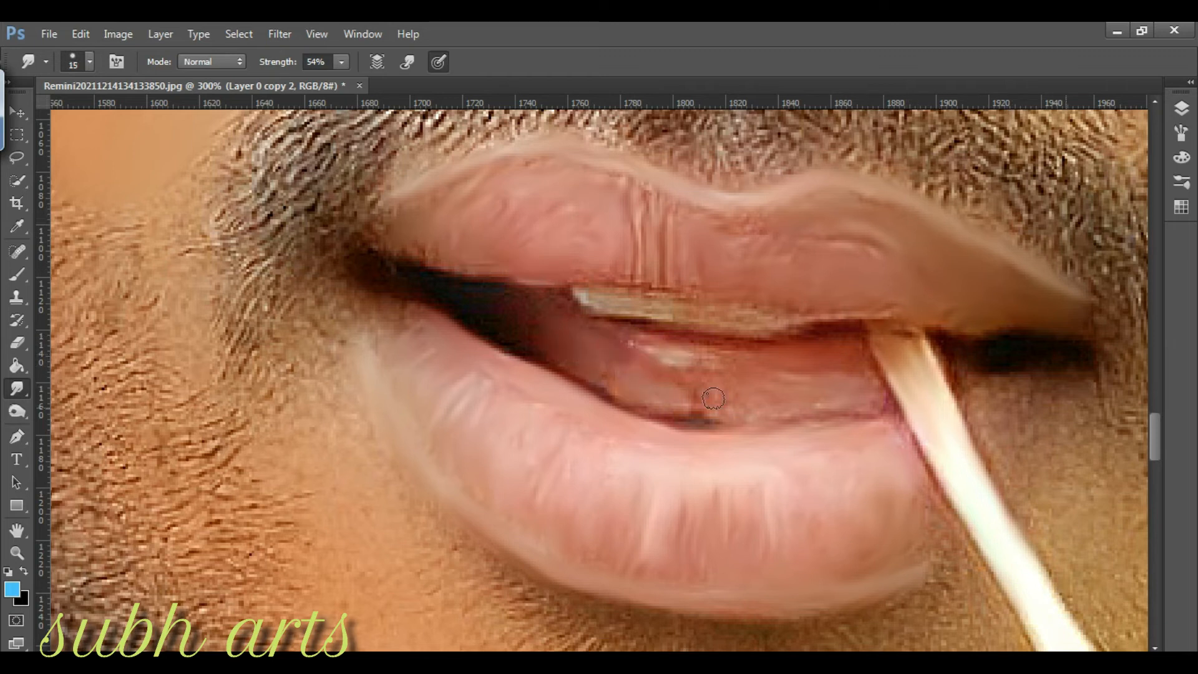
- Smooth the lower part of the stick down to its tip with a 20 px Smudge brush
scroll(897, 452, down, 5)
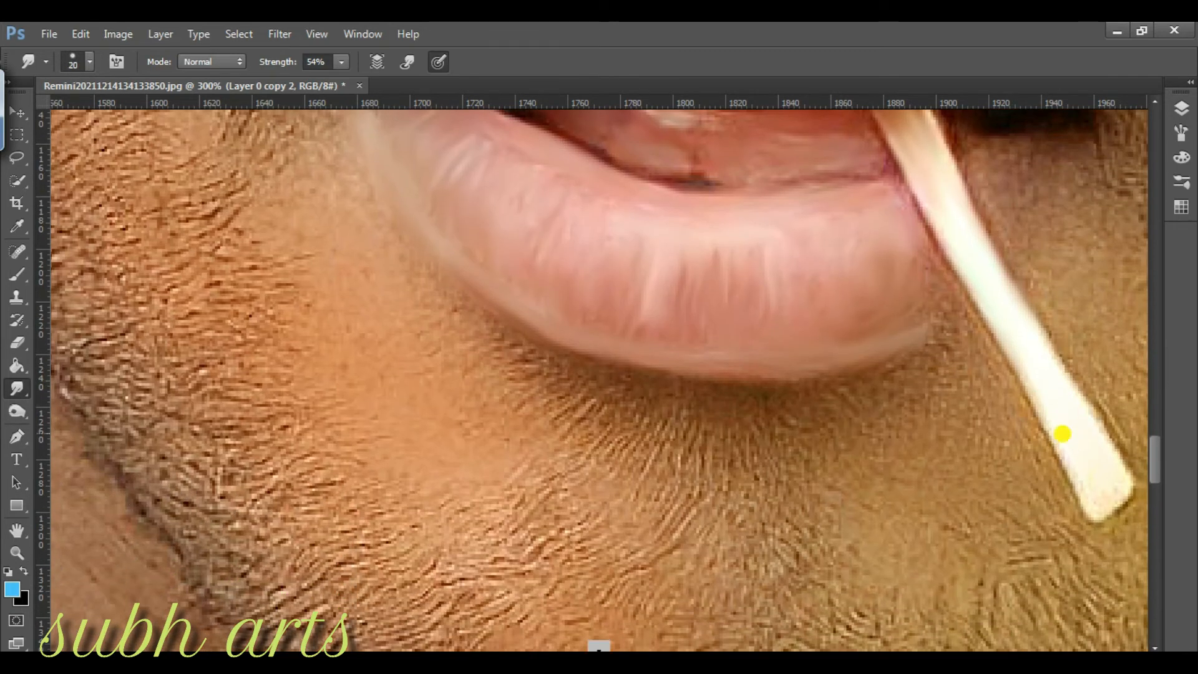
drag(1063, 435, 1099, 494)
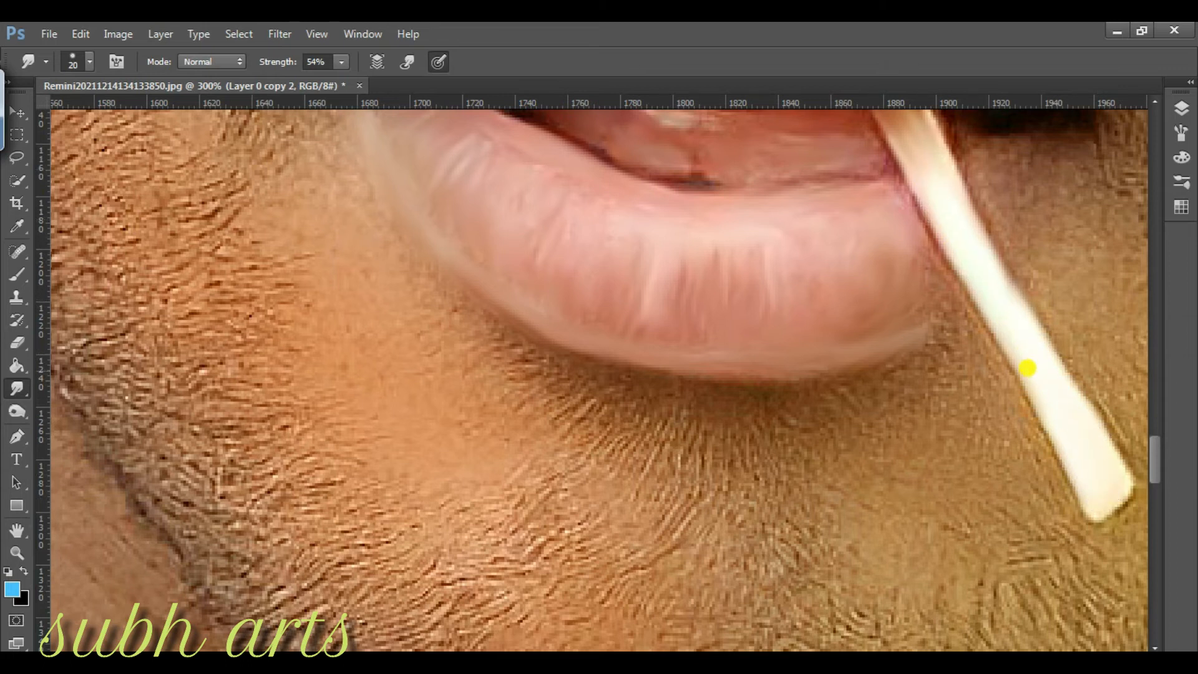
scroll(978, 350, up, 4)
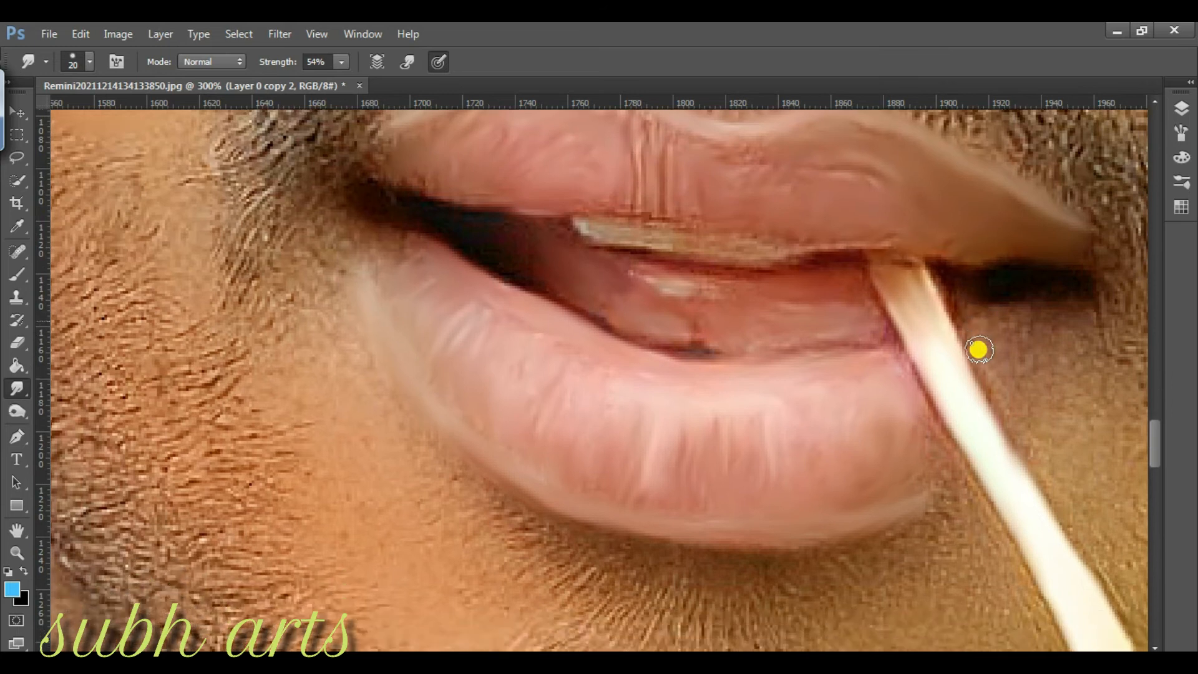
- Choose another Smudge brush tip and smooth the skin beside the image-left end of the lower lip
scroll(977, 347, down, 3)
right_click(474, 343)
drag(677, 584, 673, 557)
click(615, 528)
click(750, 459)
key(bracketleft)
key(bracketleft)
mouse_move(388, 425)
mouse_down()
mouse_move(480, 455)
mouse_move(357, 374)
mouse_move(340, 259)
mouse_up()
key(bracketleft)
mouse_move(326, 307)
mouse_down()
mouse_move(366, 387)
mouse_move(441, 401)
mouse_up()
- Smooth the skin below the lower lip and on both sides of the stick, reducing the Smudge brush to 25 px
drag(941, 487, 906, 529)
drag(730, 650, 789, 650)
key(bracketleft)
mouse_move(666, 303)
mouse_down()
mouse_move(656, 262)
mouse_move(653, 334)
mouse_move(669, 361)
mouse_up()
key(bracketleft)
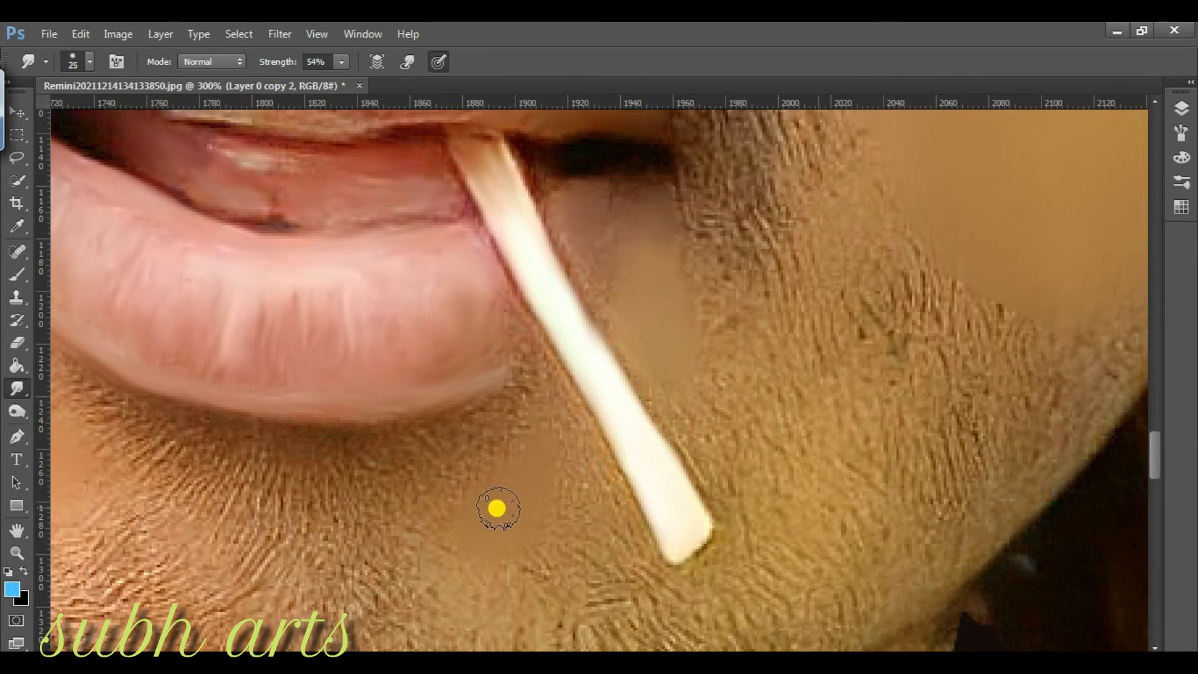
- Bring the hair into view at 100% and give Smudge the scattered-dot 167 brush tip at 97 px
click(17, 552)
right_click(480, 402)
click(572, 410)
click(703, 502)
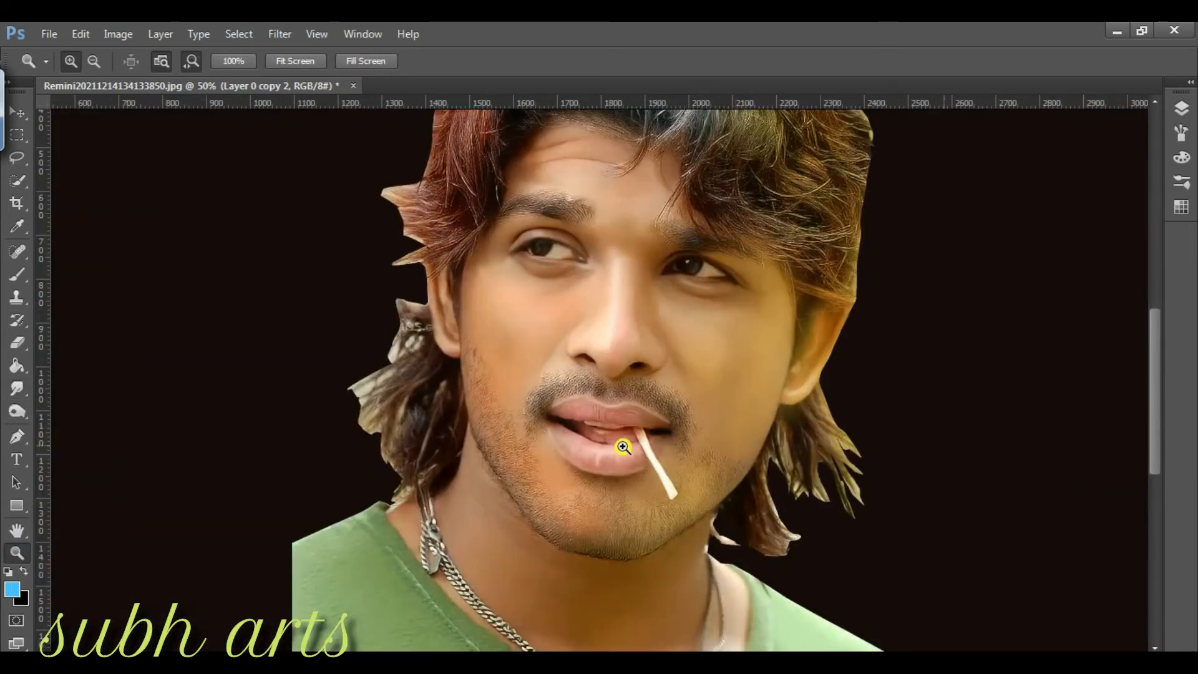
scroll(623, 455, down, 2)
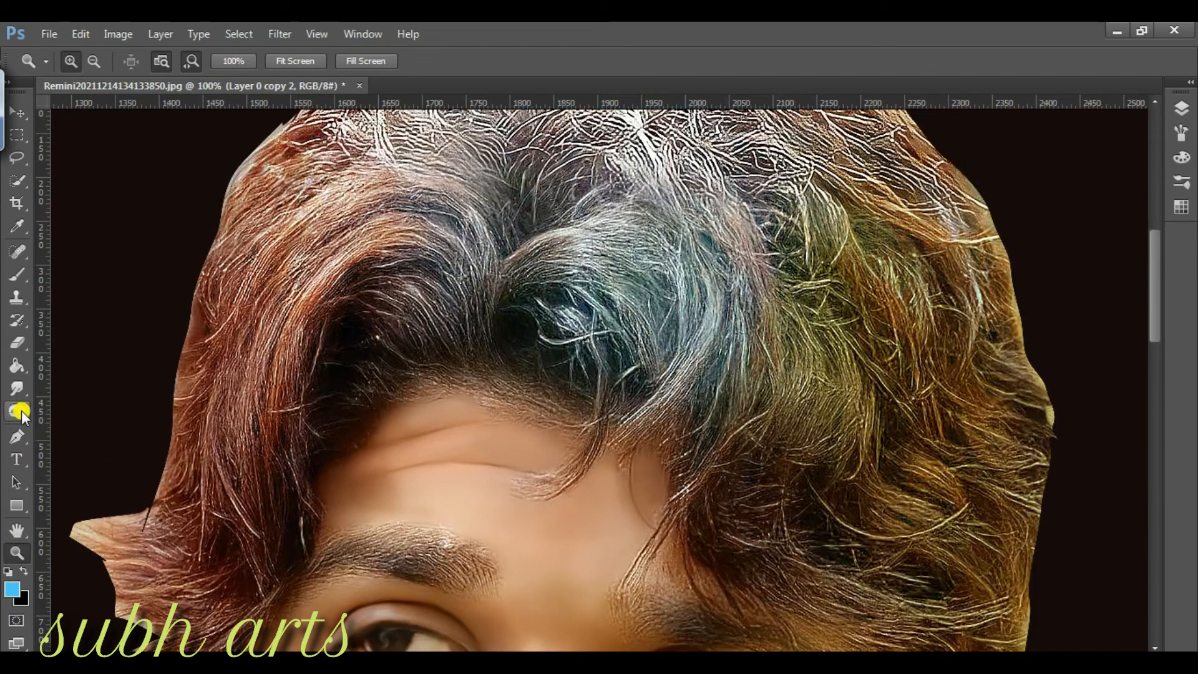
click(17, 388)
right_click(365, 404)
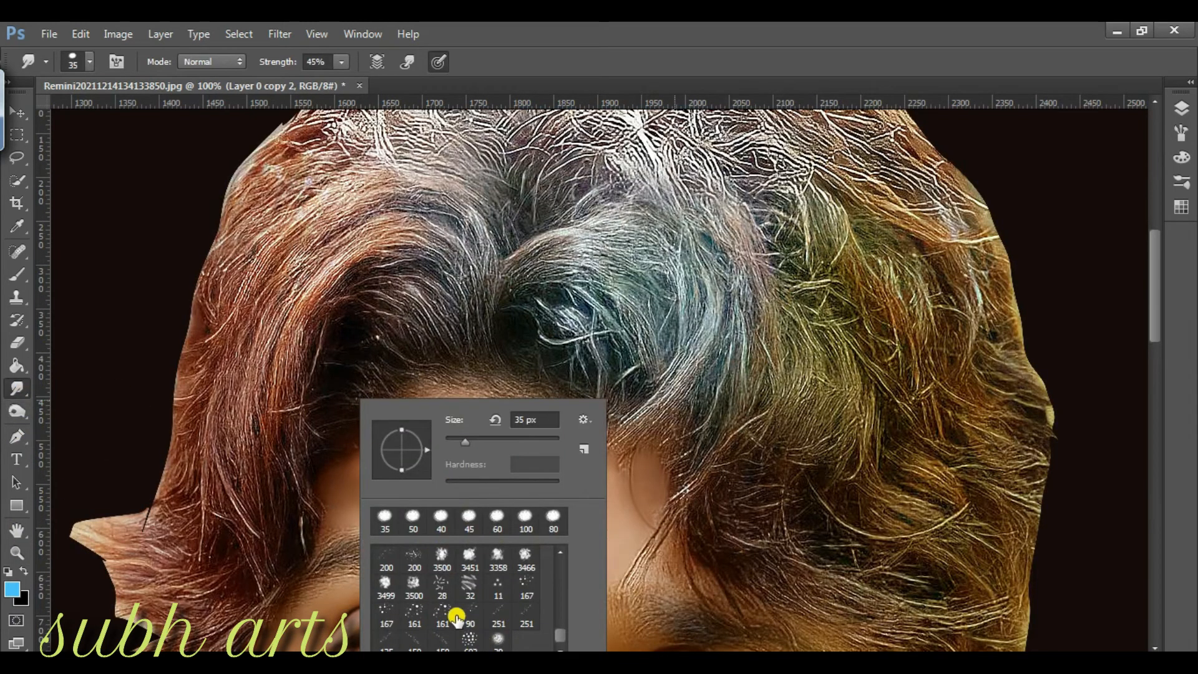
scroll(450, 614, up, 2)
click(407, 589)
scroll(436, 596, down, 2)
click(525, 589)
drag(522, 442, 511, 442)
click(558, 250)
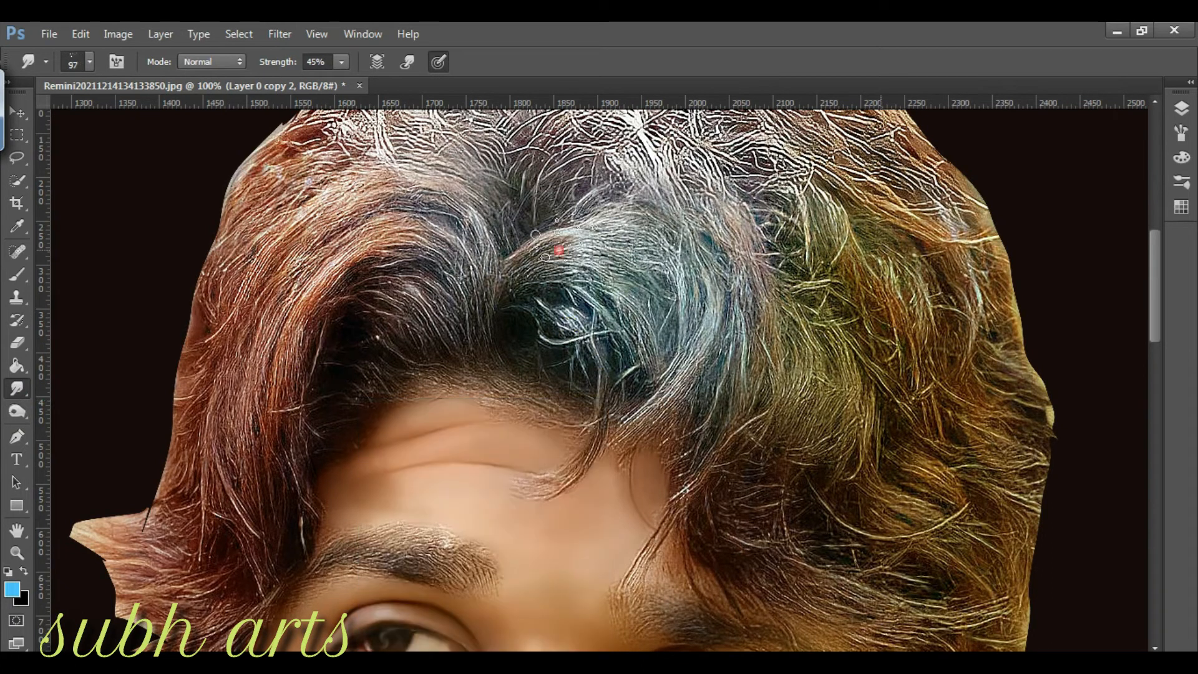
- Smear the front curls on both sides of the parting along the strands with Smudge at 50 px and 92% strength
click(548, 373)
key(bracketleft)
key(bracketleft)
mouse_move(498, 351)
mouse_down()
mouse_move(564, 279)
mouse_move(632, 326)
mouse_up()
mouse_move(522, 292)
mouse_down()
mouse_move(643, 304)
mouse_move(648, 325)
mouse_up()
drag(524, 246, 619, 269)
mouse_move(444, 317)
mouse_down()
mouse_move(341, 349)
mouse_move(433, 305)
mouse_move(306, 397)
mouse_up()
mouse_move(434, 266)
mouse_down()
mouse_move(273, 369)
mouse_move(275, 431)
mouse_up()
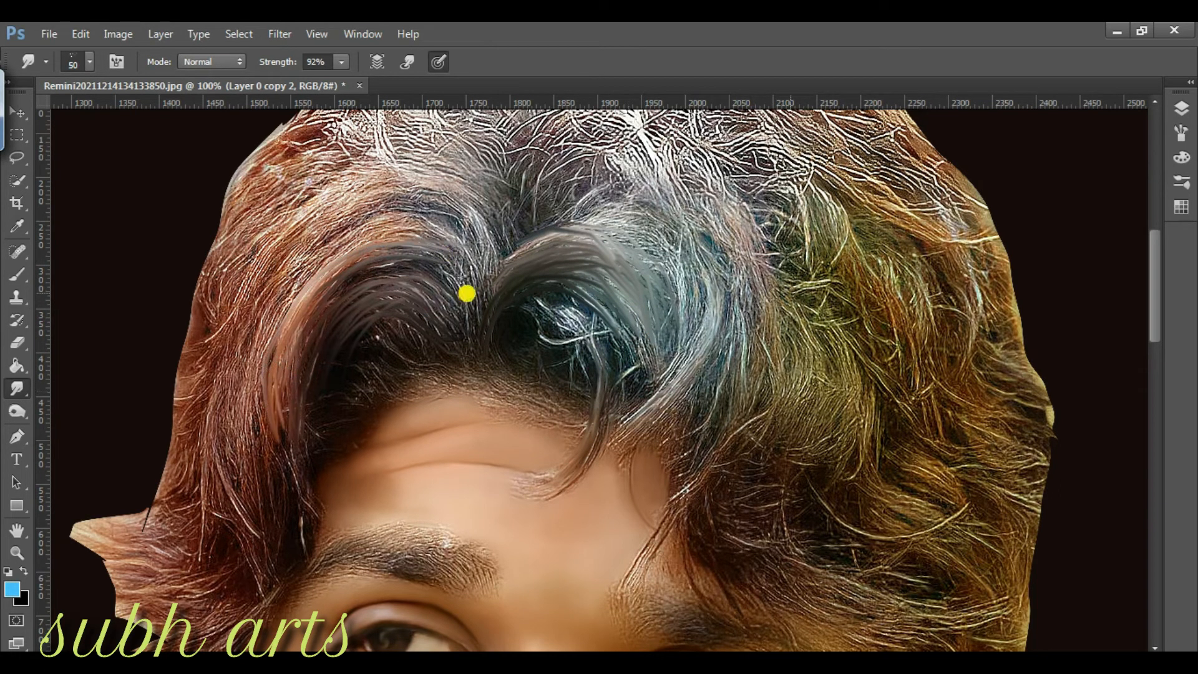
- Smear the image-left hair wave from the parting down to the temple with the 50 px Smudge brush
drag(394, 236, 262, 436)
drag(393, 330, 284, 455)
drag(377, 288, 283, 531)
drag(443, 237, 243, 383)
mouse_move(399, 215)
mouse_down()
mouse_move(214, 383)
mouse_move(215, 434)
mouse_up()
- Switch Smudge to the scattered-dot 40 brush tip and set its size to 48 px
right_click(364, 383)
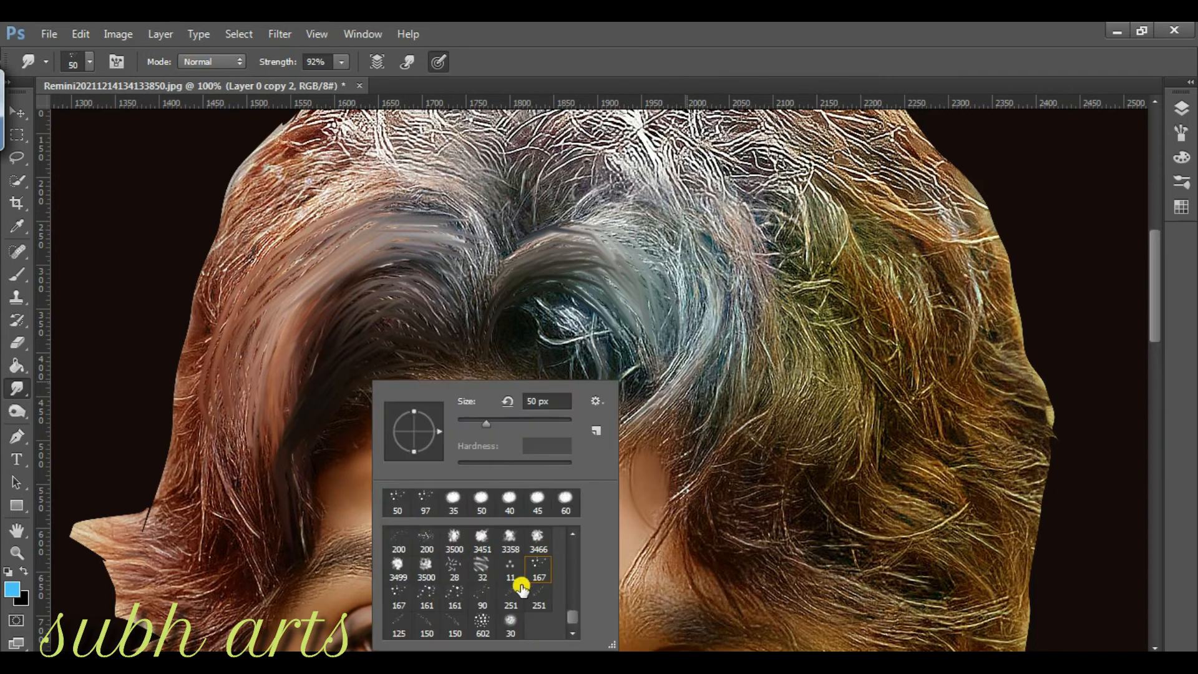
scroll(570, 600, up, 5)
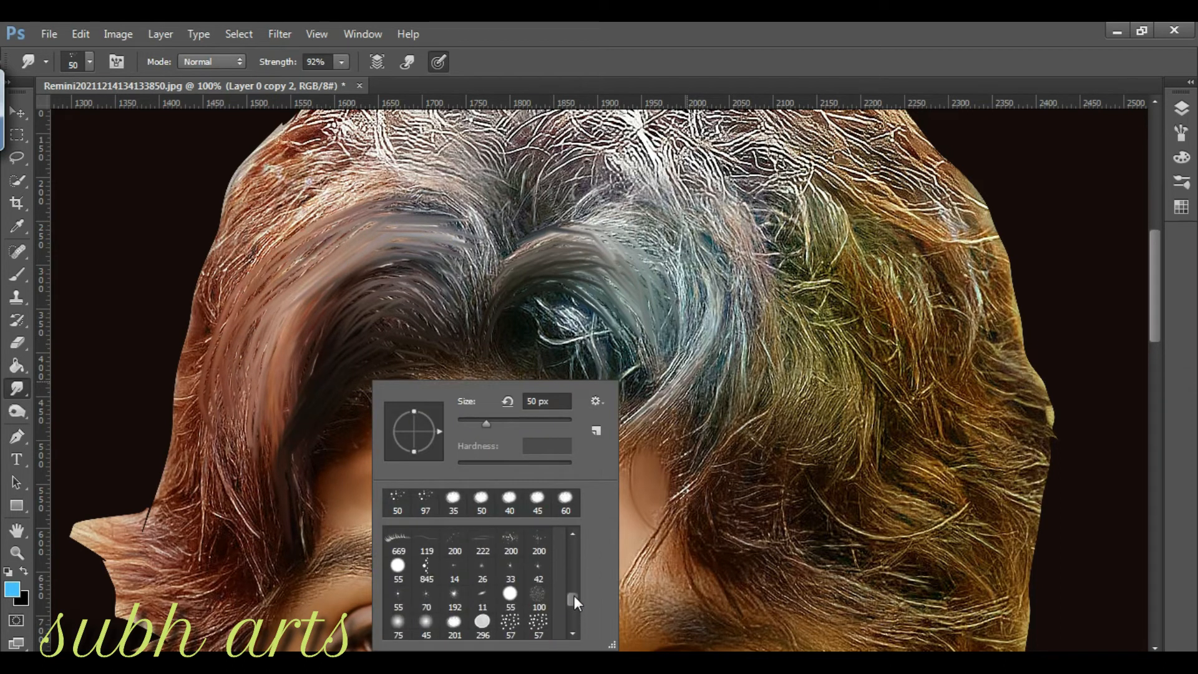
click(539, 542)
drag(569, 594, 567, 567)
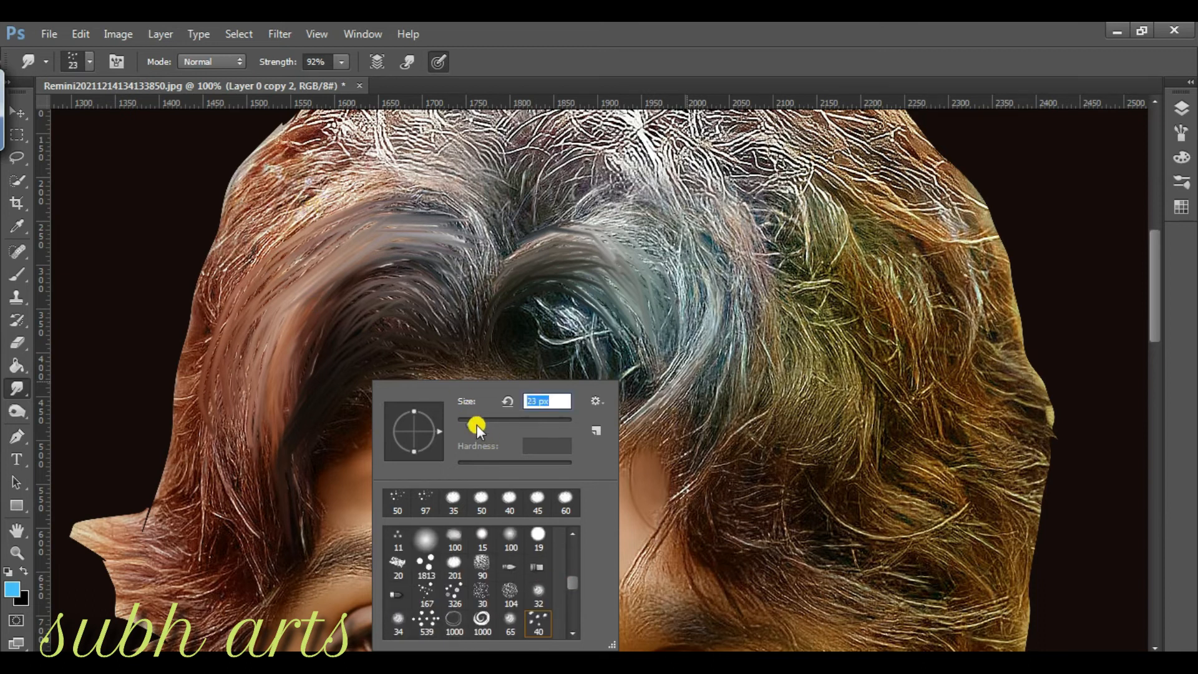
click(477, 424)
key(Return)
- Smear the outer image-left hair down into the flared tips beside the temple, lowering the Smudge strength to 59%
drag(377, 181, 180, 402)
drag(215, 319, 199, 443)
drag(282, 63, 254, 69)
mouse_move(374, 193)
mouse_down()
mouse_move(407, 231)
mouse_move(406, 323)
mouse_move(423, 373)
mouse_up()
drag(242, 437, 88, 566)
drag(172, 534, 87, 561)
drag(196, 391, 84, 549)
mouse_move(187, 570)
mouse_down()
mouse_move(115, 605)
mouse_move(235, 555)
mouse_move(179, 564)
mouse_move(246, 561)
mouse_up()
- Smear the hair behind the image-left ear outward over the background with Smudge at 70% strength
drag(1151, 288, 1172, 366)
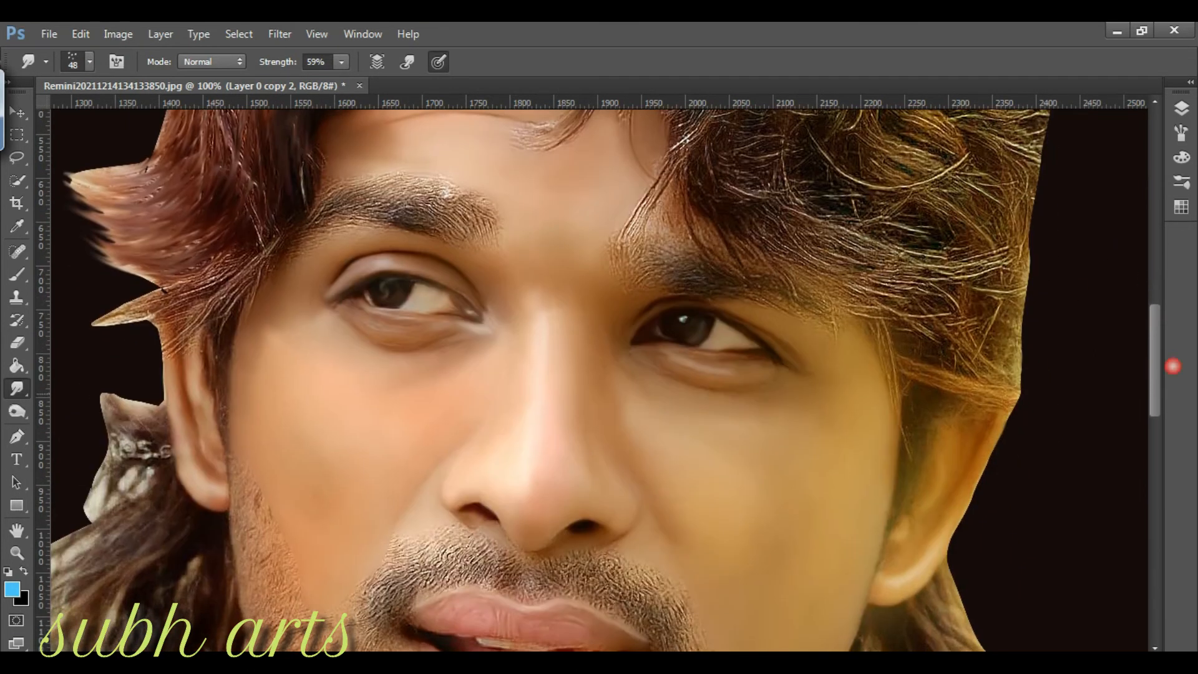
drag(515, 657, 479, 657)
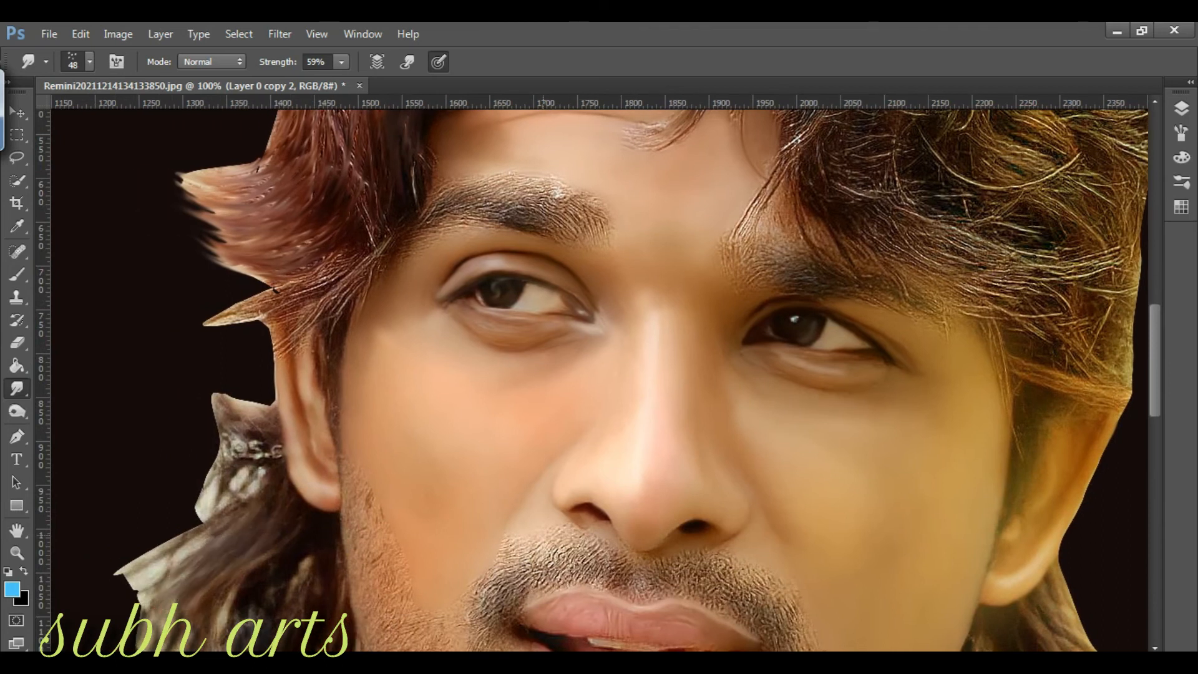
drag(253, 514, 153, 605)
drag(241, 540, 175, 559)
mouse_move(248, 451)
mouse_down()
mouse_move(213, 454)
mouse_move(178, 515)
mouse_up()
drag(242, 477, 170, 469)
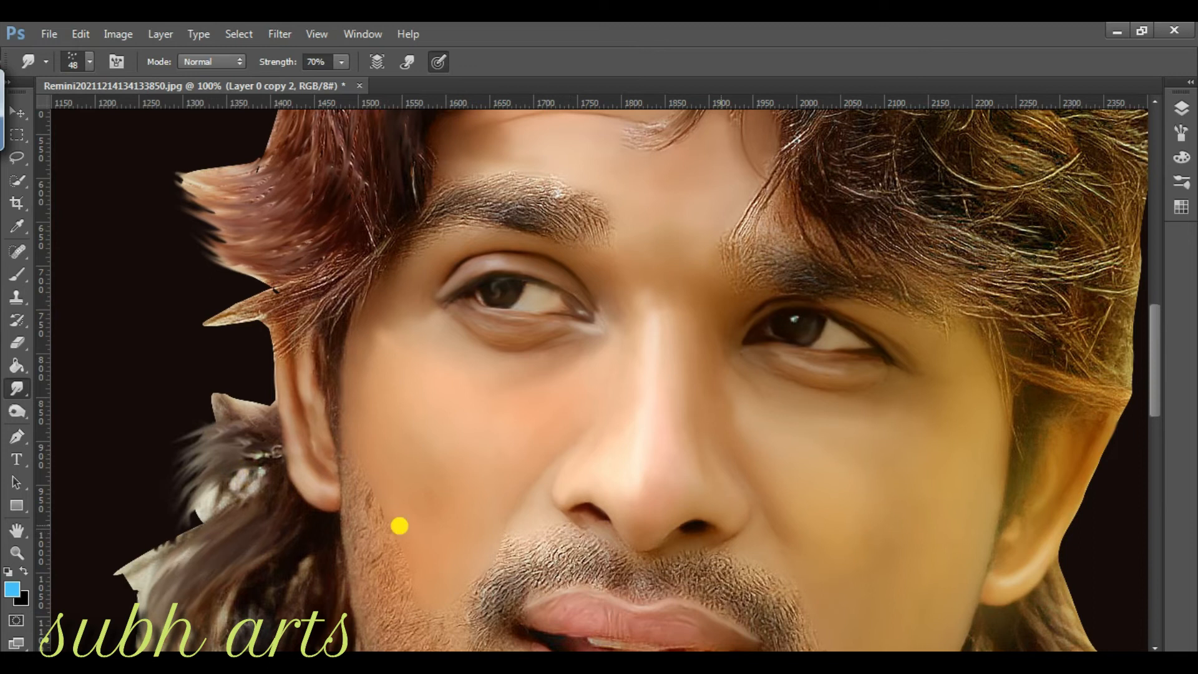
- Smear the hair below the image-left ear downward along the neck with the 48 px Smudge brush
scroll(395, 524, down, 4)
drag(268, 413, 222, 440)
mouse_move(240, 381)
mouse_down()
mouse_move(188, 487)
mouse_move(217, 467)
mouse_up()
drag(283, 388, 265, 480)
click(1181, 133)
click(1180, 133)
mouse_move(315, 339)
mouse_down()
mouse_move(258, 526)
mouse_move(203, 565)
mouse_up()
drag(310, 395, 209, 537)
- Pull the outer ends of the image-left neck hair out into soft tips over the dark background with Smudge
drag(175, 368, 141, 446)
drag(187, 346, 138, 443)
drag(171, 384, 141, 458)
mouse_move(192, 325)
mouse_down()
mouse_move(139, 468)
mouse_move(144, 361)
mouse_up()
mouse_move(164, 319)
mouse_down()
mouse_move(110, 414)
mouse_move(128, 403)
mouse_up()
drag(140, 359, 130, 446)
drag(159, 399, 143, 487)
drag(159, 431, 143, 496)
drag(209, 527, 160, 537)
drag(238, 212, 181, 259)
mouse_move(166, 336)
mouse_down()
mouse_move(127, 335)
mouse_move(113, 402)
mouse_up()
mouse_move(177, 329)
mouse_down()
mouse_move(129, 444)
mouse_move(107, 429)
mouse_up()
- Smear the lower hair tuft above the image-left ear outward into soft tips with the 48 px Smudge brush
scroll(174, 451, up, 12)
scroll(501, 309, up, 1)
mouse_move(367, 389)
mouse_down()
mouse_move(267, 465)
mouse_move(209, 451)
mouse_up()
drag(340, 431, 260, 481)
drag(312, 452, 209, 450)
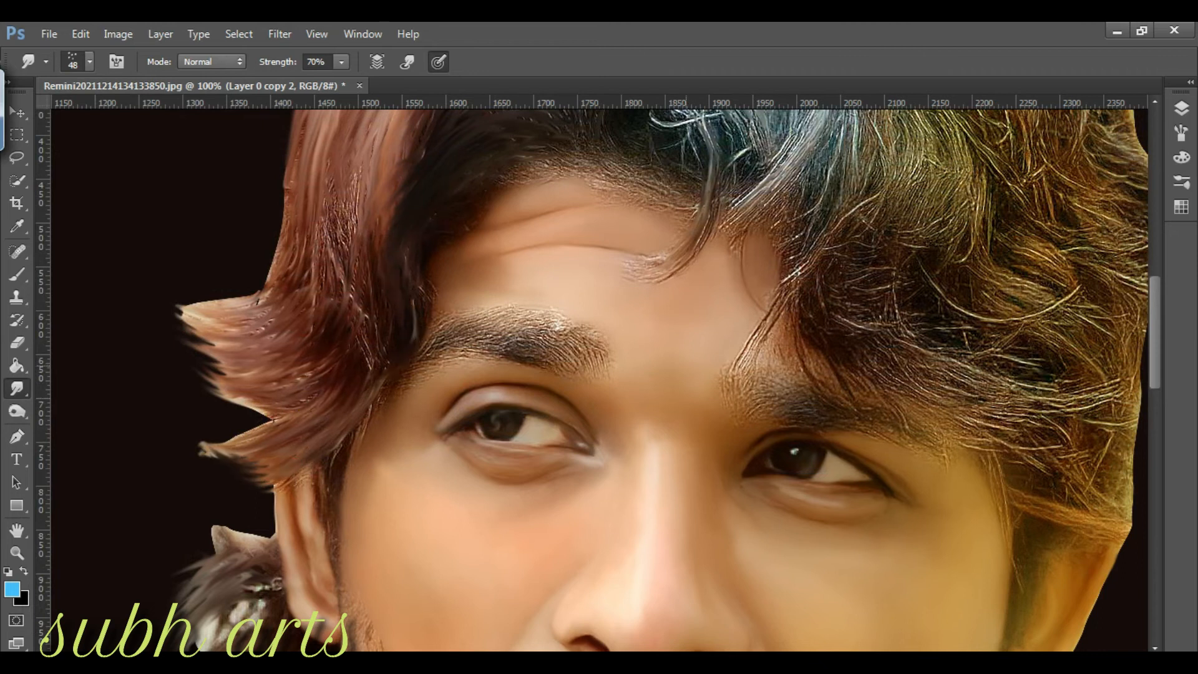
- Smear the image-left side hair down past the temple and extend the flared tips outward with Smudge
scroll(442, 238, up, 1)
drag(355, 265, 306, 425)
mouse_move(347, 256)
mouse_down()
mouse_move(331, 409)
mouse_move(269, 446)
mouse_up()
drag(315, 294, 232, 413)
drag(318, 297, 165, 382)
mouse_move(281, 302)
mouse_down()
mouse_move(210, 396)
mouse_move(155, 363)
mouse_up()
drag(258, 393, 153, 390)
drag(234, 436, 161, 422)
drag(225, 380, 140, 376)
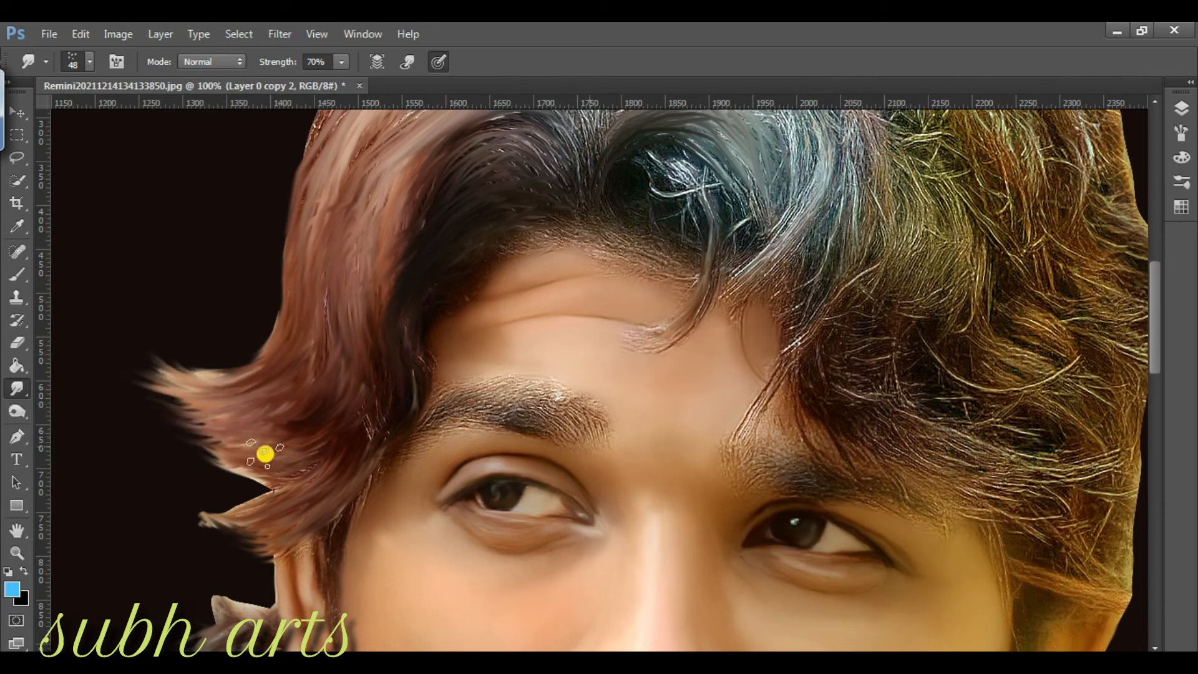
- Smear the crown hair on the image-left side of the parting into flowing strands with the 48 px Smudge brush
scroll(287, 395, up, 5)
mouse_move(591, 440)
mouse_down()
mouse_move(523, 382)
mouse_move(481, 388)
mouse_up()
mouse_move(592, 381)
mouse_down()
mouse_move(527, 353)
mouse_move(349, 434)
mouse_up()
mouse_move(458, 340)
mouse_down()
mouse_move(349, 406)
mouse_move(375, 371)
mouse_up()
drag(486, 299, 393, 349)
drag(493, 350, 464, 366)
drag(499, 296, 381, 358)
mouse_move(461, 352)
mouse_down()
mouse_move(521, 342)
mouse_move(600, 359)
mouse_up()
mouse_move(457, 331)
mouse_down()
mouse_move(563, 315)
mouse_move(621, 361)
mouse_up()
mouse_move(496, 300)
mouse_down()
mouse_move(616, 349)
mouse_move(566, 289)
mouse_move(455, 265)
mouse_move(403, 324)
mouse_up()
- Smear the dark hair wave above the forehead on the image-left side of the parting with Smudge
drag(536, 403, 436, 458)
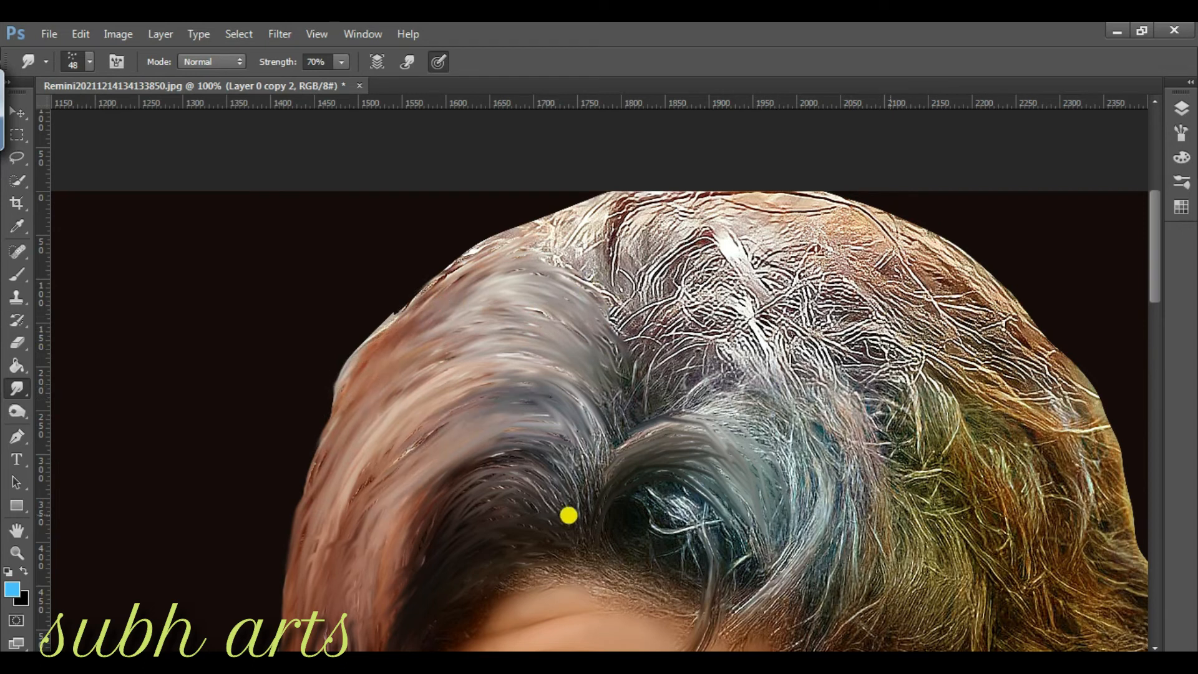
drag(477, 508, 414, 567)
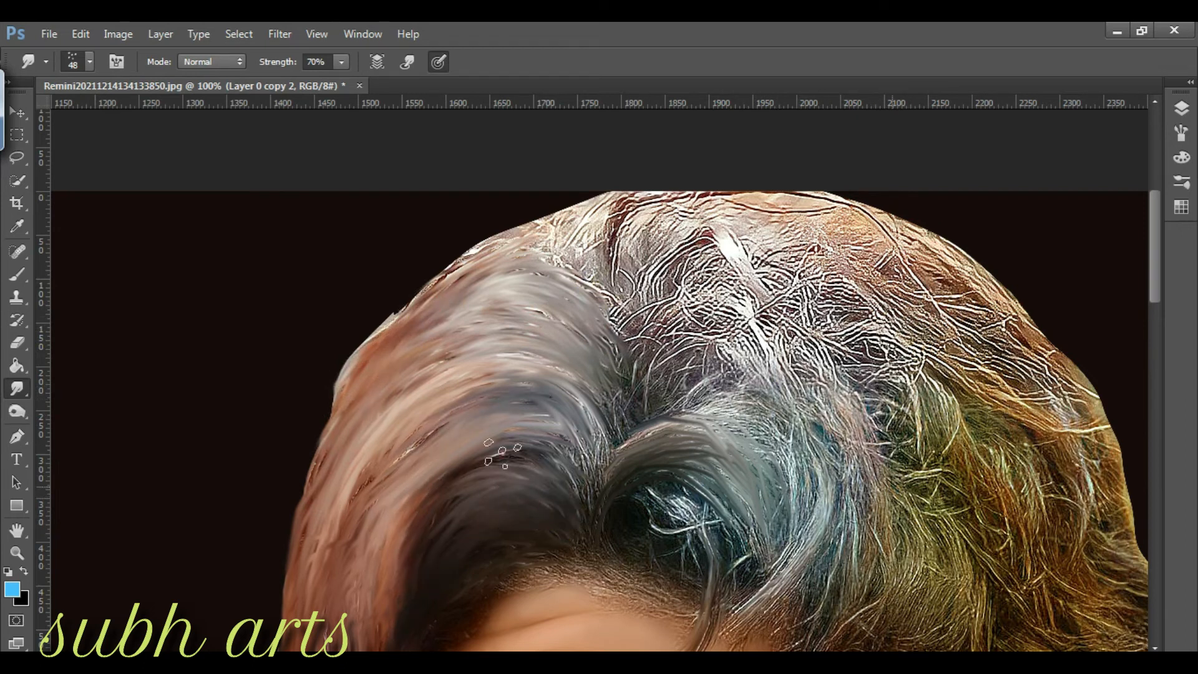
drag(560, 445, 332, 574)
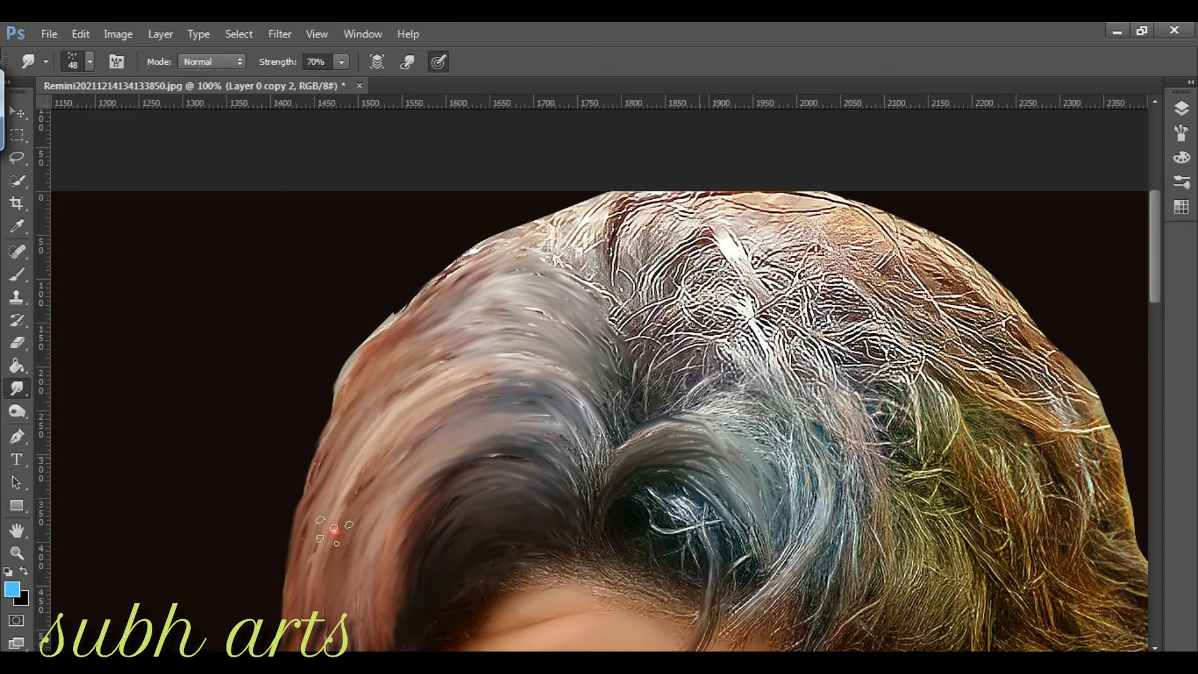
- Smear the bluish curl on the image-right side of the parting down toward the forehead with Smudge
mouse_move(642, 555)
mouse_down()
mouse_move(730, 500)
mouse_move(758, 568)
mouse_up()
mouse_move(670, 421)
mouse_down()
mouse_move(787, 514)
mouse_move(745, 605)
mouse_up()
drag(711, 399, 789, 585)
mouse_move(668, 383)
mouse_down()
mouse_move(823, 508)
mouse_move(791, 605)
mouse_move(832, 509)
mouse_up()
drag(661, 356, 872, 521)
- Smear the tangled top hair around the upper end of the parting into smooth strands with Smudge
mouse_move(651, 319)
mouse_down()
mouse_move(760, 297)
mouse_move(789, 316)
mouse_up()
drag(657, 310, 796, 305)
drag(655, 288, 739, 242)
mouse_move(660, 273)
mouse_down()
mouse_move(733, 222)
mouse_move(712, 218)
mouse_up()
mouse_move(611, 287)
mouse_down()
mouse_move(566, 246)
mouse_move(534, 240)
mouse_up()
mouse_move(616, 253)
mouse_down()
mouse_move(629, 222)
mouse_move(704, 212)
mouse_move(815, 235)
mouse_move(867, 262)
mouse_move(698, 224)
mouse_move(794, 240)
mouse_up()
drag(667, 273, 786, 246)
drag(652, 331, 816, 318)
- Blend the strands between the crown and the bluish curl, sweeping them away from the parting with Smudge
drag(673, 346, 811, 337)
drag(652, 374, 789, 361)
drag(691, 380, 804, 418)
drag(704, 400, 788, 435)
drag(677, 431, 778, 504)
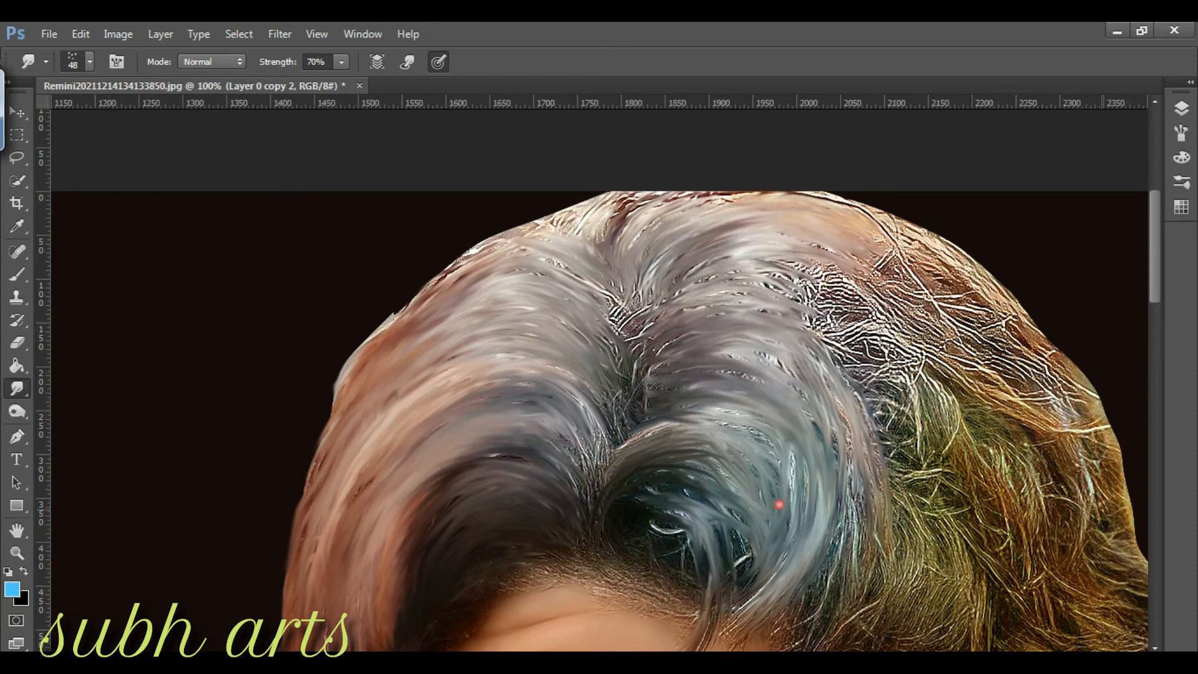
drag(674, 430, 725, 379)
mouse_move(655, 365)
mouse_down()
mouse_move(767, 349)
mouse_move(762, 320)
mouse_up()
mouse_move(649, 328)
mouse_down()
mouse_move(785, 306)
mouse_move(764, 275)
mouse_up()
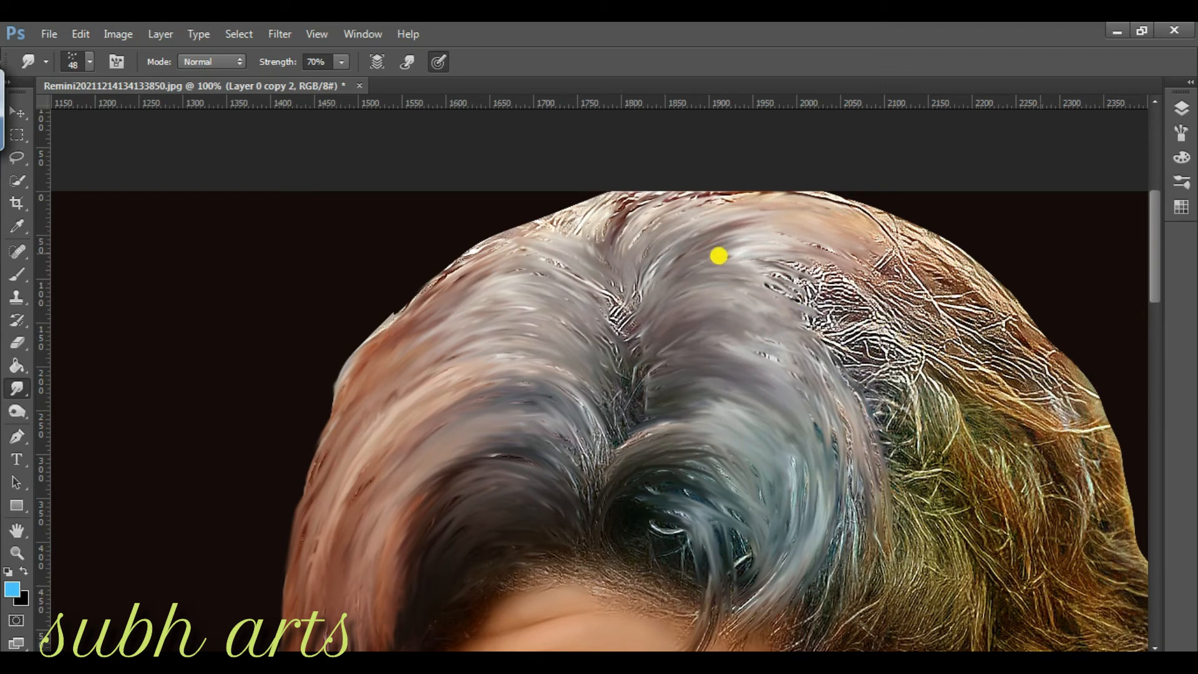
- Smear the brown fringe above the image-right eye outward to the hair's outer edge with Smudge
drag(1155, 258, 1164, 335)
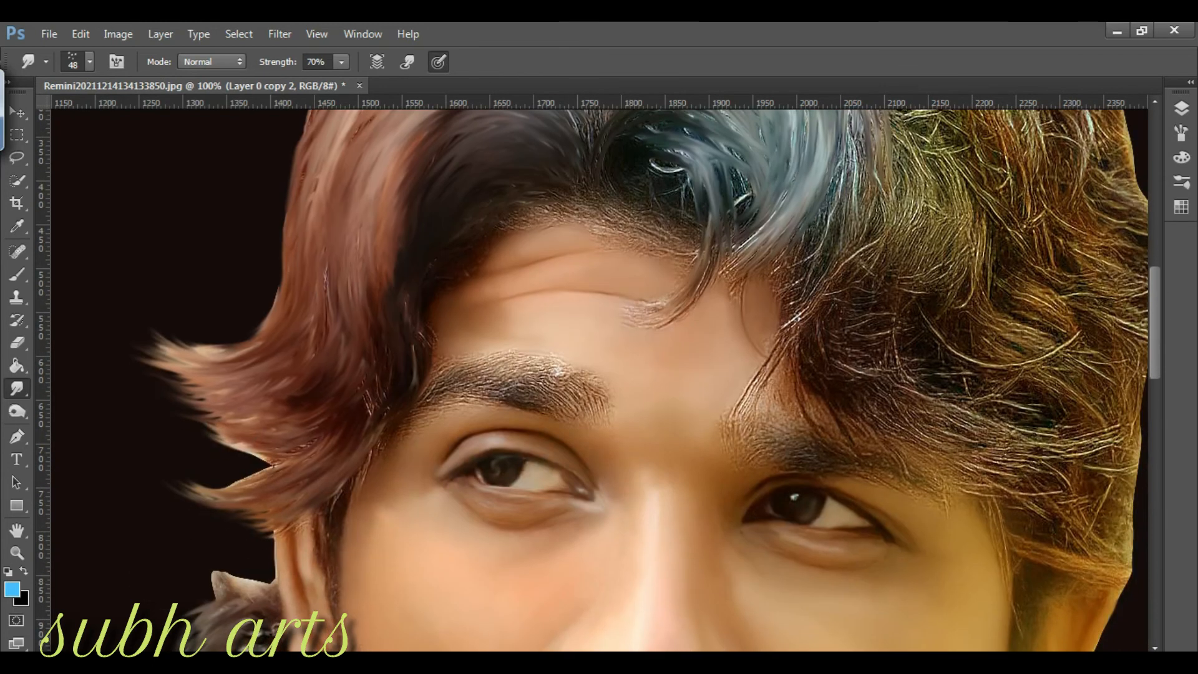
drag(705, 656, 789, 656)
drag(839, 366, 905, 484)
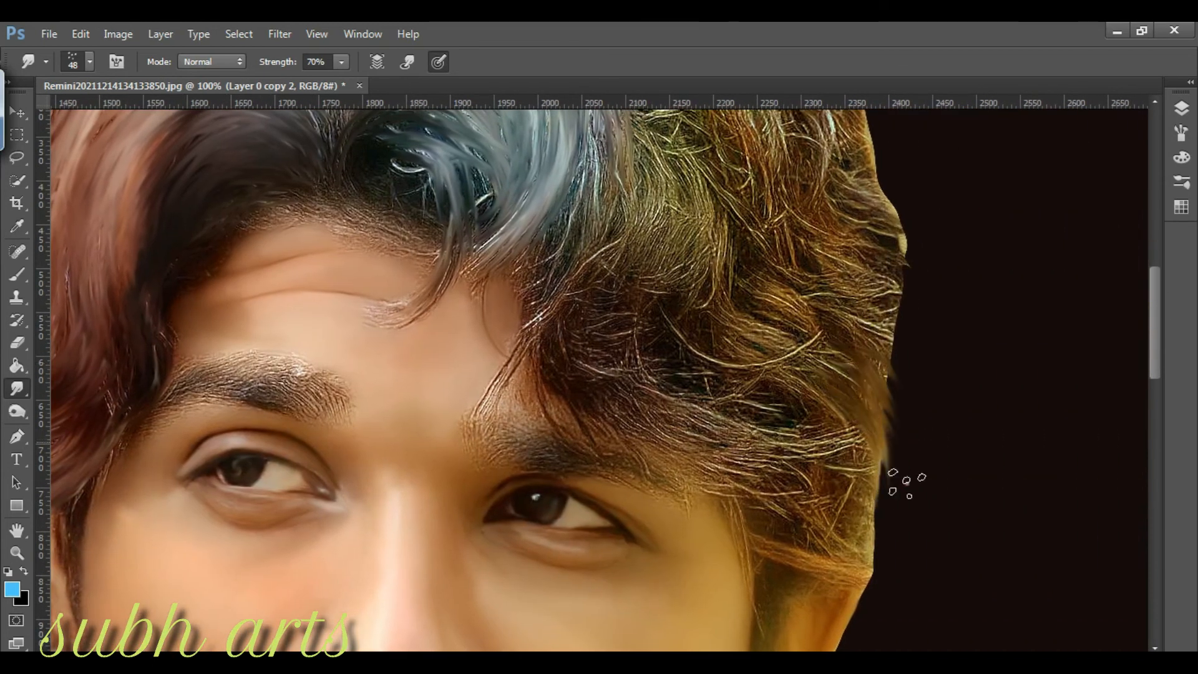
drag(762, 516, 881, 538)
drag(641, 387, 813, 414)
drag(742, 343, 785, 383)
drag(593, 241, 660, 384)
drag(566, 368, 709, 431)
mouse_move(574, 402)
mouse_down()
mouse_move(680, 430)
mouse_move(835, 442)
mouse_up()
mouse_move(668, 326)
mouse_down()
mouse_move(751, 420)
mouse_move(798, 414)
mouse_up()
- Smear the olive strands beside the bluish curl down into the brown fringe with Smudge
drag(639, 174, 633, 280)
mouse_move(662, 175)
mouse_down()
mouse_move(686, 248)
mouse_move(664, 290)
mouse_up()
drag(693, 178, 670, 299)
drag(700, 245, 689, 322)
drag(649, 245, 613, 375)
drag(610, 248, 594, 305)
scroll(812, 354, up, 2)
scroll(812, 354, up, 2)
drag(673, 444, 649, 447)
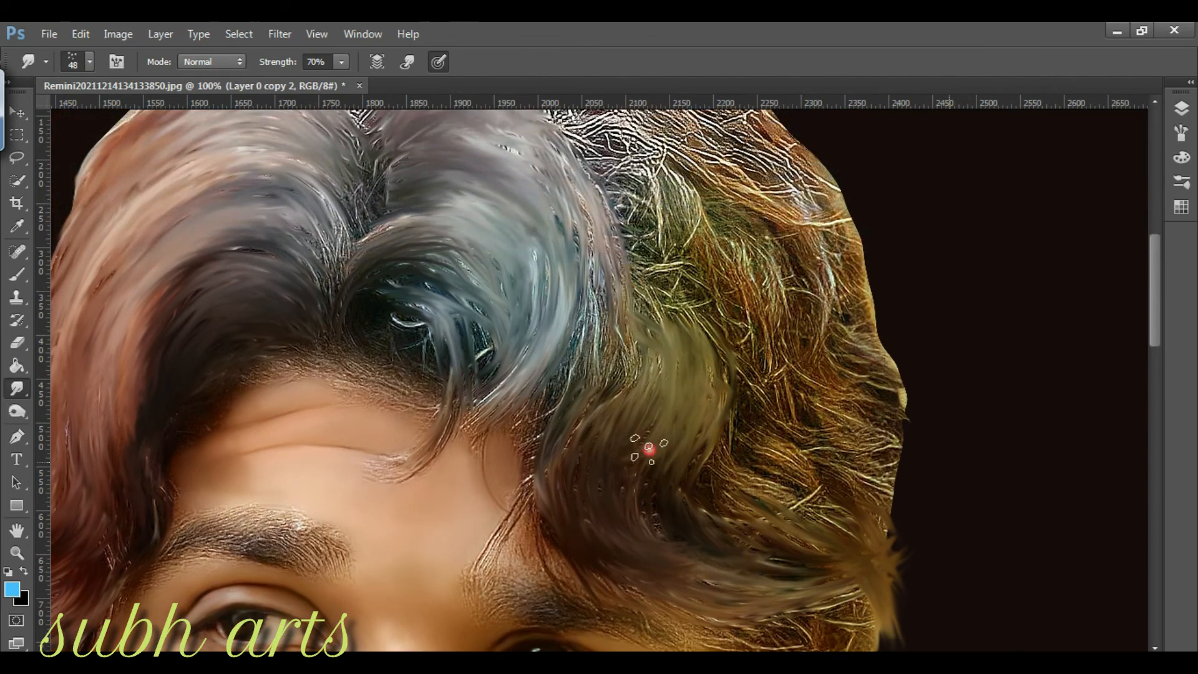
- Blend the strands where the bluish curl meets the olive hair, sweeping them down toward the forehead
drag(610, 306, 605, 419)
drag(581, 229, 570, 396)
drag(588, 273, 552, 418)
drag(618, 315, 593, 434)
drag(617, 343, 529, 488)
- Smear the brown waves just above the image-right fringe outward to the hair's edge
mouse_move(748, 471)
mouse_down()
mouse_move(821, 505)
mouse_move(839, 492)
mouse_up()
drag(771, 424, 868, 489)
drag(789, 393, 898, 458)
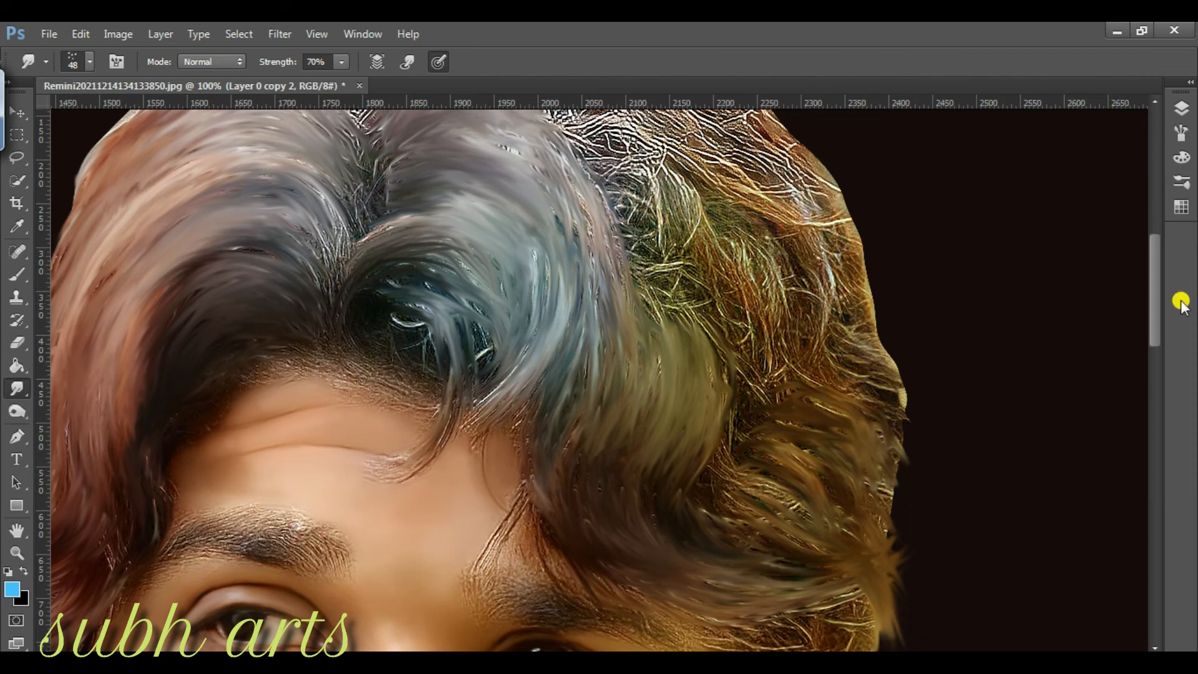
- Smear the tangled olive and brown strands behind the bluish curl downward with a 45 px Smudge brush
scroll(711, 218, up, 1)
drag(623, 196, 699, 290)
drag(627, 181, 736, 312)
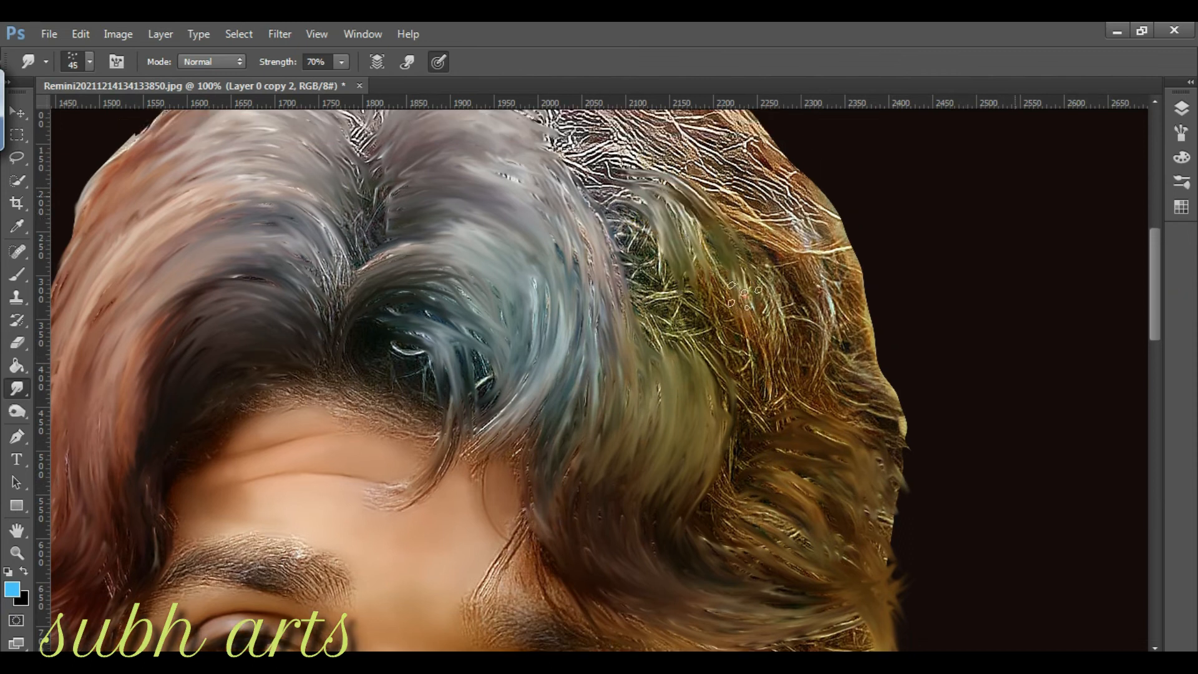
drag(623, 159, 780, 268)
drag(711, 166, 834, 362)
drag(754, 215, 814, 368)
drag(757, 275, 774, 399)
drag(677, 281, 755, 430)
drag(732, 360, 739, 422)
drag(662, 298, 751, 435)
- Smooth the brown hair along the image-right outer edge, following the curve of the head with Smudge
drag(808, 377, 874, 444)
drag(858, 368, 905, 450)
drag(829, 354, 903, 459)
drag(773, 203, 864, 293)
mouse_move(758, 193)
mouse_down()
mouse_move(822, 217)
mouse_move(823, 264)
mouse_move(864, 350)
mouse_up()
drag(689, 203, 794, 345)
drag(650, 225, 697, 373)
- Smear the wiry strands on the image-right upper head from the crown down into the brown hair
drag(1155, 290, 1154, 269)
drag(724, 250, 776, 290)
drag(680, 201, 734, 254)
mouse_move(631, 184)
mouse_down()
mouse_move(743, 268)
mouse_move(745, 242)
mouse_up()
mouse_move(639, 156)
mouse_down()
mouse_move(697, 177)
mouse_move(802, 313)
mouse_up()
drag(724, 196, 806, 288)
drag(624, 175, 673, 192)
- Smear the gray tangled strands between the crown and the olive hair down into smooth flowing locks
drag(539, 188, 681, 260)
mouse_move(519, 200)
mouse_down()
mouse_move(599, 232)
mouse_move(677, 318)
mouse_up()
drag(530, 247, 620, 335)
drag(533, 218, 651, 284)
drag(602, 192, 699, 265)
drag(641, 205, 717, 275)
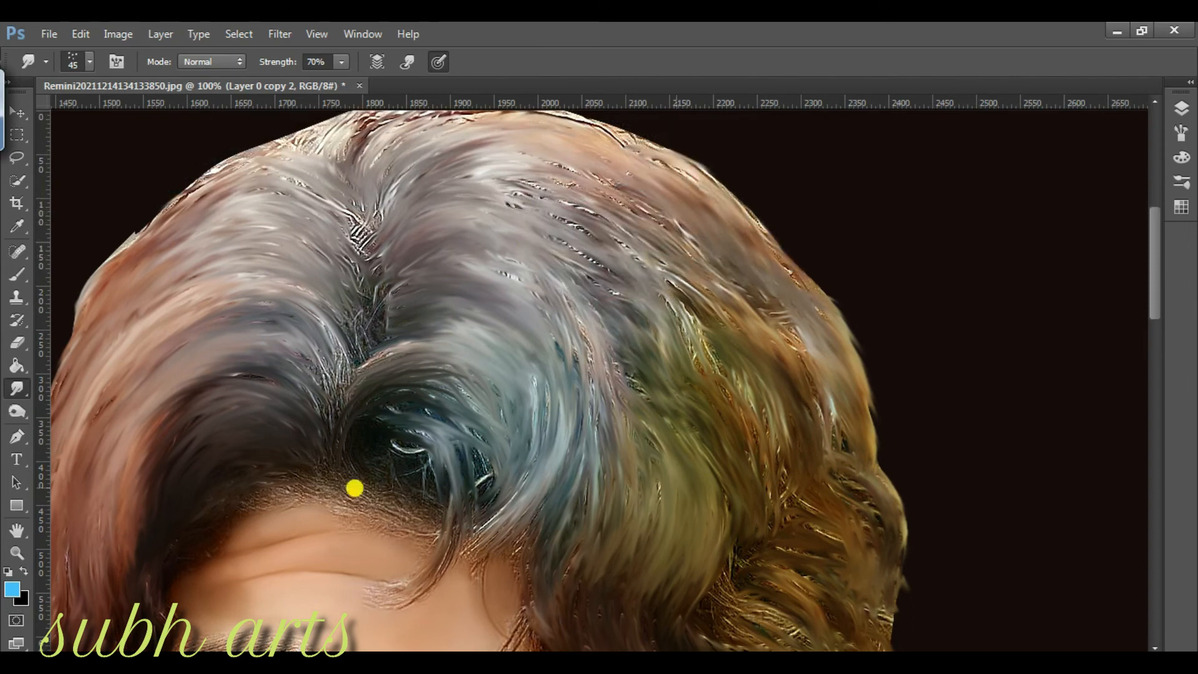
- Smooth the forehead wisps, the parting and the hair above the image-right ear with a 35 px Smudge brush
key(bracketleft)
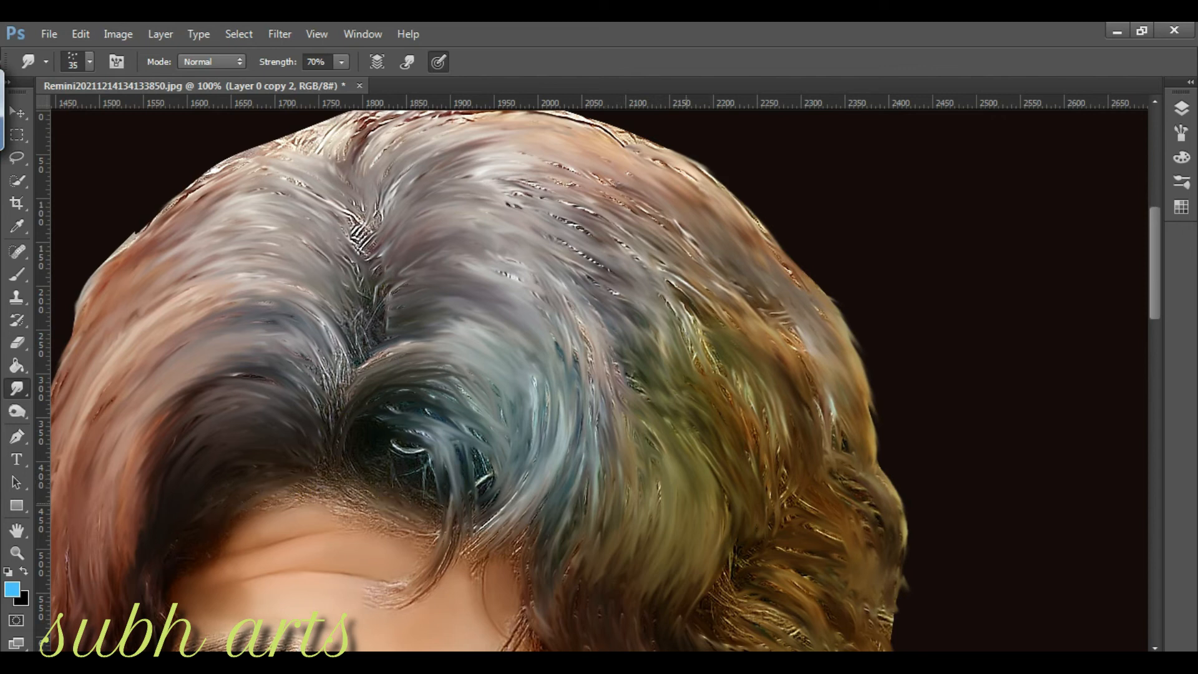
drag(519, 518, 490, 537)
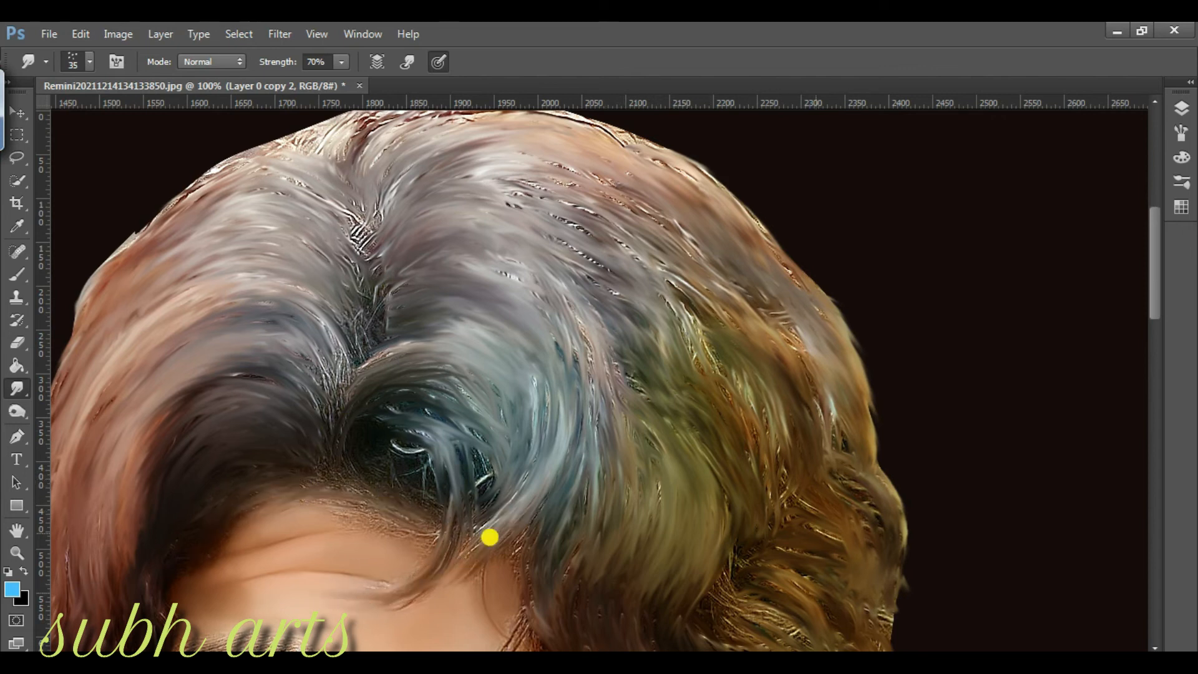
drag(467, 436, 495, 549)
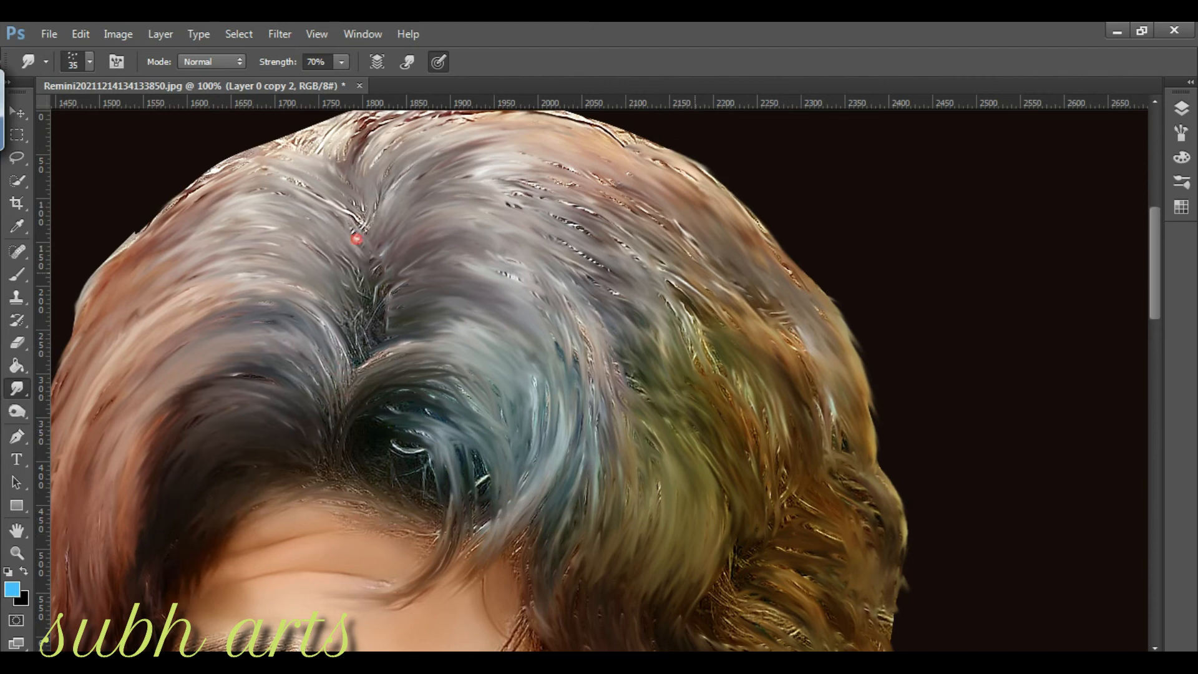
click(1155, 368)
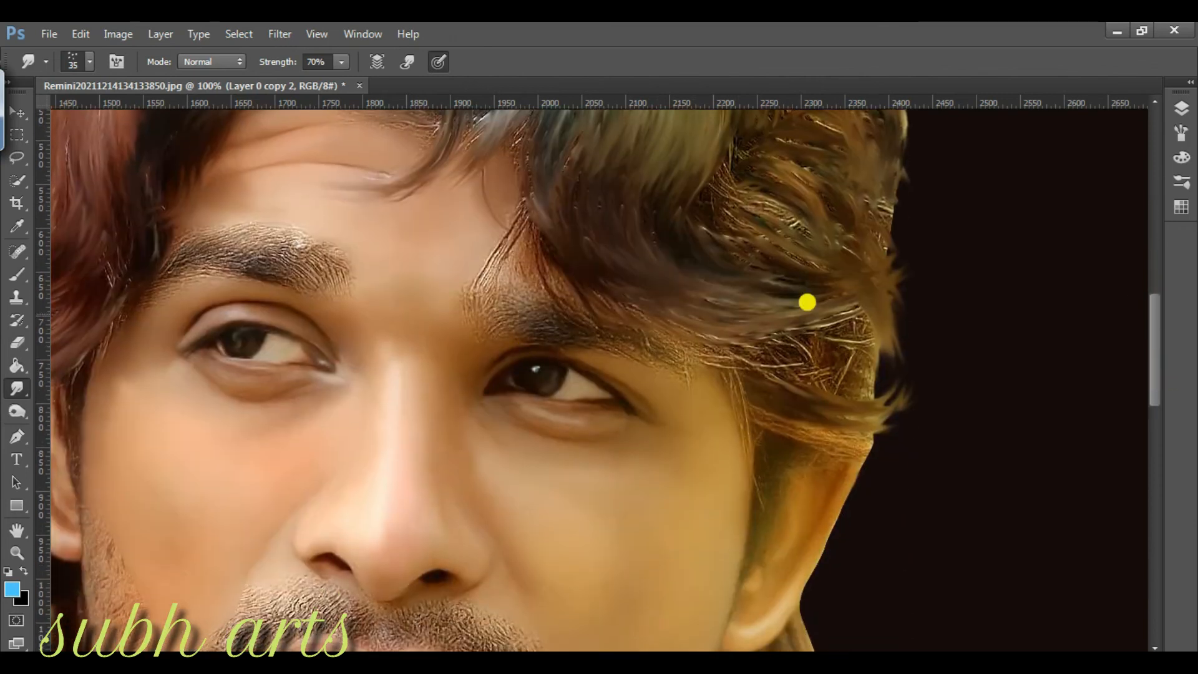
drag(775, 356, 870, 390)
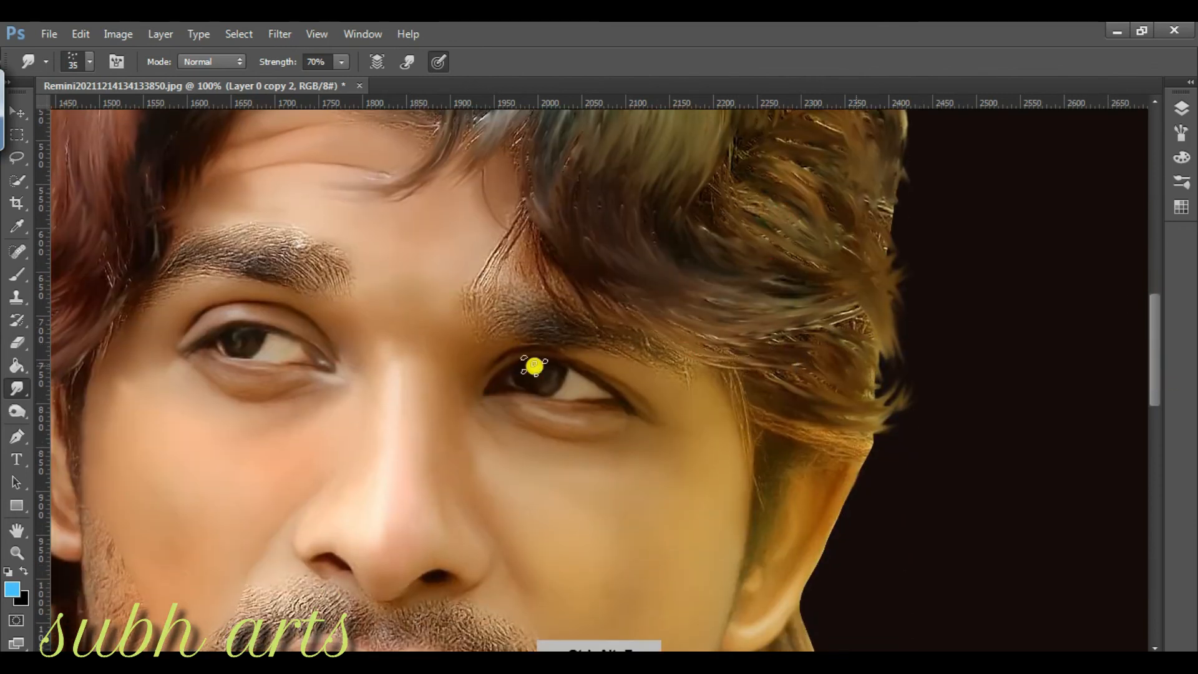
- Smear the middle of the image-left eyebrow along its hair direction with a 25 px Smudge brush
click(16, 553)
click(193, 244)
click(193, 244)
key(bracketleft)
key(bracketleft)
drag(468, 294, 556, 322)
drag(396, 300, 530, 340)
drag(412, 262, 564, 277)
- Smear the inner end of the image-left eyebrow into soft strokes toward the nose with Smudge
drag(449, 246, 605, 356)
drag(514, 318, 589, 374)
mouse_move(564, 287)
mouse_down()
mouse_move(623, 356)
mouse_move(645, 350)
mouse_up()
drag(555, 253, 643, 308)
drag(509, 240, 617, 280)
drag(577, 240, 645, 303)
drag(499, 330, 552, 358)
- Smooth the outer half of the image-left eyebrow along its arch with Smudge
drag(187, 313, 330, 290)
drag(209, 305, 406, 306)
drag(221, 275, 415, 250)
drag(181, 303, 233, 278)
drag(150, 281, 249, 236)
drag(109, 328, 265, 245)
mouse_move(131, 337)
mouse_down()
mouse_move(231, 320)
mouse_move(349, 328)
mouse_move(446, 284)
mouse_move(499, 280)
mouse_up()
- Smear the upper body and underside of the image-left eyebrow to even out the remaining coarse hairs
drag(355, 264, 495, 245)
drag(368, 234, 481, 218)
drag(380, 221, 471, 212)
drag(290, 221, 374, 212)
drag(312, 249, 454, 243)
drag(156, 293, 268, 246)
drag(178, 315, 361, 342)
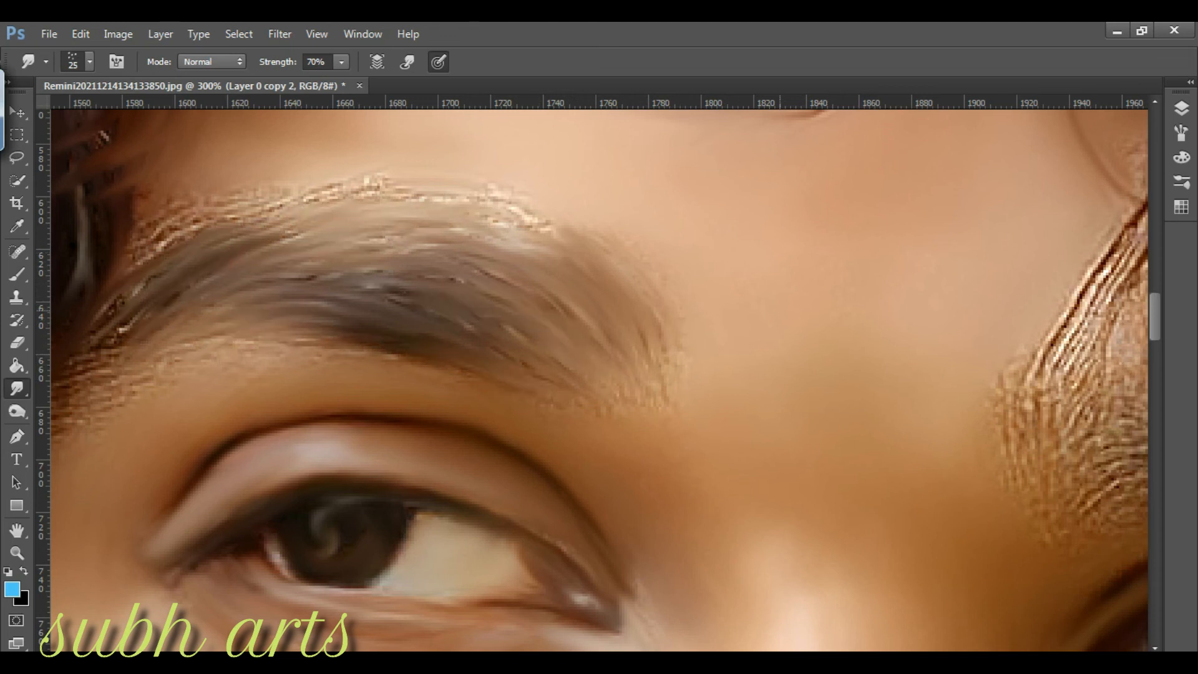
- Soften the image-left eyebrow's upper edge and its tail at the temple with a 15 px Smudge brush
mouse_move(510, 262)
mouse_down()
mouse_move(512, 214)
mouse_move(479, 194)
mouse_move(248, 206)
mouse_move(174, 243)
mouse_up()
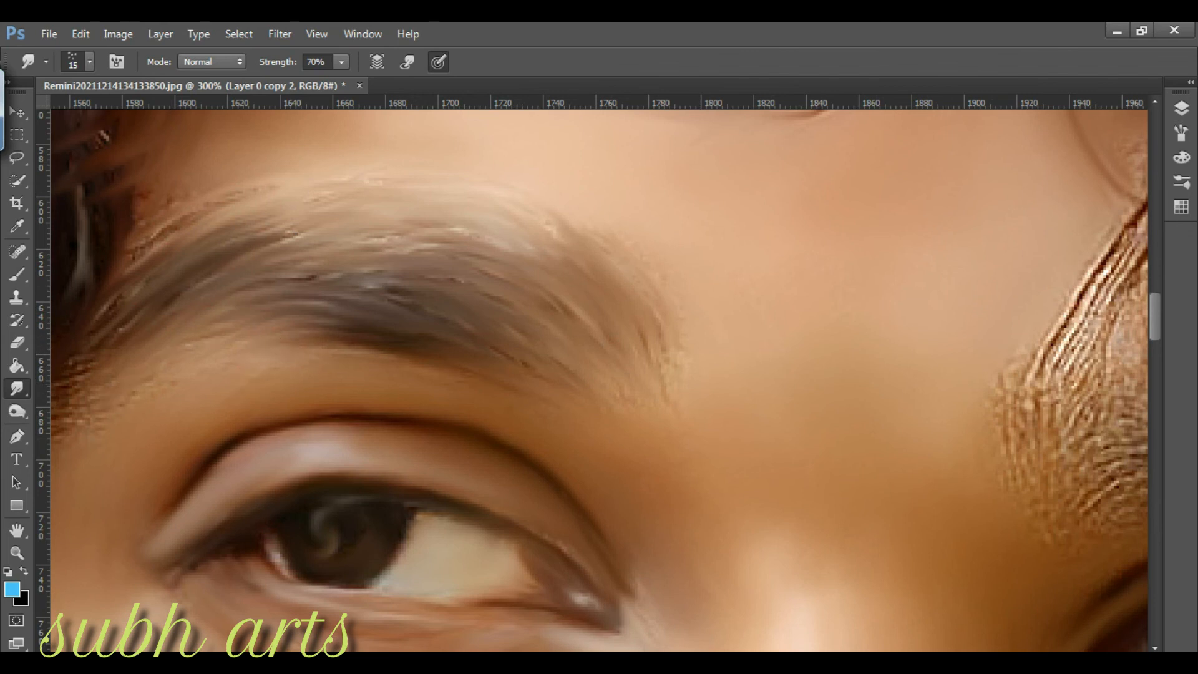
scroll(540, 396, left, 3)
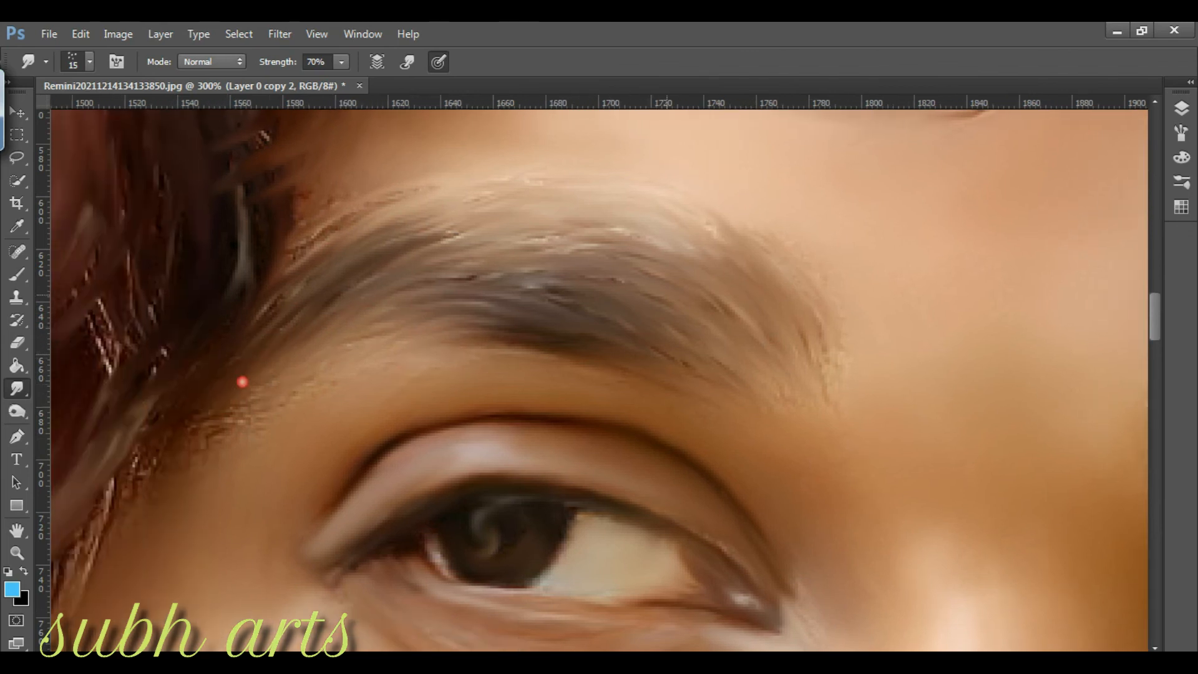
key(bracketright)
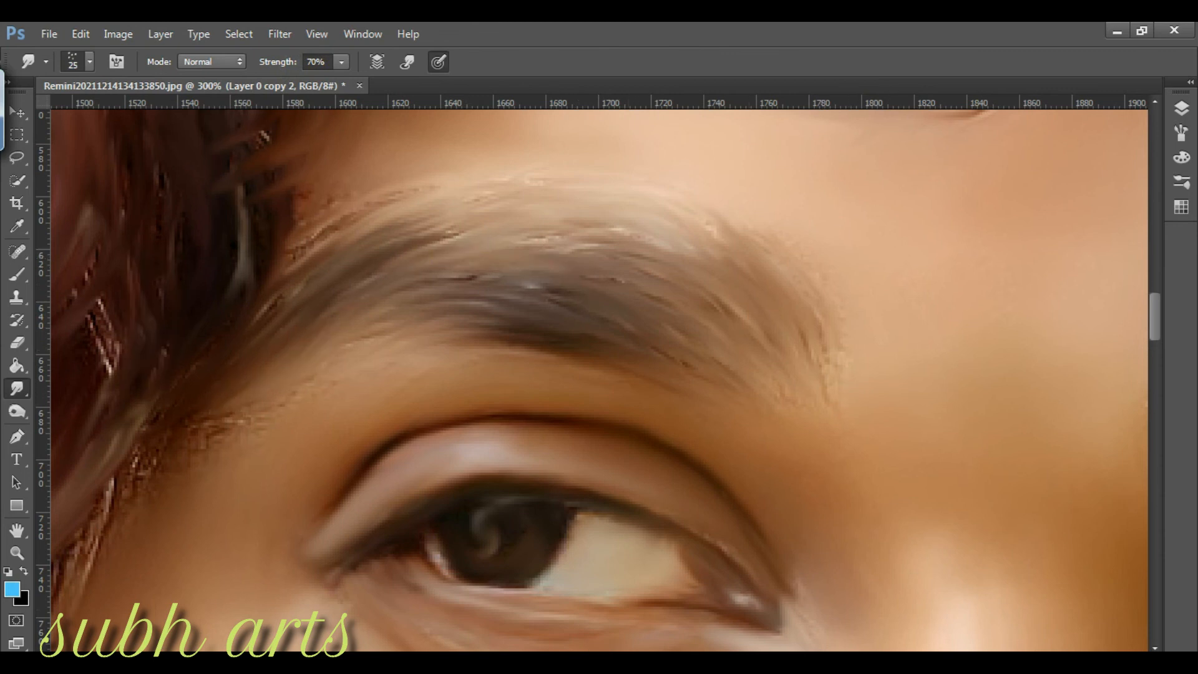
- Smear the image-right eyebrow into smooth strokes toward its tail with a 20 px Smudge brush
scroll(711, 648, right, 12)
key(bracketleft)
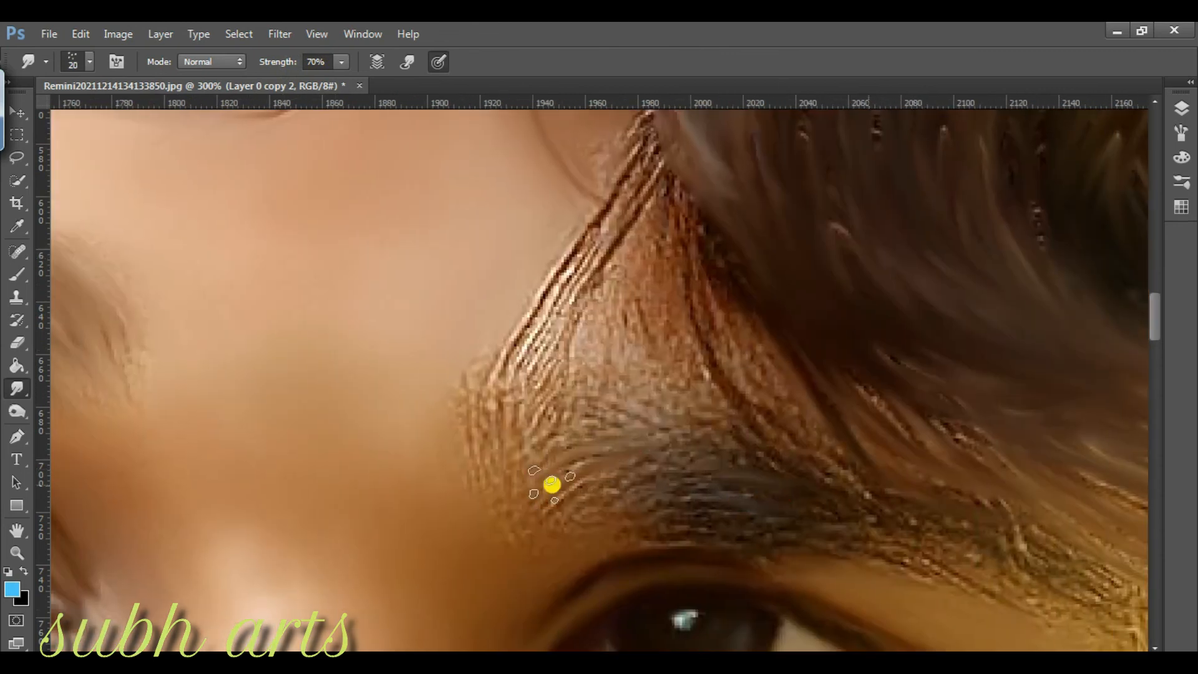
drag(695, 487, 683, 412)
mouse_move(561, 438)
mouse_down()
mouse_move(802, 460)
mouse_move(927, 522)
mouse_up()
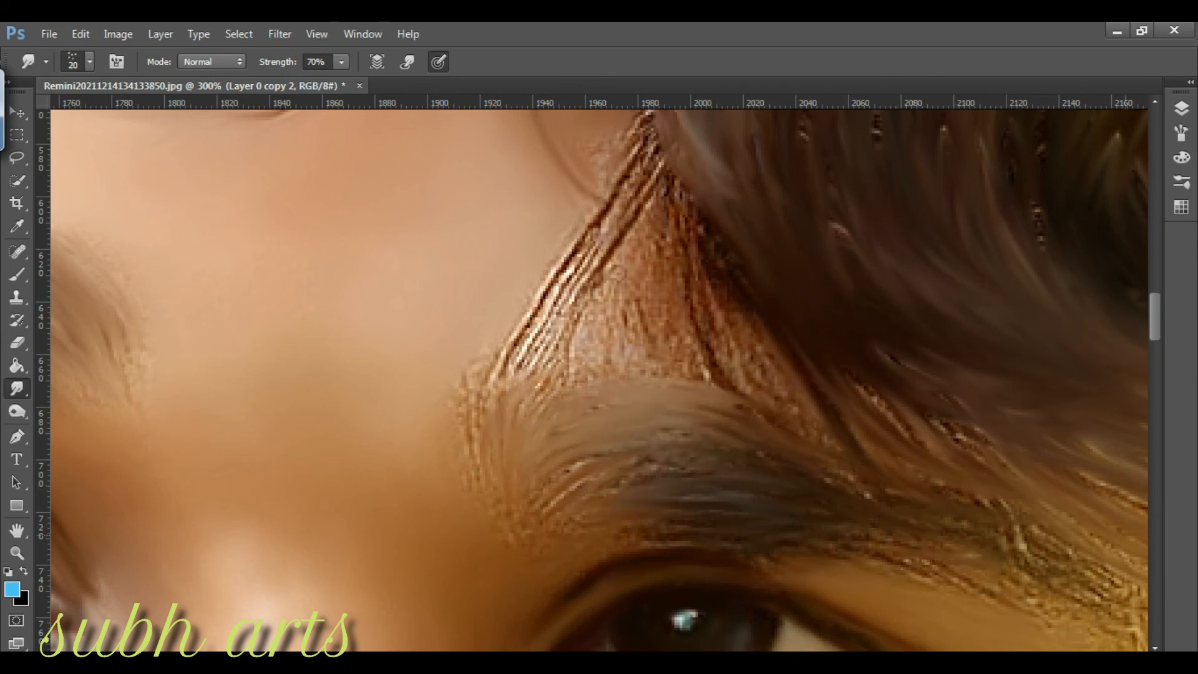
drag(693, 469, 643, 443)
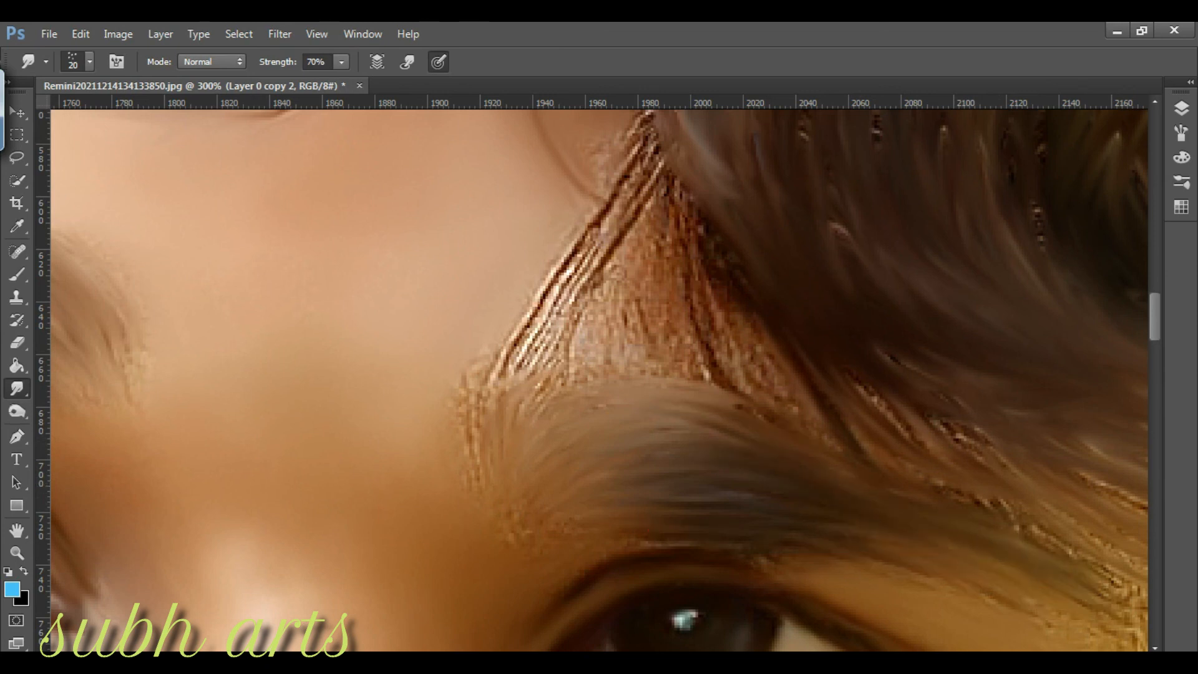
- Smooth the image-right eyebrow's tail and the thin hair strands beside the temple with Smudge
scroll(599, 380, right, 4)
drag(1154, 314, 1154, 343)
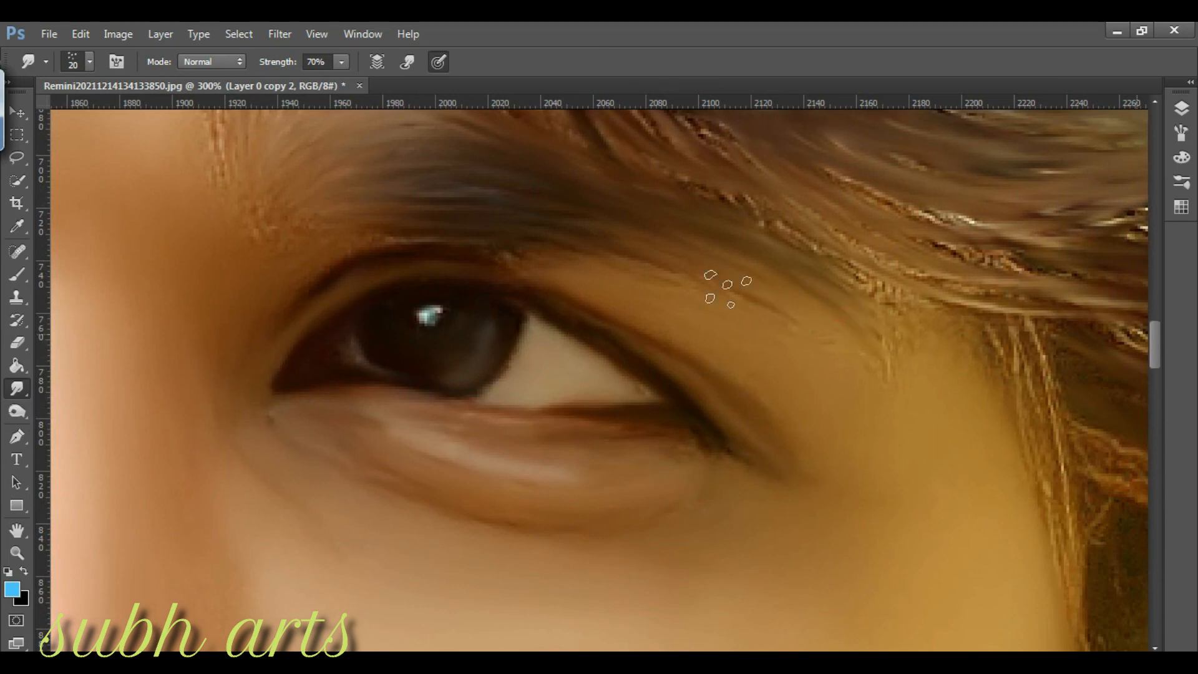
drag(1064, 508, 1032, 362)
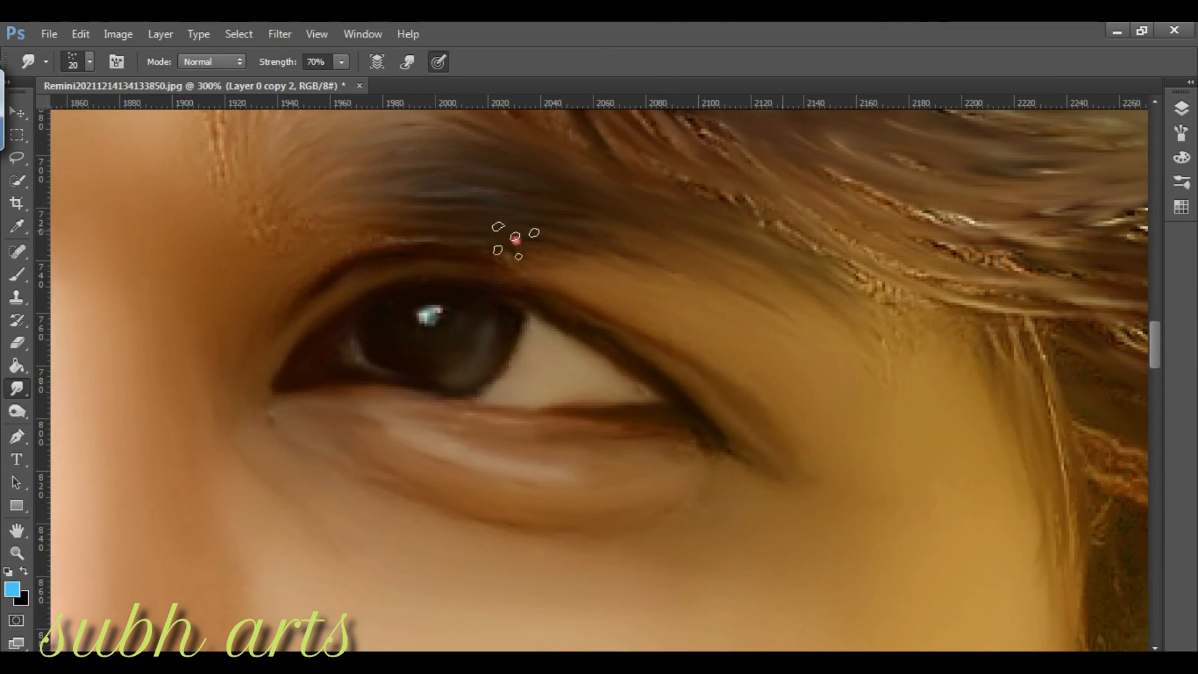
- Smear the outer part of the image-left moustache diagonally toward the mouth corner with a 20 px Smudge brush
click(5, 554)
right_click(237, 495)
click(281, 504)
click(627, 446)
click(627, 446)
click(622, 444)
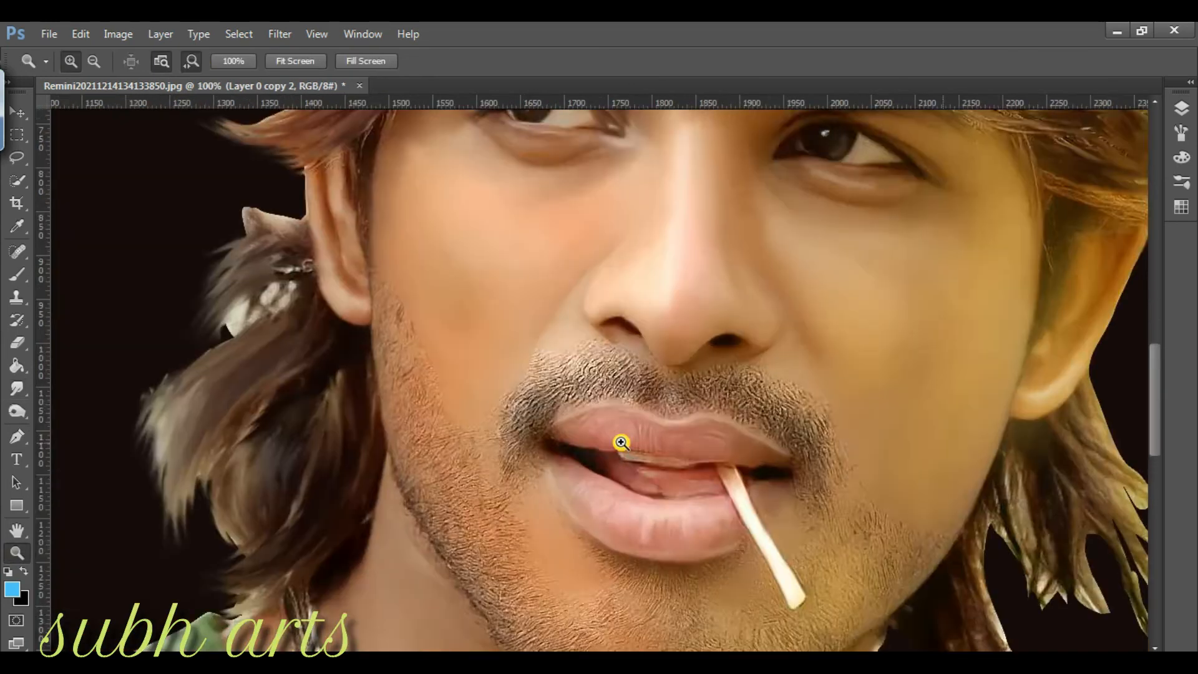
double_click(620, 441)
click(17, 388)
drag(523, 275, 457, 316)
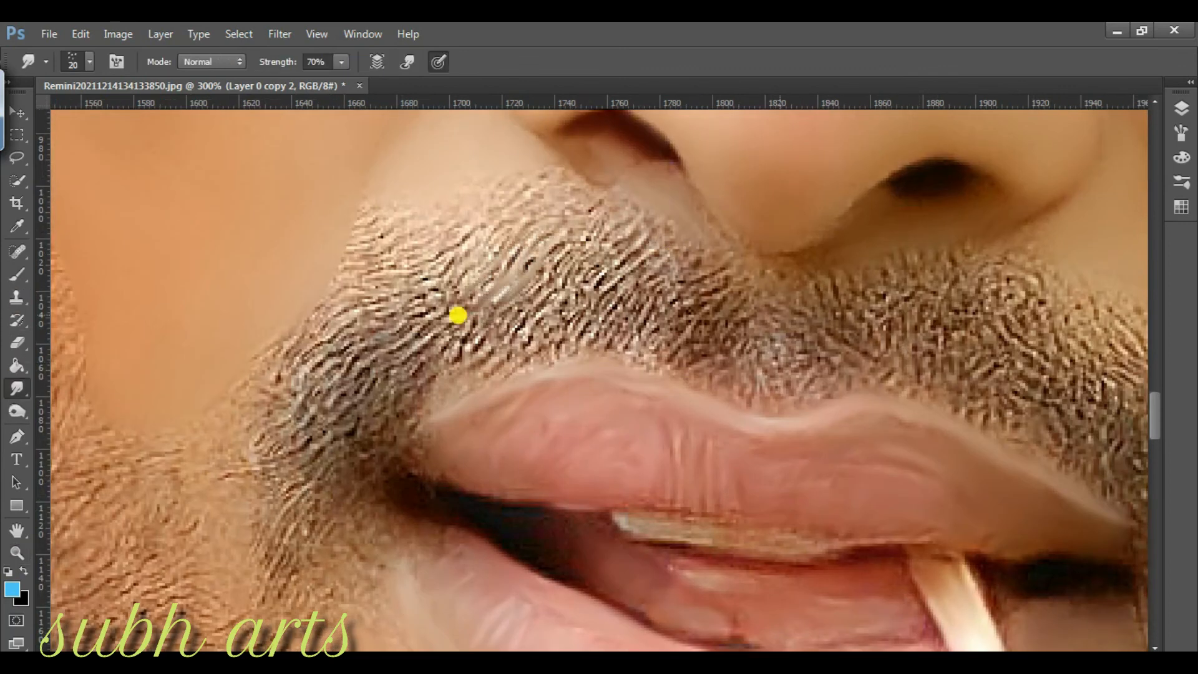
drag(507, 227, 437, 315)
drag(452, 257, 350, 349)
mouse_move(431, 316)
mouse_down()
mouse_move(367, 371)
mouse_move(314, 368)
mouse_up()
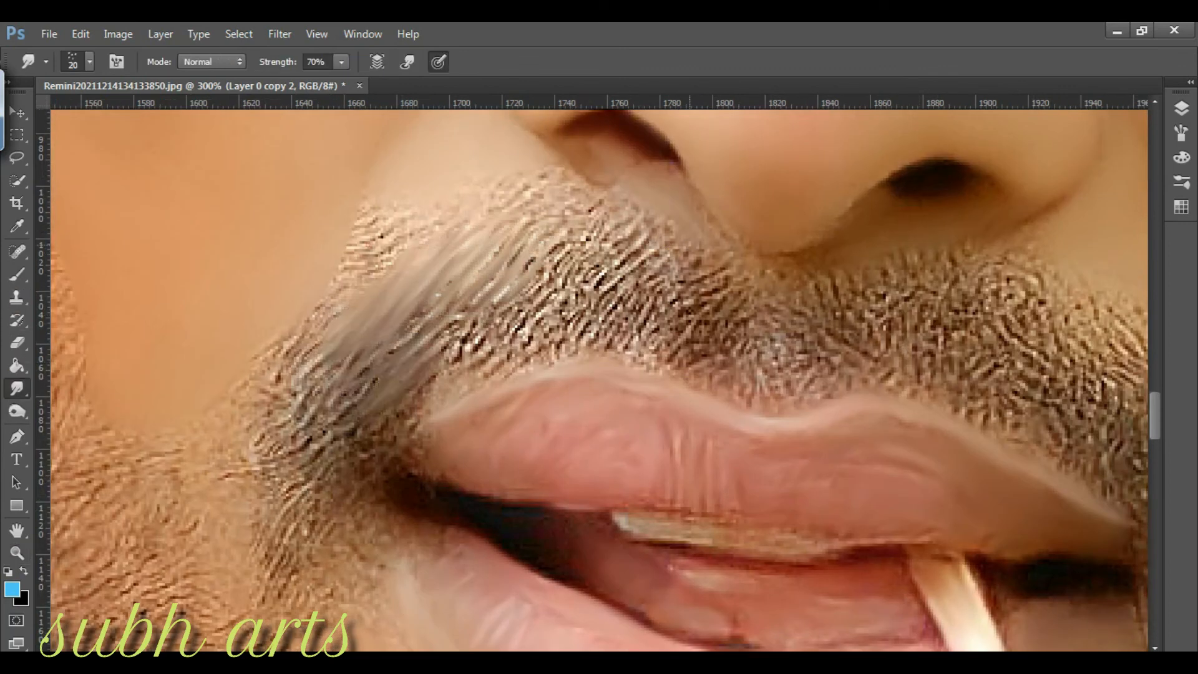
- Smear the inner part of the image-left moustache from below the nostril down toward the upper lip
drag(571, 219, 502, 280)
drag(583, 291, 500, 364)
drag(621, 237, 462, 346)
drag(507, 289, 440, 362)
drag(631, 263, 597, 309)
mouse_move(705, 294)
mouse_down()
mouse_move(673, 319)
mouse_move(627, 309)
mouse_up()
- Smear the moustache around the image-left mouth corner and down its hanging end with a 20 px Smudge brush
key(bracketleft)
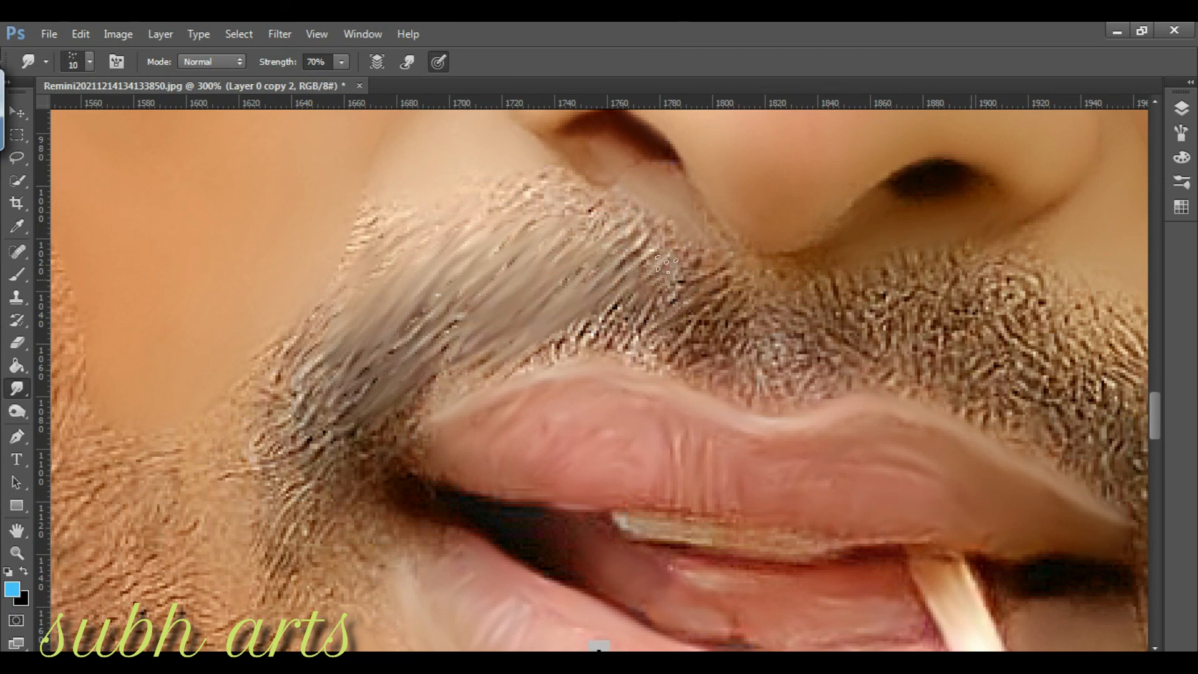
key(bracketright)
drag(458, 320, 421, 353)
drag(352, 396, 299, 444)
drag(349, 406, 298, 527)
drag(308, 474, 269, 568)
drag(325, 521, 282, 602)
drag(295, 446, 261, 467)
drag(293, 373, 283, 389)
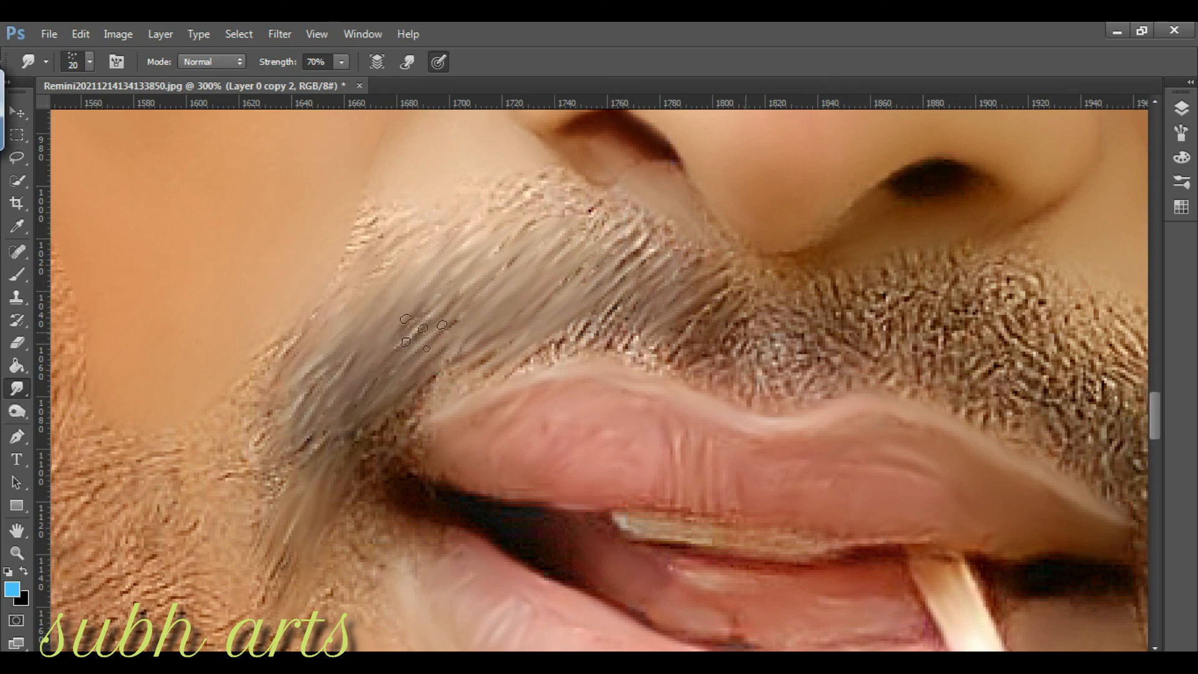
- Smooth the remaining coarse moustache hairs along the upper lip and beneath the nose with Smudge
drag(609, 319, 554, 351)
drag(479, 363, 424, 397)
drag(685, 283, 649, 313)
drag(771, 313, 729, 354)
drag(671, 325, 632, 350)
drag(681, 259, 643, 277)
drag(603, 257, 593, 265)
- Smear the image-right moustache from below the nose diagonally outward along the upper lip
mouse_move(1023, 292)
mouse_down()
mouse_move(948, 358)
mouse_move(983, 368)
mouse_up()
scroll(666, 581, right, 5)
drag(385, 299, 430, 351)
drag(388, 333, 464, 398)
drag(533, 371, 602, 444)
drag(524, 421, 568, 461)
drag(484, 412, 561, 460)
drag(396, 369, 486, 421)
drag(347, 319, 406, 391)
drag(351, 290, 403, 362)
drag(404, 271, 433, 298)
- Smear the outer part of the image-right moustache down around the mouth corner with Smudge
mouse_move(523, 304)
mouse_down()
mouse_move(611, 398)
mouse_move(641, 379)
mouse_up()
mouse_move(497, 269)
mouse_down()
mouse_move(613, 436)
mouse_move(665, 475)
mouse_up()
drag(614, 395, 681, 490)
drag(633, 373, 690, 446)
mouse_move(602, 306)
mouse_down()
mouse_move(673, 368)
mouse_move(716, 449)
mouse_move(683, 542)
mouse_up()
drag(705, 474, 730, 552)
scroll(807, 519, down, 5)
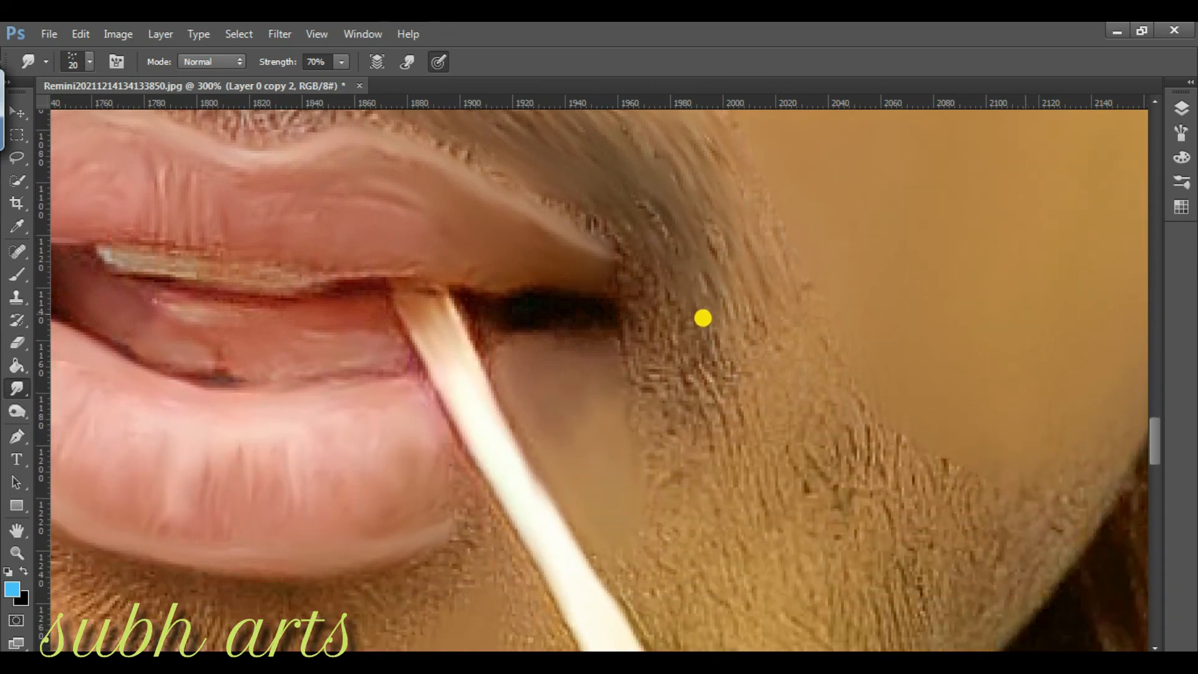